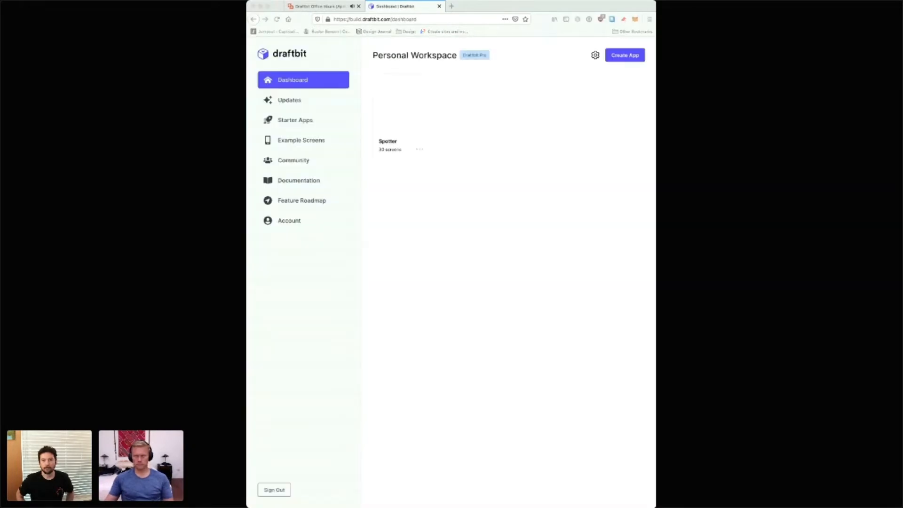
Step: Open the header style settings of the Invitations screen within the app's navigation structure
{"action": "left_click", "coordinate": [402, 109]}
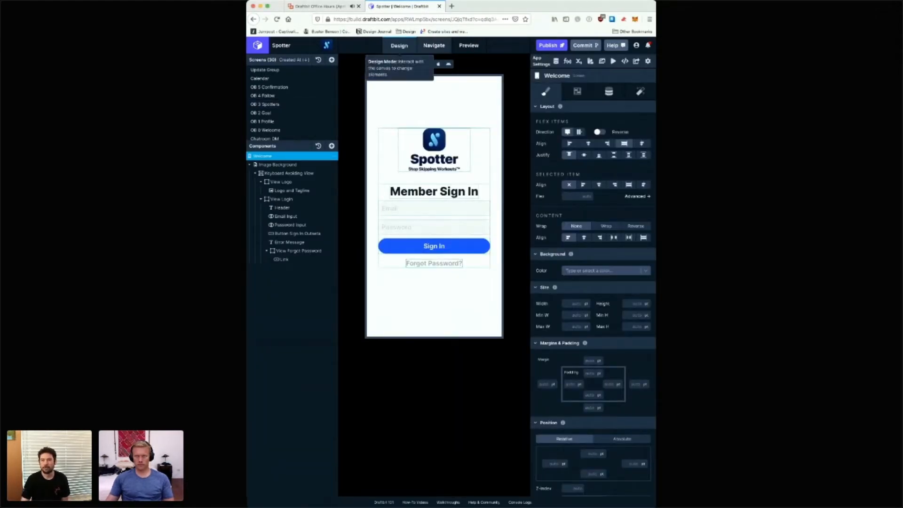
{"action": "left_click", "coordinate": [434, 46]}
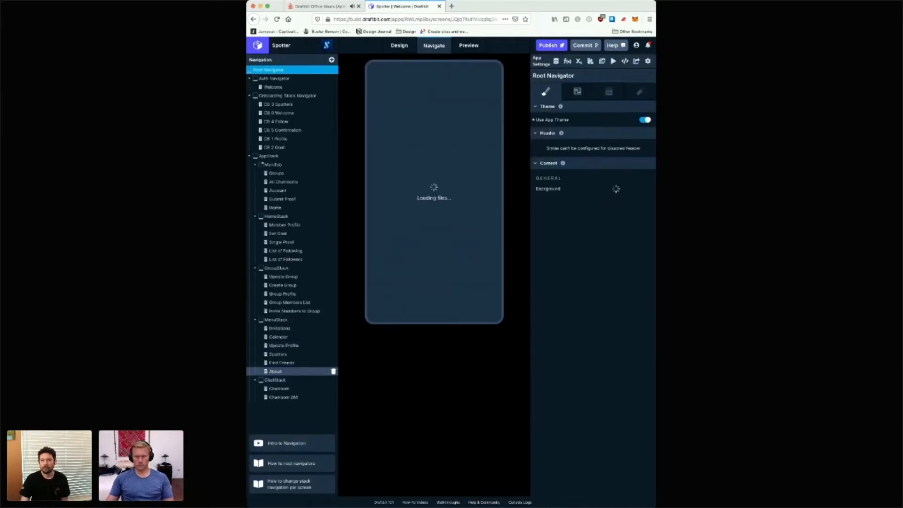
{"action": "left_click", "coordinate": [292, 311]}
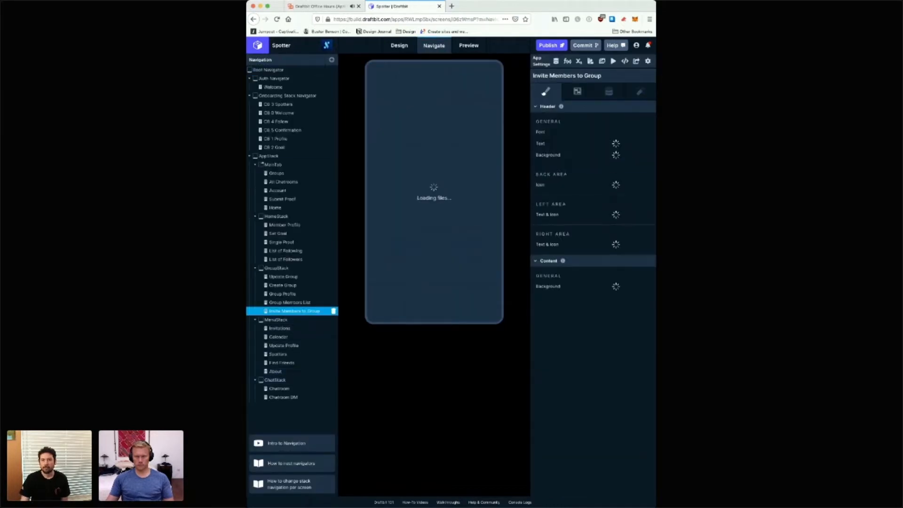
{"action": "left_click", "coordinate": [292, 329]}
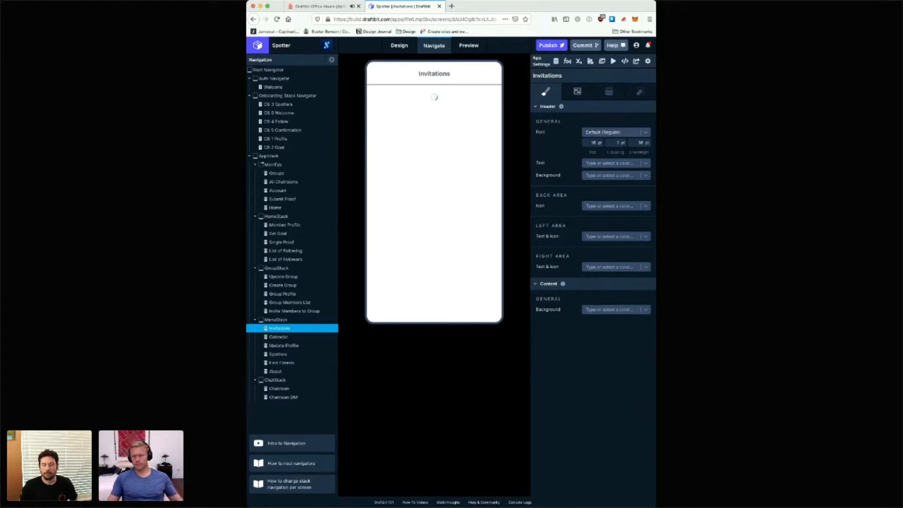
Step: Style the Invitations header text with size 18 pt, cleared letter spacing and line height 22 pt
{"action": "left_click", "coordinate": [593, 142]}
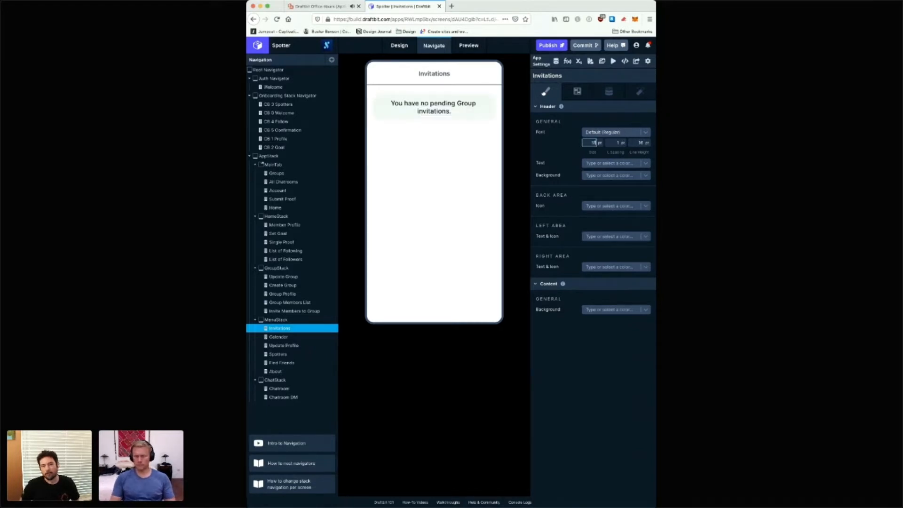
{"action": "left_click", "coordinate": [611, 132]}
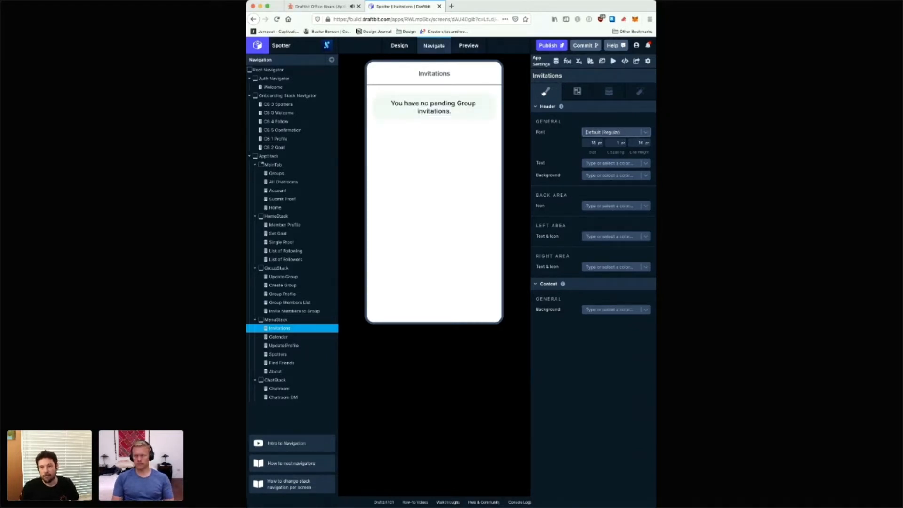
{"action": "key", "text": "Tab"}
{"action": "key", "text": "Tab"}
{"action": "key", "text": "BackSpace"}
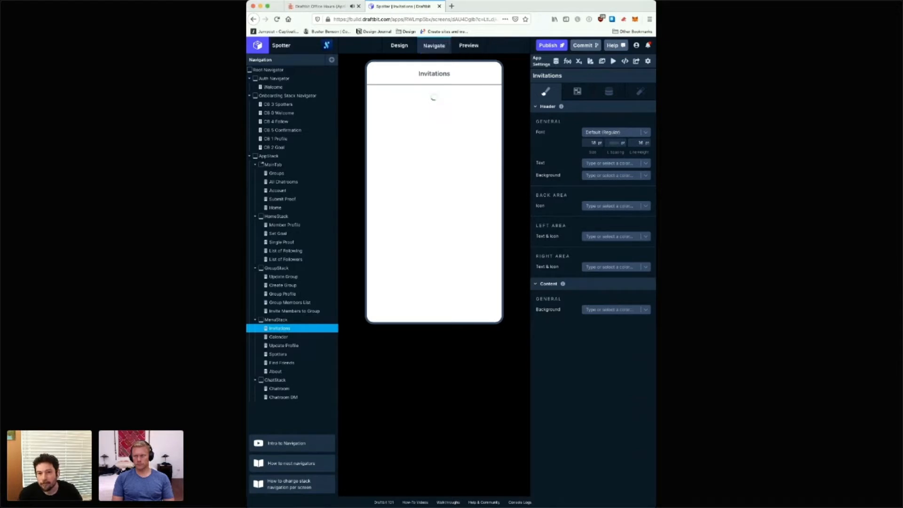
{"action": "key", "text": "Tab"}
{"action": "type", "text": "2"}
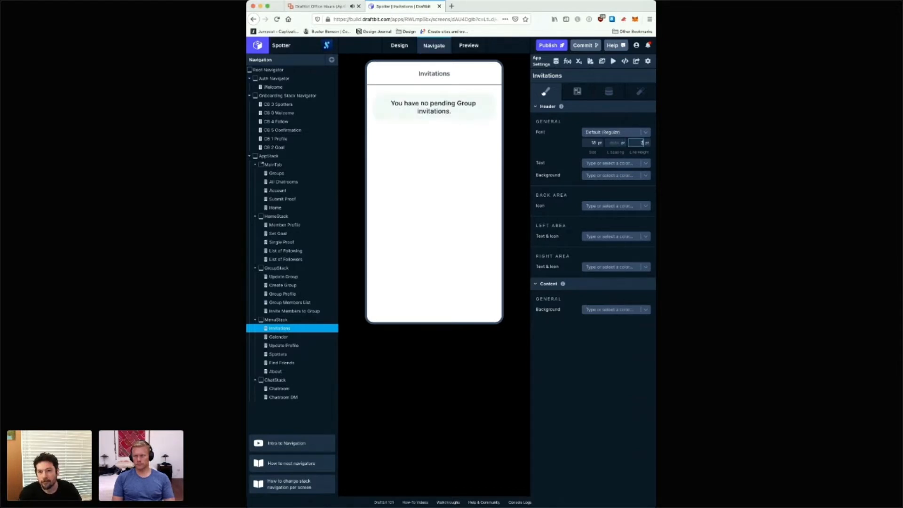
{"action": "type", "text": "2"}
{"action": "key", "text": "Tab"}
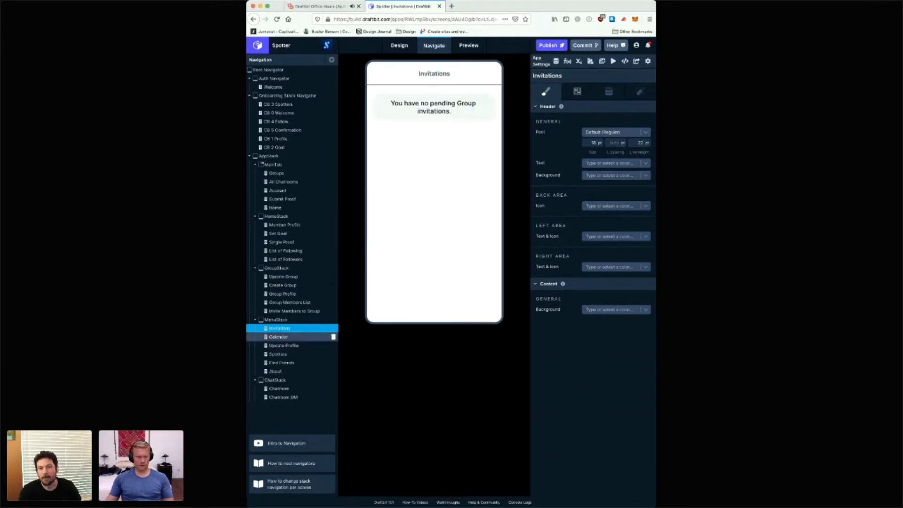
Step: Try to set the Update Group screen's header font to Default (Semibold)
{"action": "left_click", "coordinate": [291, 337]}
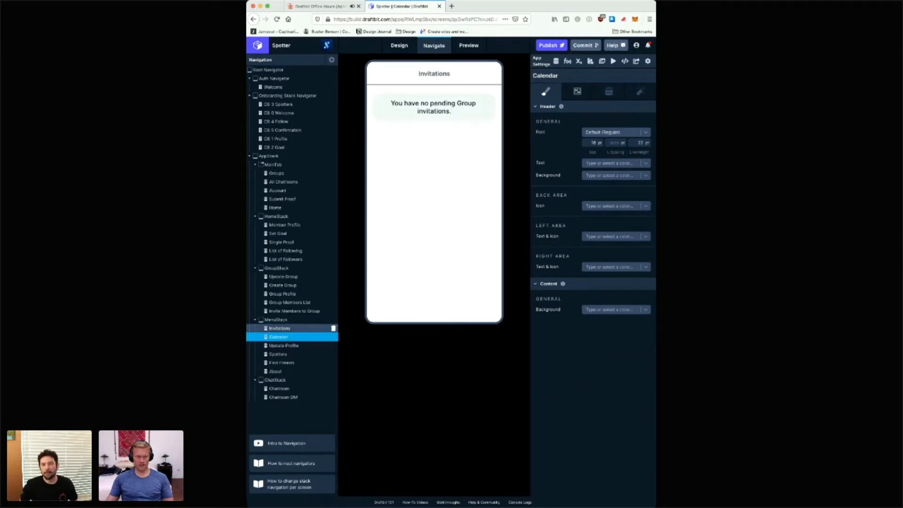
{"action": "left_click", "coordinate": [292, 328]}
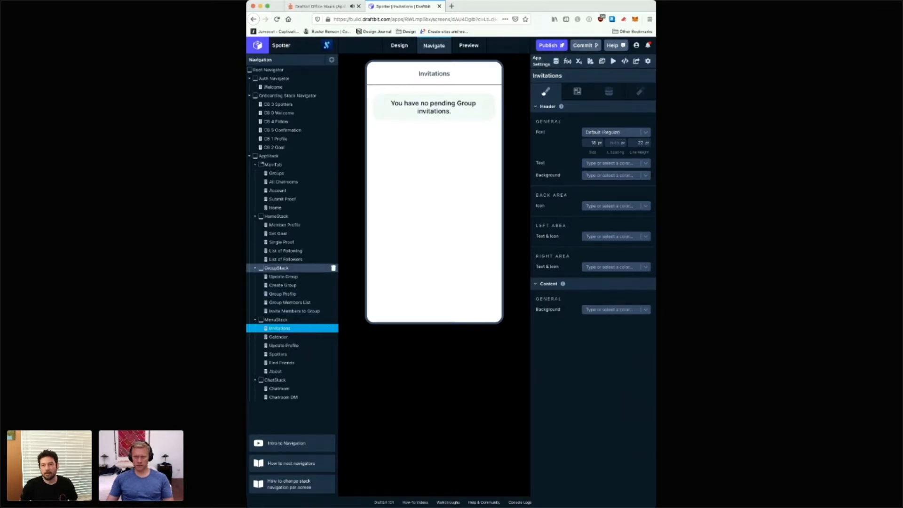
{"action": "left_click", "coordinate": [277, 269]}
{"action": "left_click", "coordinate": [306, 276]}
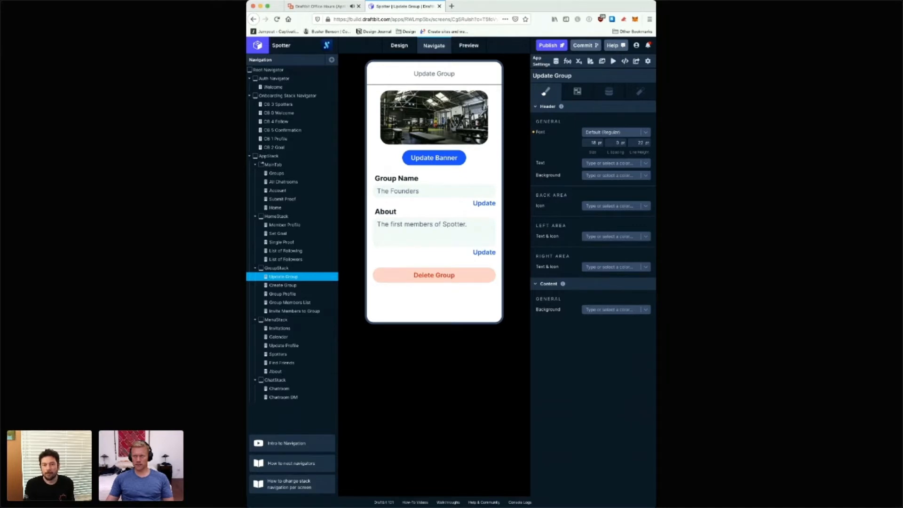
{"action": "left_click", "coordinate": [586, 132]}
{"action": "left_click", "coordinate": [593, 177]}
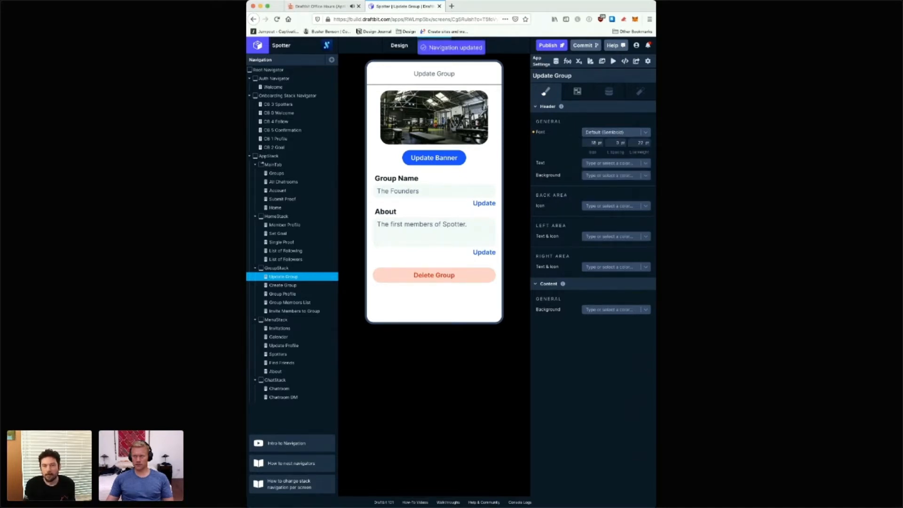
Step: Check the GroupStack header settings and try applying Default (Semibold) to the Update Group header again
{"action": "left_click", "coordinate": [329, 268]}
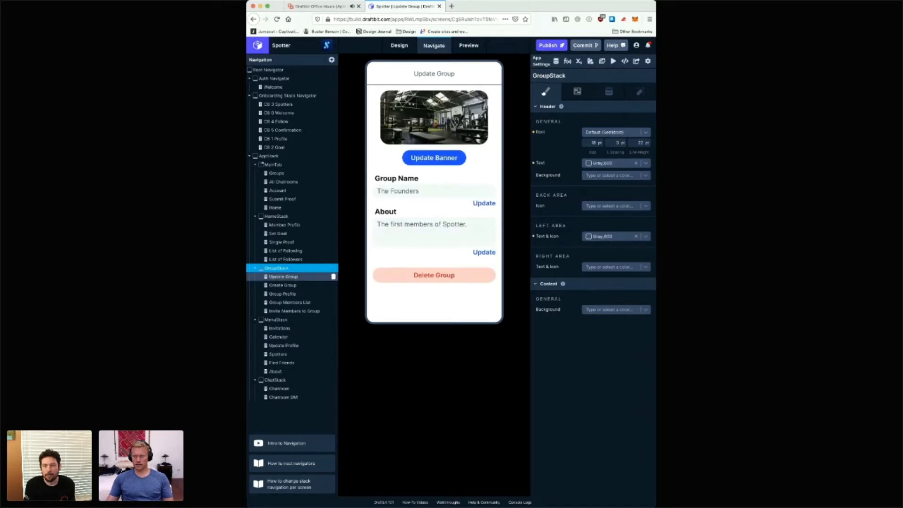
{"action": "left_click", "coordinate": [320, 277]}
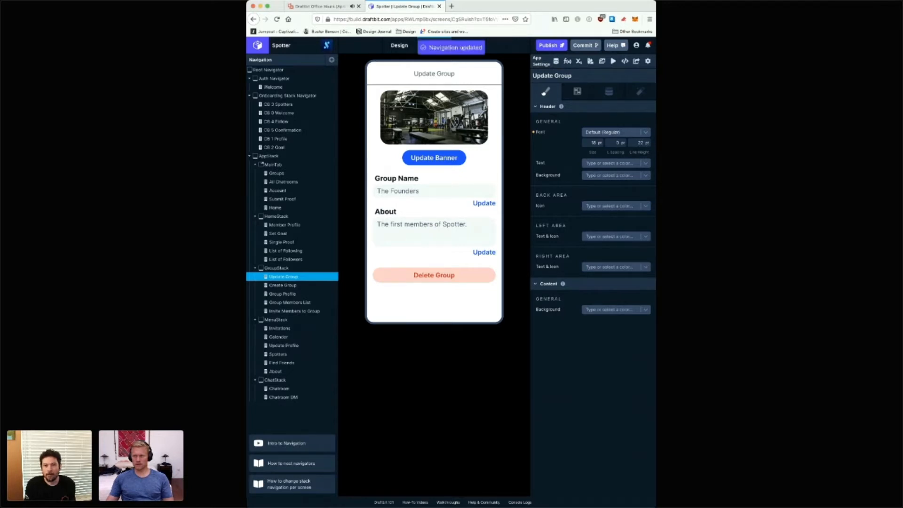
{"action": "left_click", "coordinate": [616, 132]}
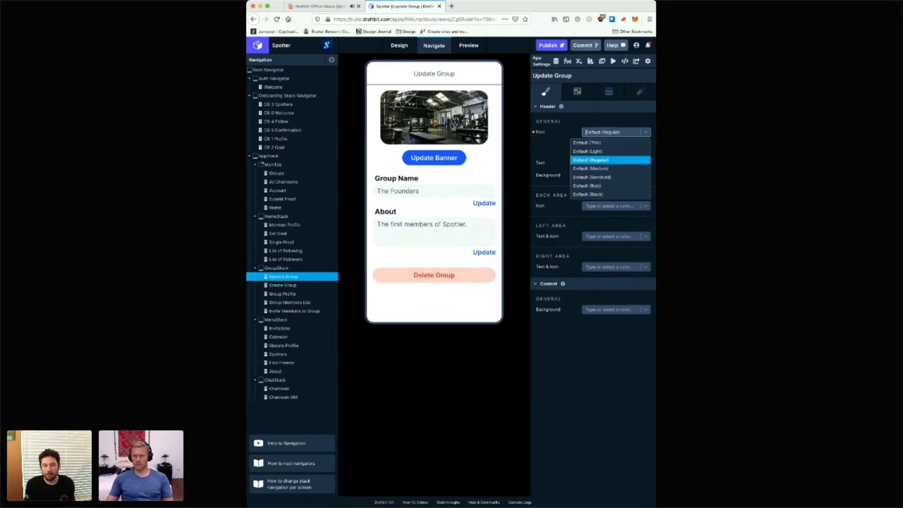
{"action": "left_click", "coordinate": [612, 178]}
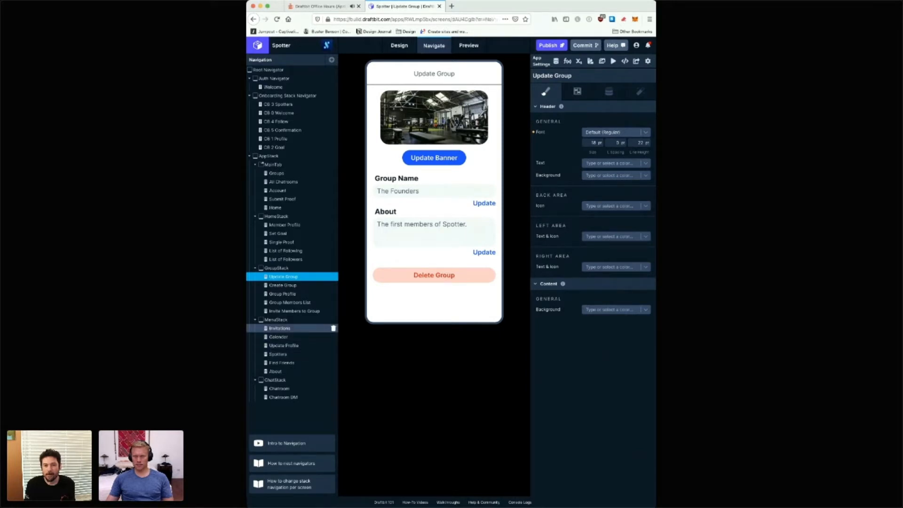
Step: Check the Invitations, Member Profile and Set Goal headers, and set the Single Proof header font to Default (Semibold)
{"action": "left_click", "coordinate": [280, 328]}
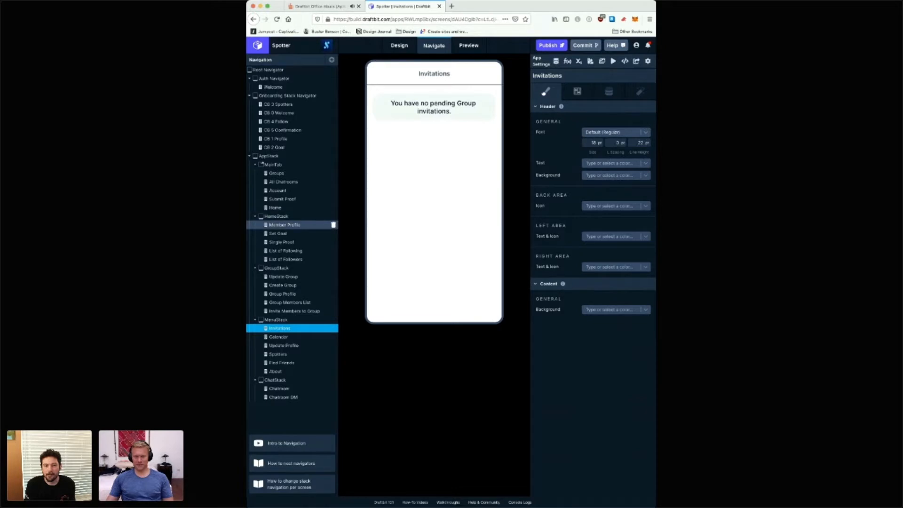
{"action": "left_click", "coordinate": [333, 225]}
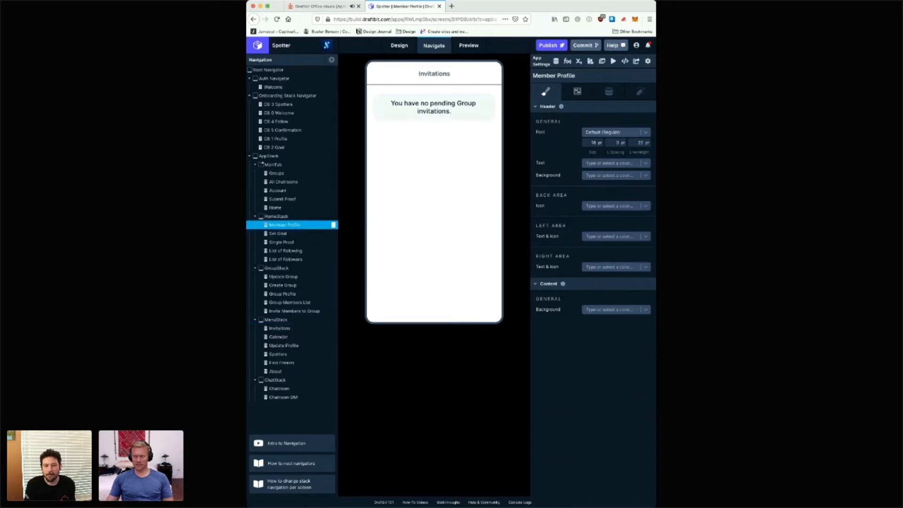
{"action": "left_click", "coordinate": [334, 234]}
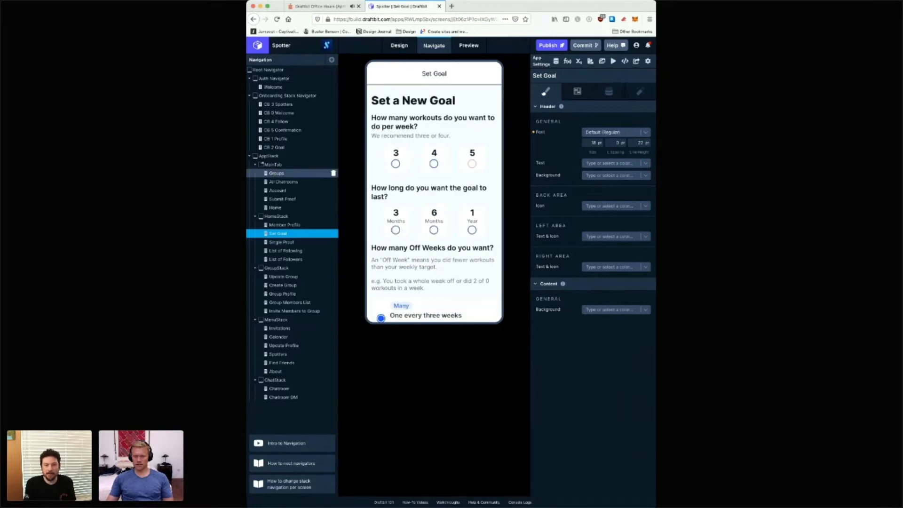
{"action": "left_click", "coordinate": [301, 242]}
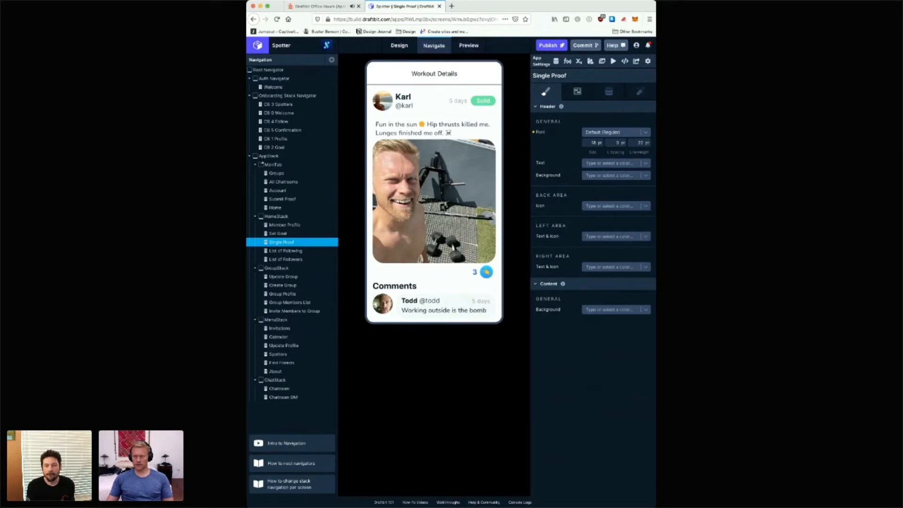
{"action": "left_click", "coordinate": [586, 132]}
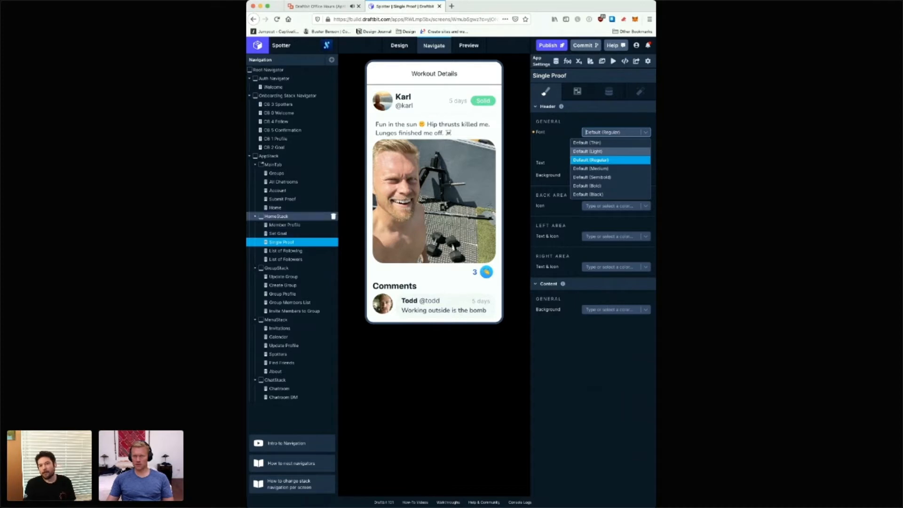
{"action": "left_click", "coordinate": [591, 177]}
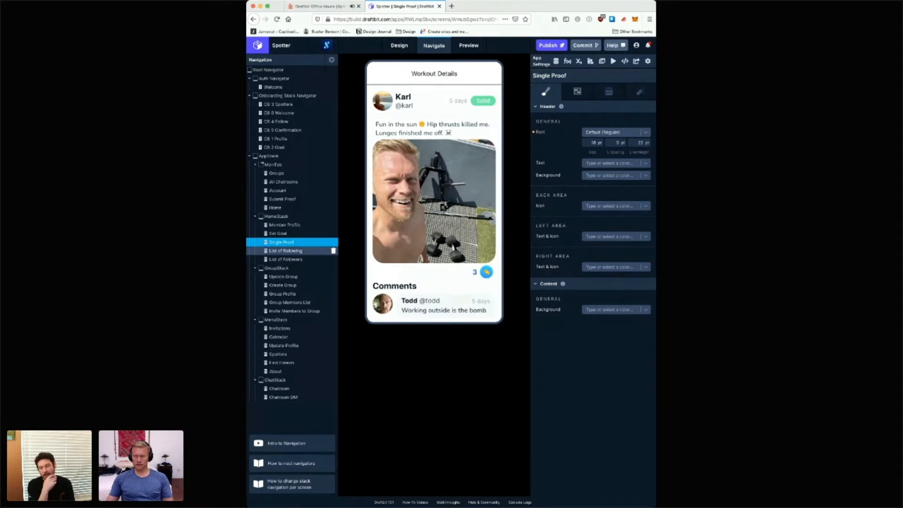
Step: Check the List of Following and List of Followers headers, and reapply Default (Semibold) to the Update Group header font
{"action": "left_click", "coordinate": [286, 251]}
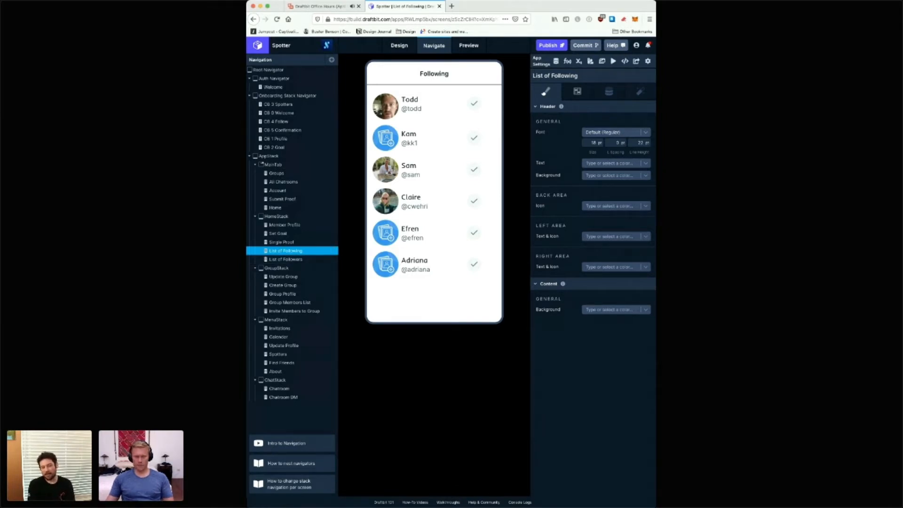
{"action": "left_click", "coordinate": [287, 259]}
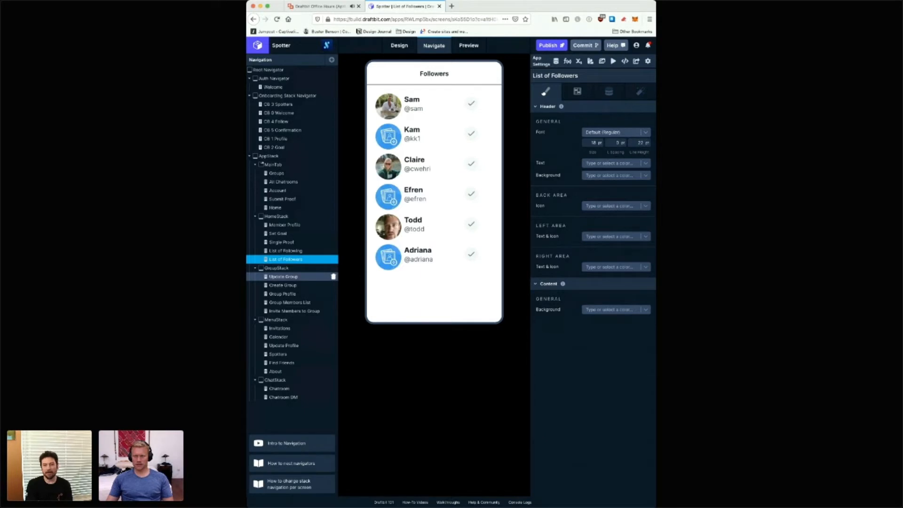
{"action": "left_click", "coordinate": [284, 276]}
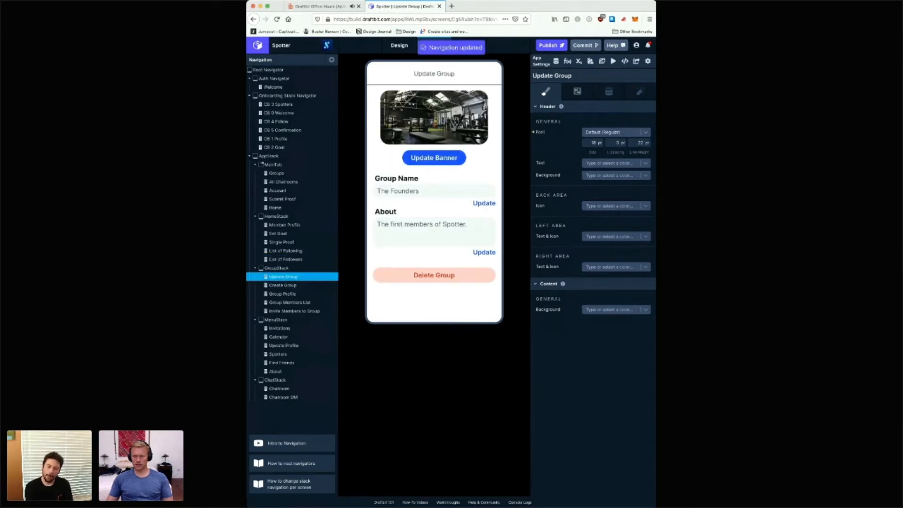
{"action": "left_click", "coordinate": [616, 132]}
{"action": "left_click", "coordinate": [612, 177]}
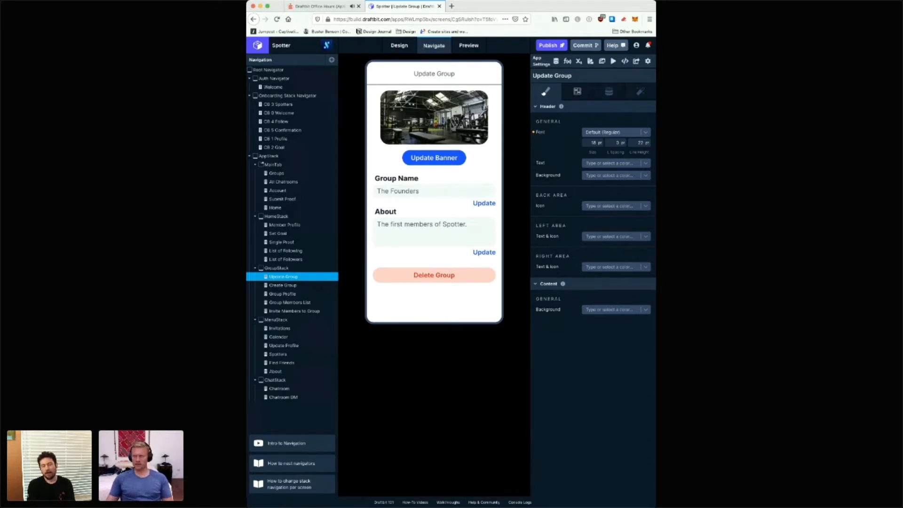
{"action": "left_click", "coordinate": [617, 132]}
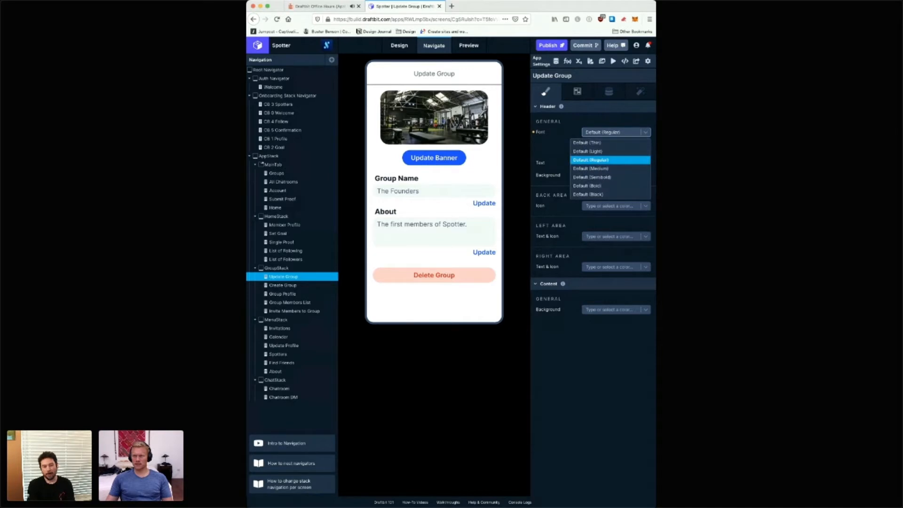
{"action": "left_click", "coordinate": [610, 177]}
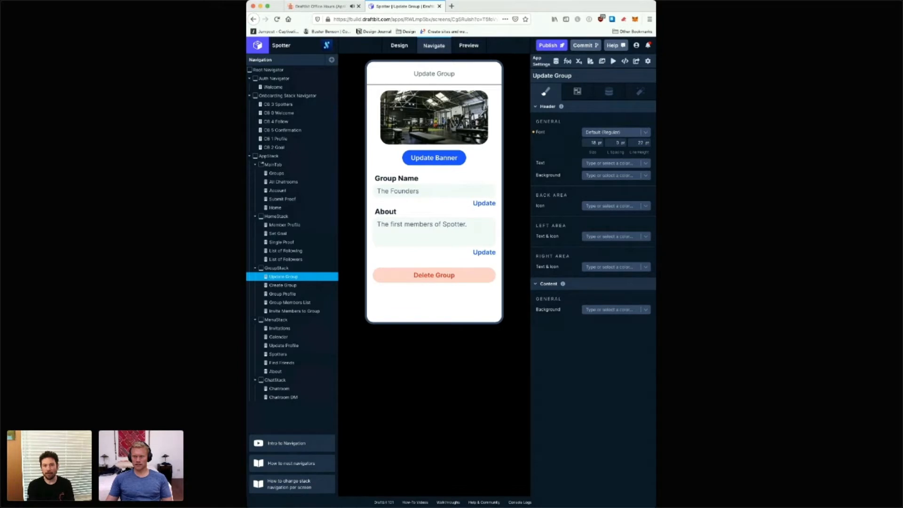
Step: Examine the Update Group and Update Profile screens in Design mode
{"action": "left_click", "coordinate": [400, 45]}
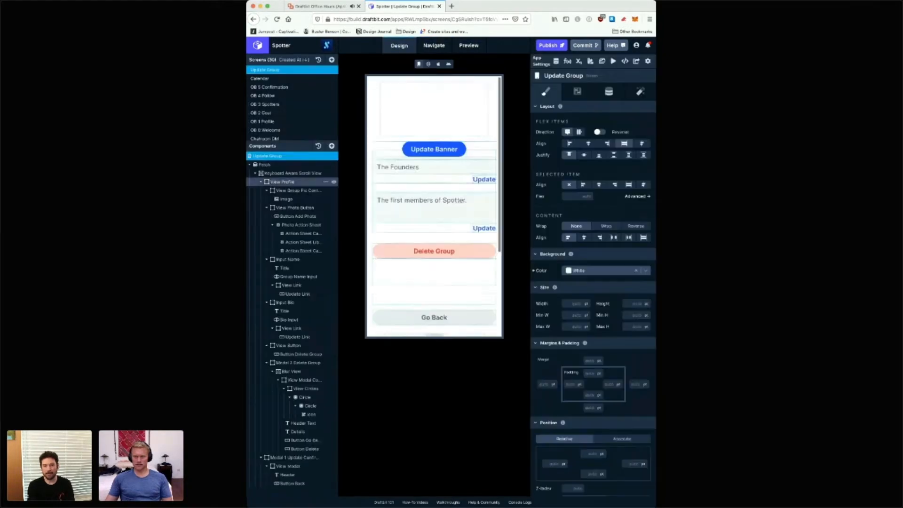
{"action": "scroll", "coordinate": [292, 111], "scroll_direction": "down", "scroll_amount": 10}
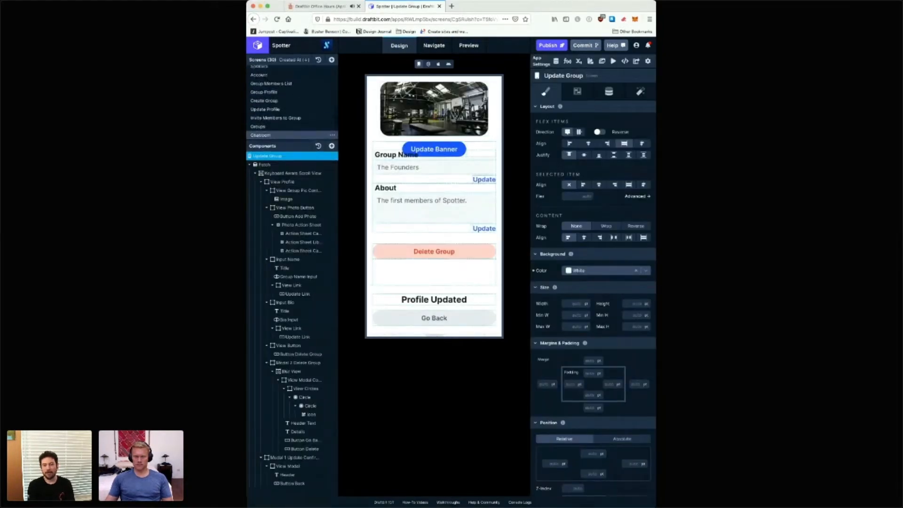
{"action": "left_click", "coordinate": [283, 109]}
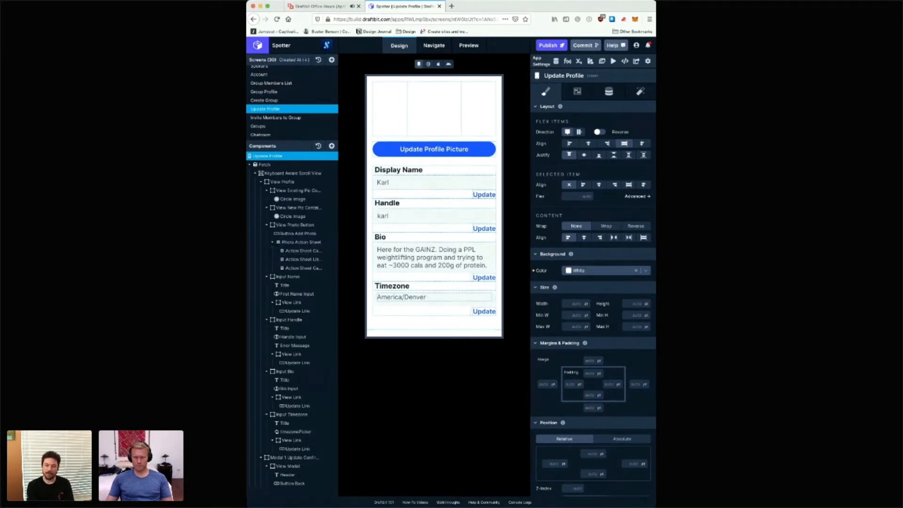
Step: Return to the navigation structure and check the header font settings of the Update Group and Create Group screens
{"action": "left_click", "coordinate": [433, 45]}
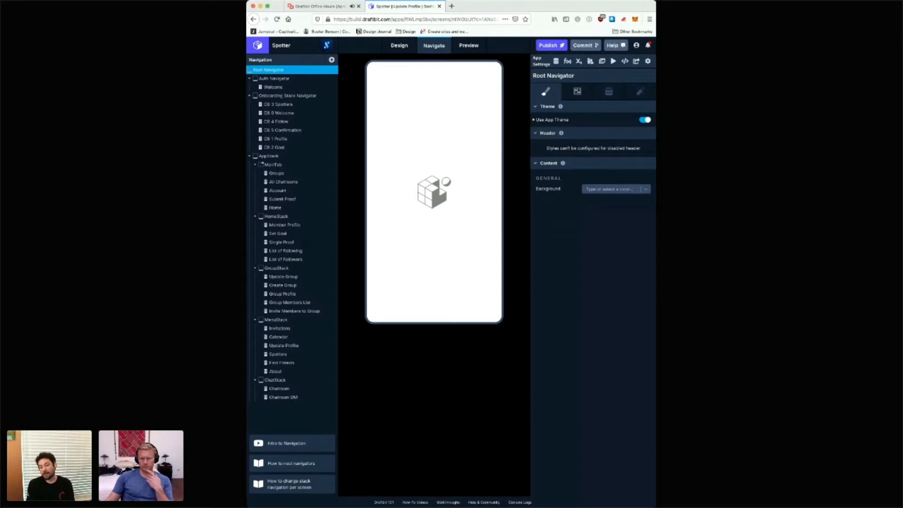
{"action": "left_click", "coordinate": [332, 277]}
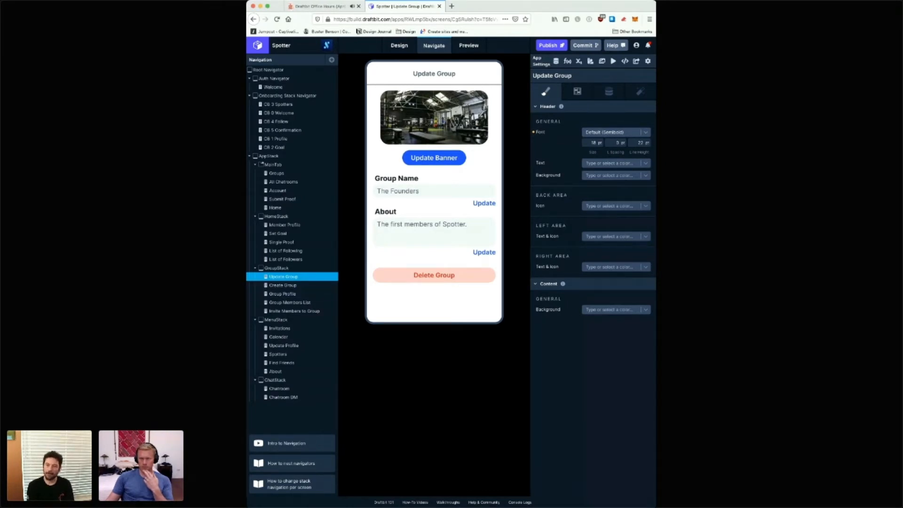
{"action": "left_click", "coordinate": [283, 285]}
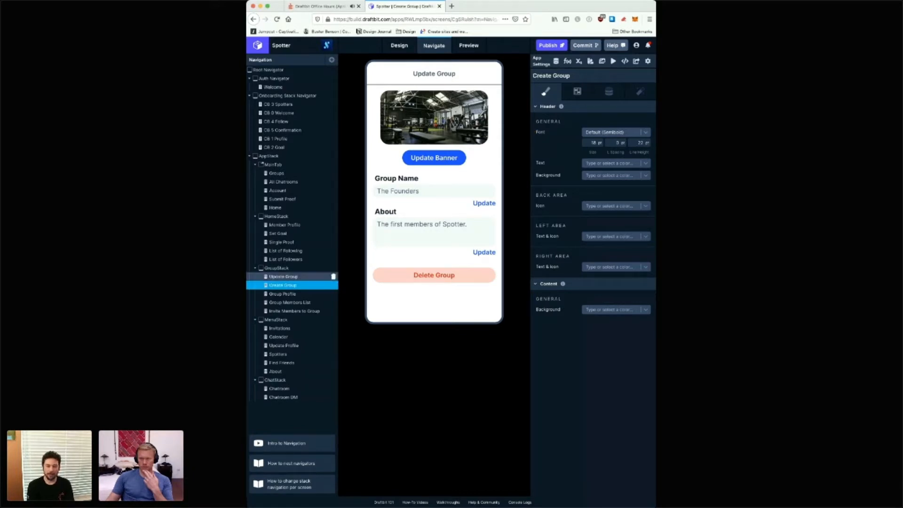
Step: Check the header font settings of the Update Group, Group Profile, Group Members List, Invite Members to Group and Groups screens
{"action": "left_click", "coordinate": [284, 277]}
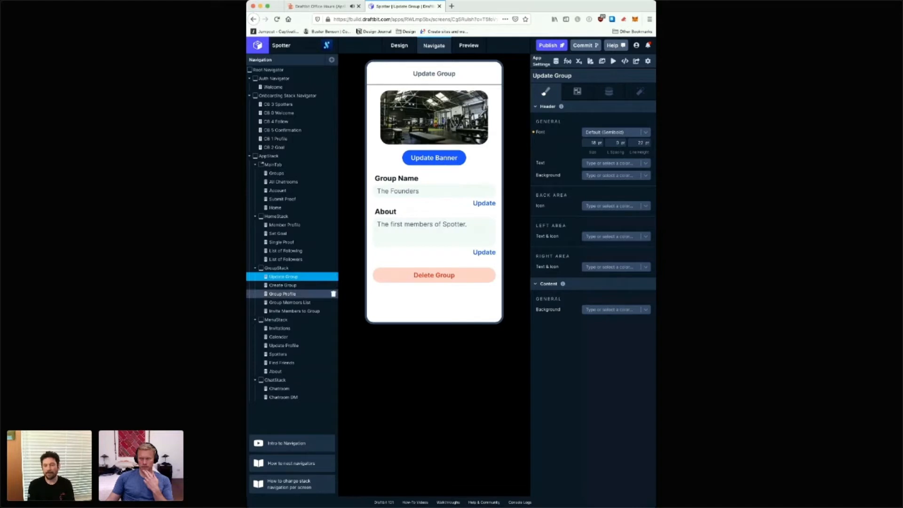
{"action": "left_click", "coordinate": [283, 294]}
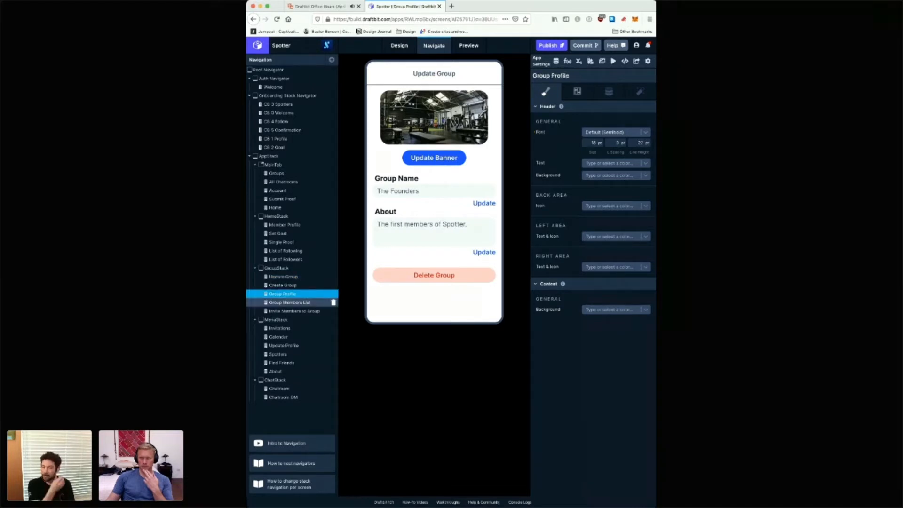
{"action": "left_click", "coordinate": [289, 303]}
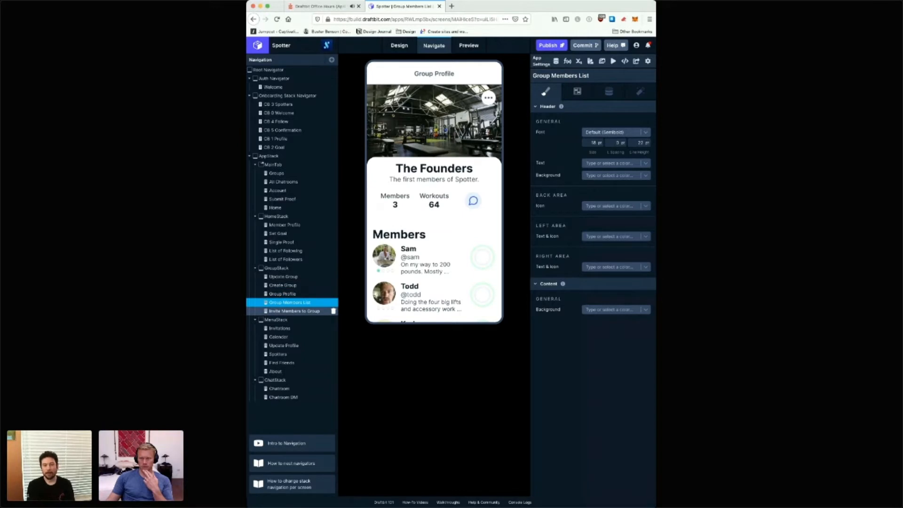
{"action": "left_click", "coordinate": [294, 311]}
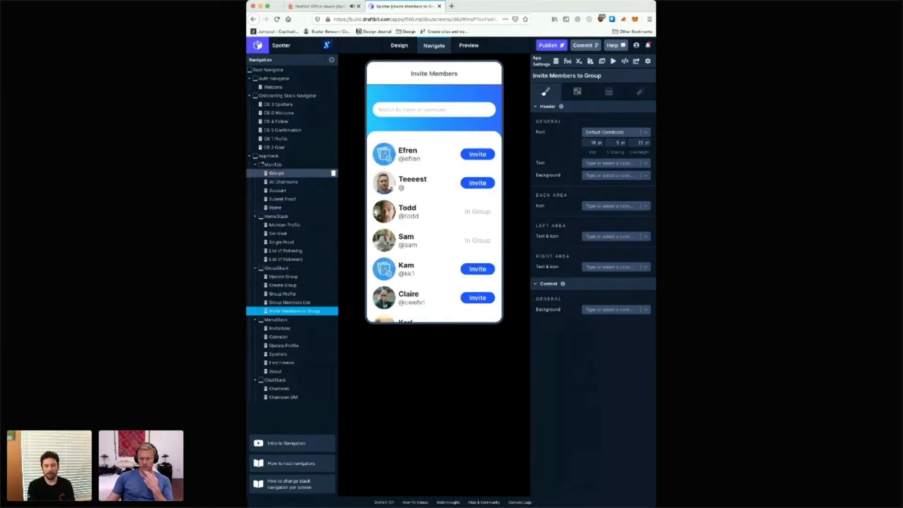
{"action": "left_click", "coordinate": [282, 174]}
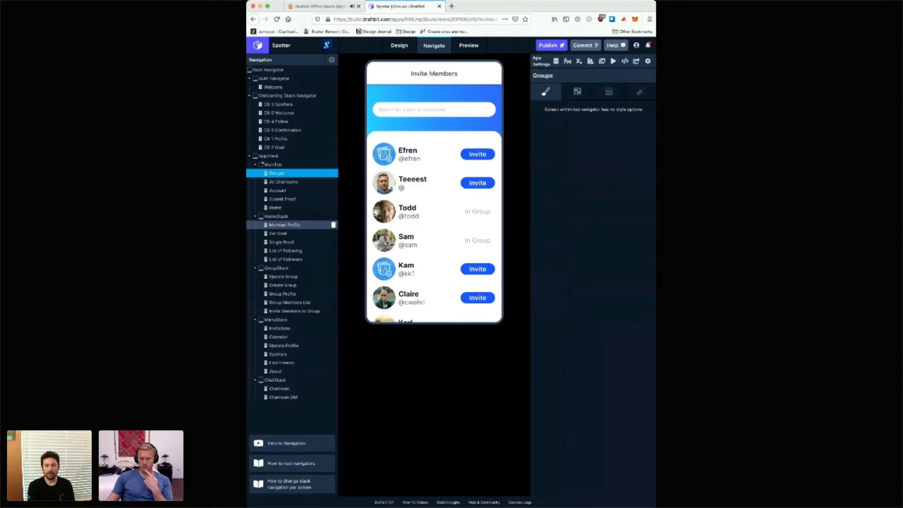
Step: Clear the letter spacing of the Member Profile header font and set its size to 18 pt and line height to 22 pt
{"action": "left_click", "coordinate": [284, 225]}
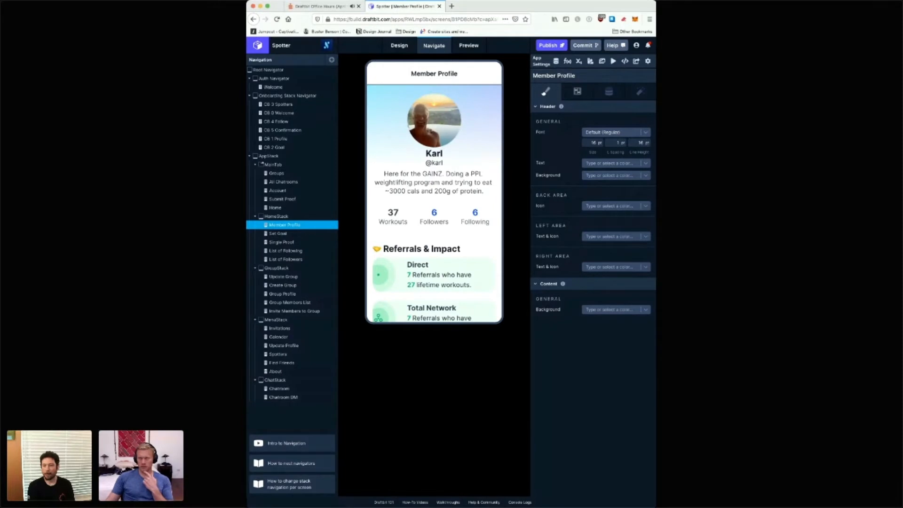
{"action": "left_click", "coordinate": [613, 143]}
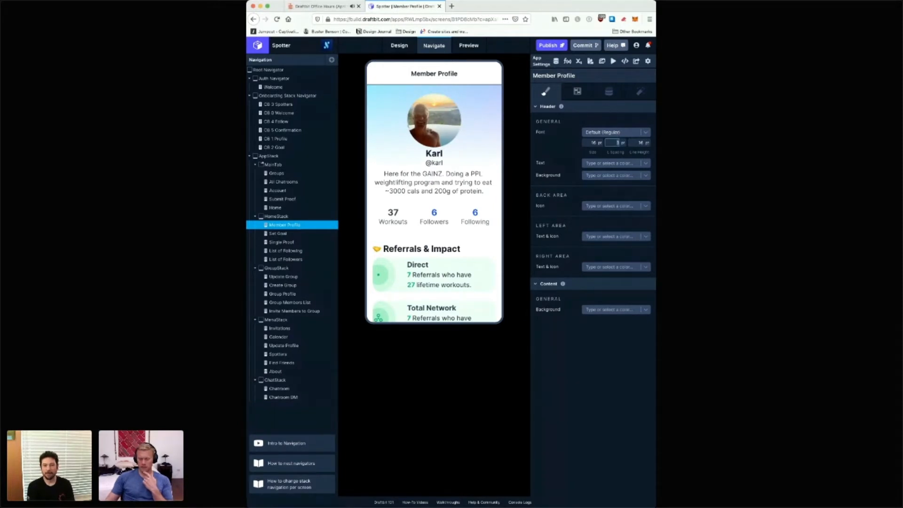
{"action": "key", "text": "BackSpace"}
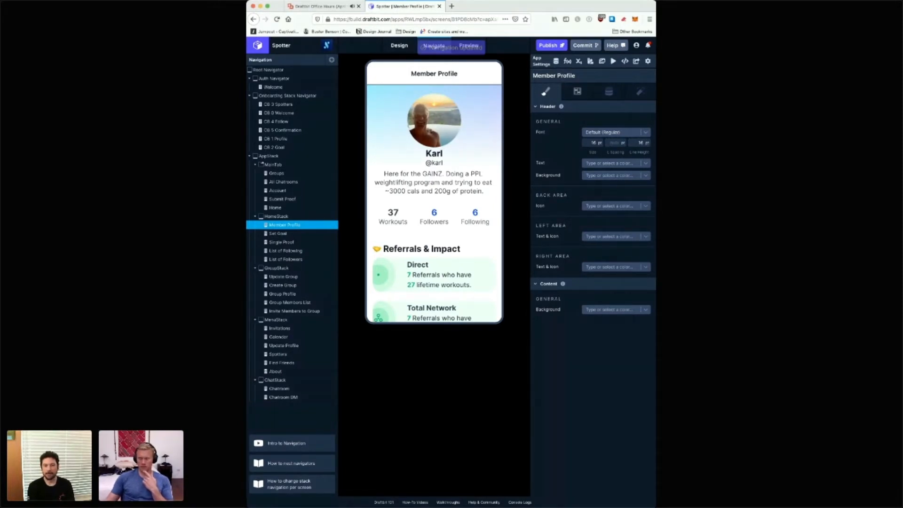
{"action": "left_click", "coordinate": [592, 143]}
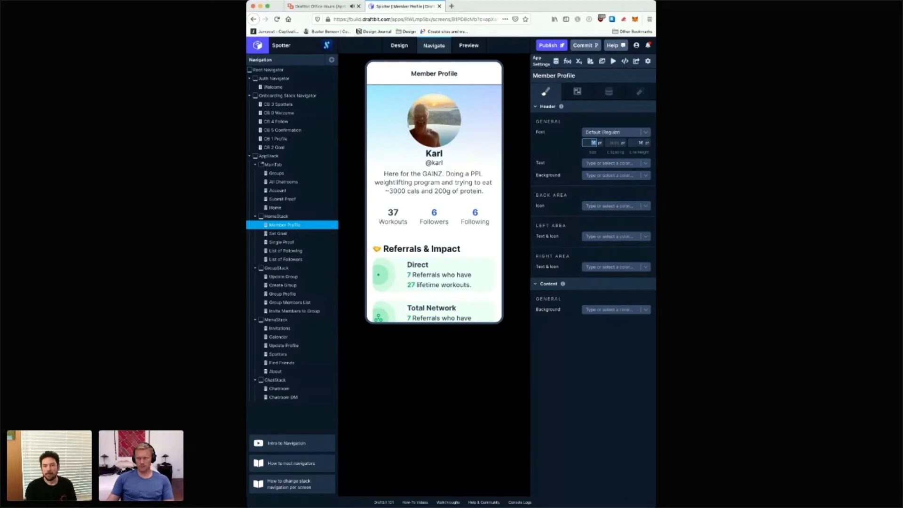
{"action": "key", "text": "Tab"}
{"action": "key", "text": "Tab"}
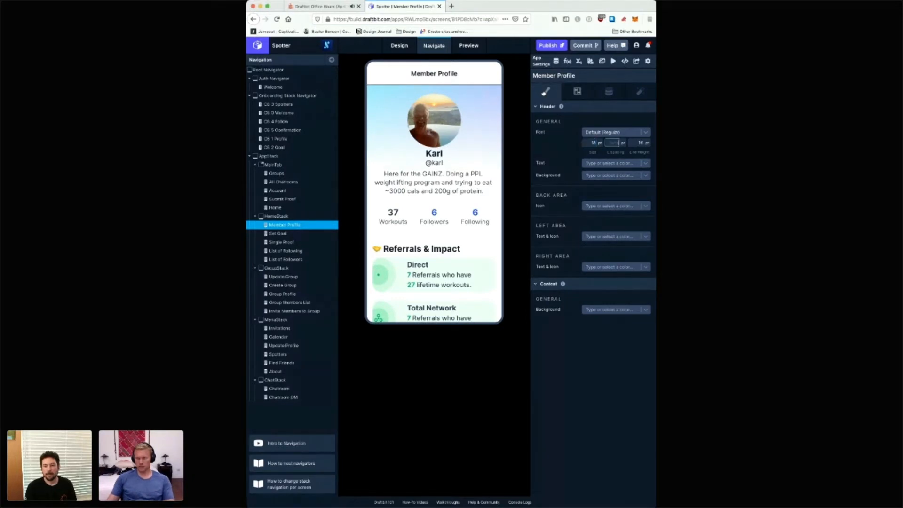
{"action": "type", "text": "22"}
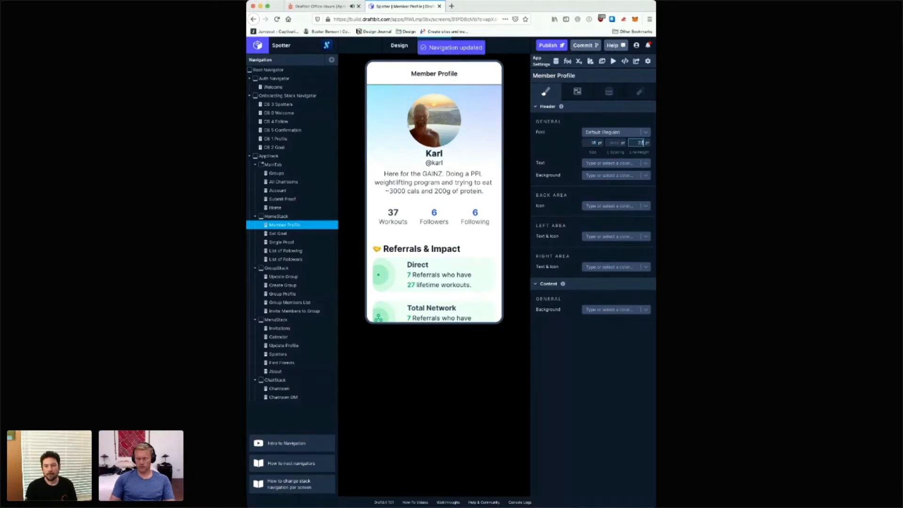
{"action": "key", "text": "Tab"}
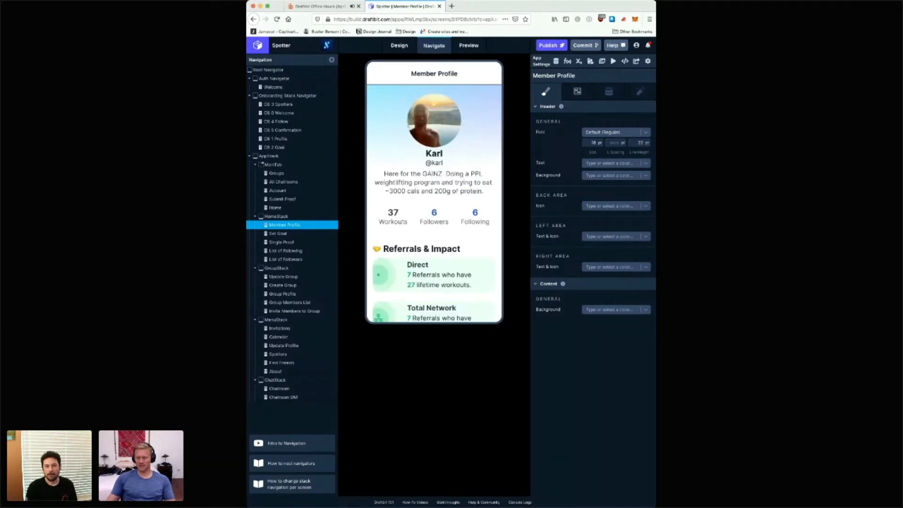
Step: Compare the header font settings of the HomeStack screens from Member Profile and Set Goal through List of Followers
{"action": "left_click", "coordinate": [330, 233]}
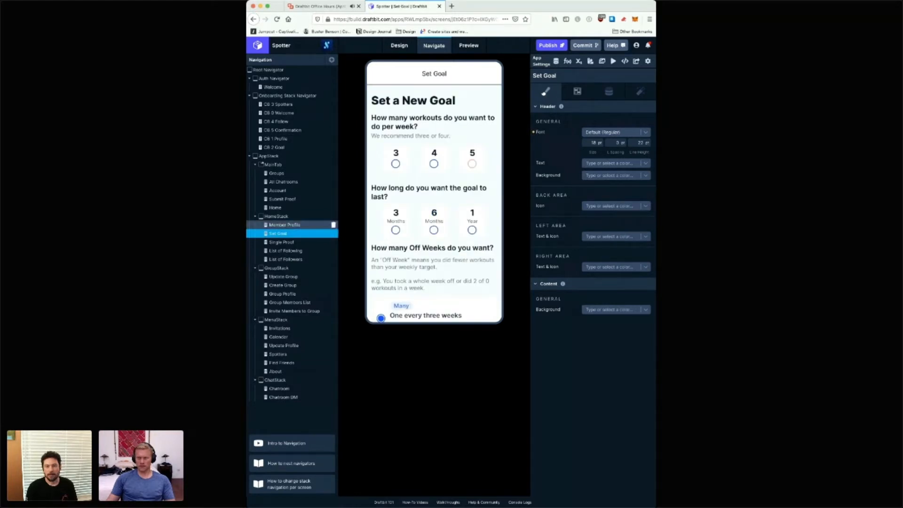
{"action": "left_click", "coordinate": [330, 225]}
{"action": "left_click", "coordinate": [330, 233]}
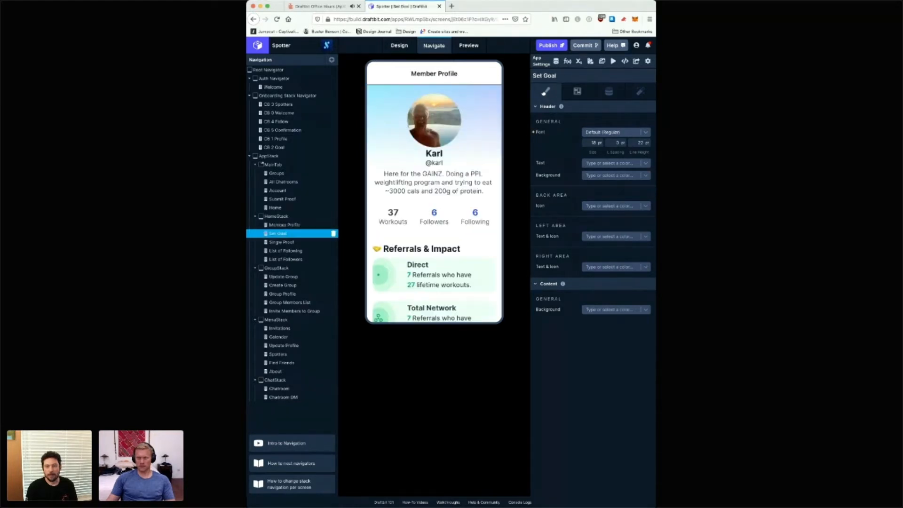
{"action": "left_click", "coordinate": [329, 242]}
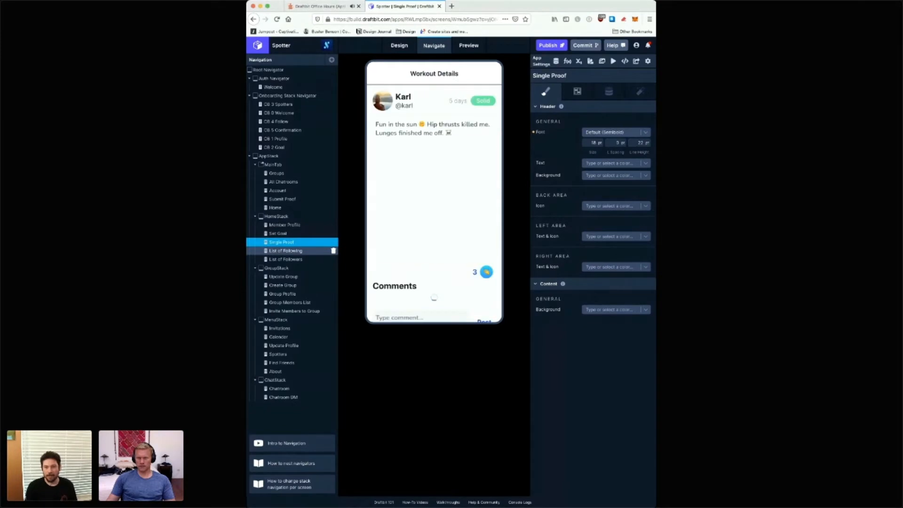
{"action": "left_click", "coordinate": [329, 250]}
{"action": "left_click", "coordinate": [329, 259]}
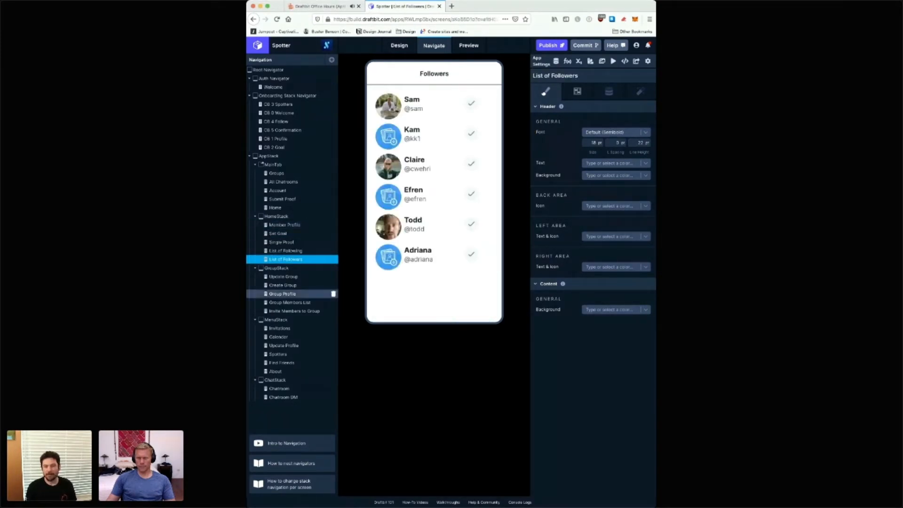
Step: Review the header font settings of every GroupStack screen, from Update Group to Invite Members to Group
{"action": "left_click", "coordinate": [330, 276]}
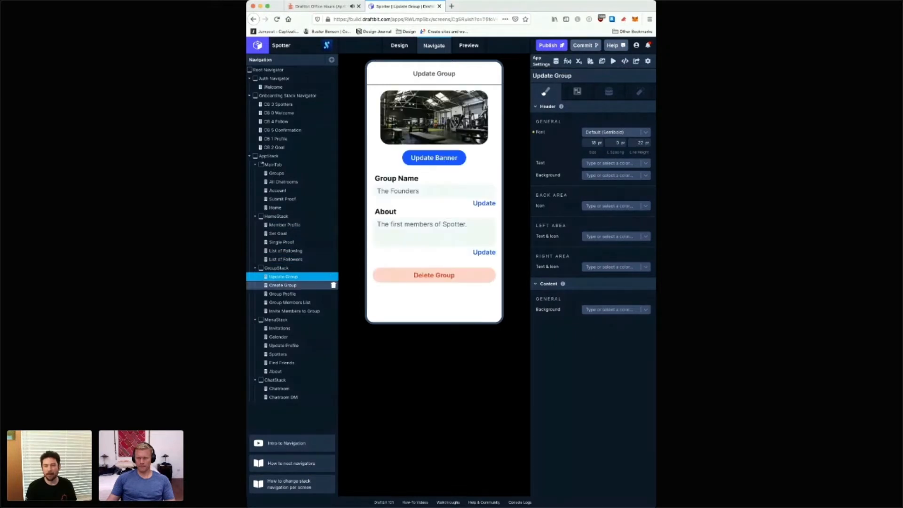
{"action": "left_click", "coordinate": [329, 285]}
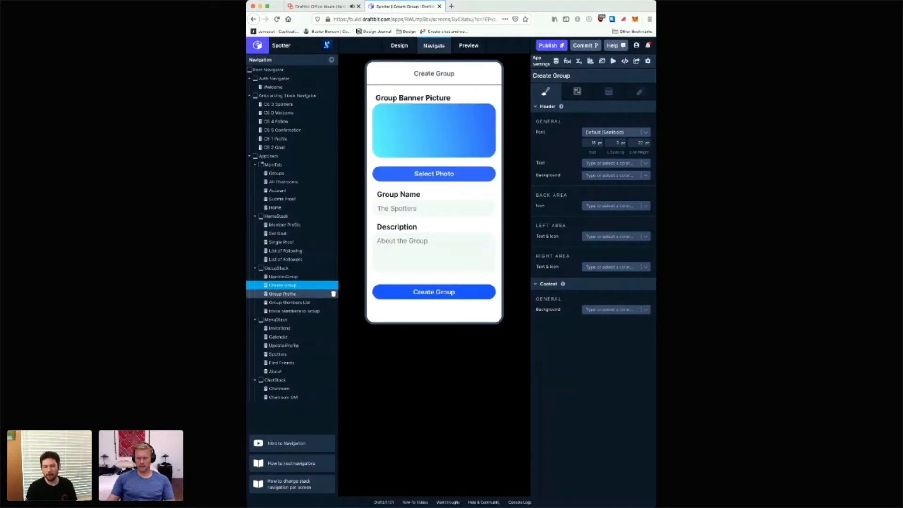
{"action": "left_click", "coordinate": [329, 293]}
{"action": "left_click", "coordinate": [329, 302]}
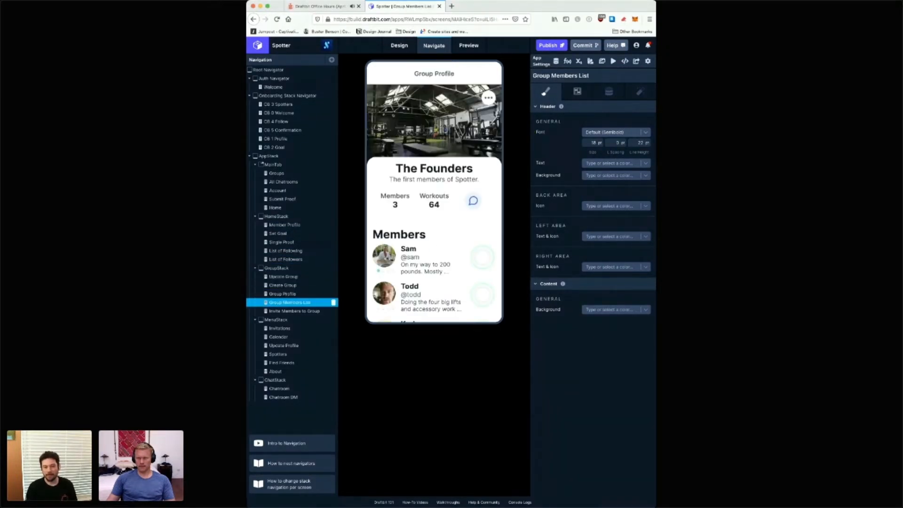
{"action": "left_click", "coordinate": [329, 311]}
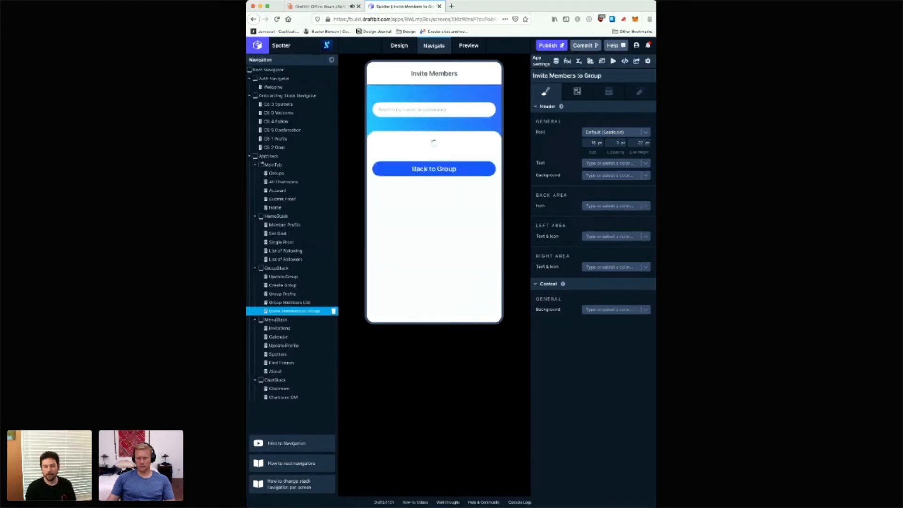
Step: Clear the letter spacing of the Invitations header font and choose the header's font style again
{"action": "left_click", "coordinate": [329, 328]}
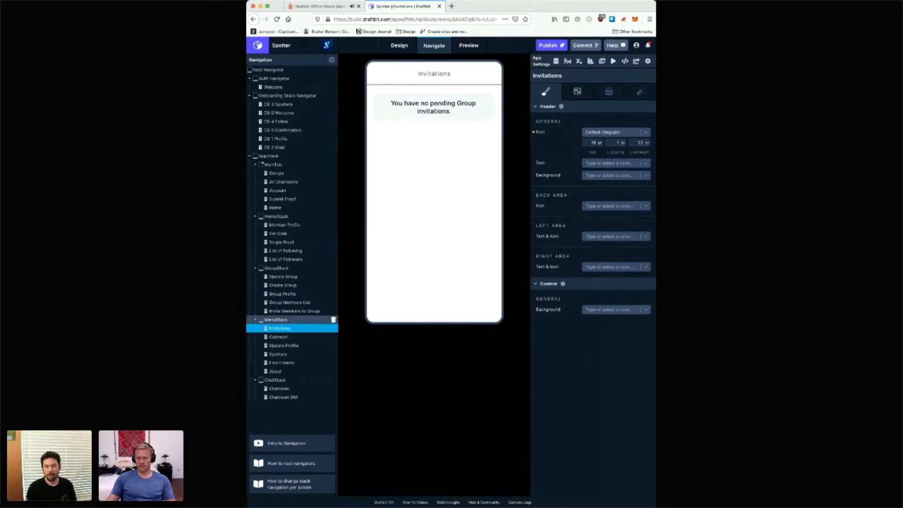
{"action": "double_click", "coordinate": [615, 142]}
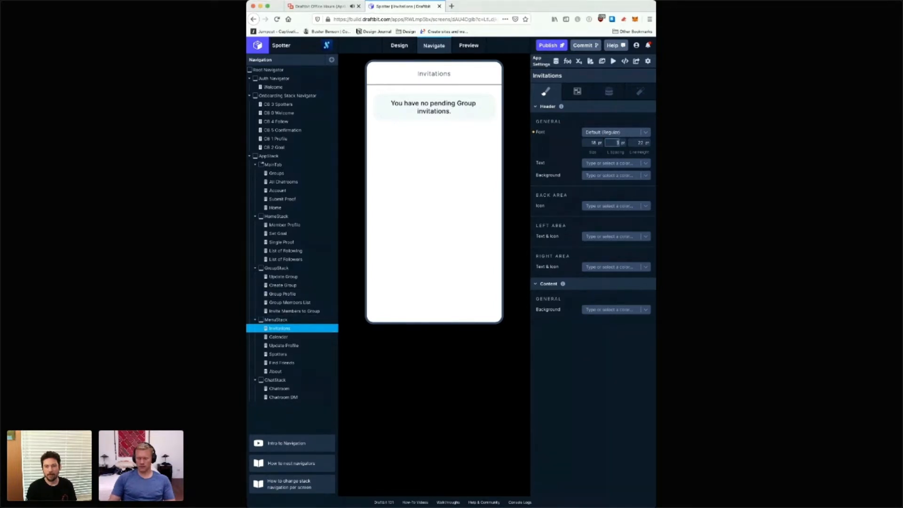
{"action": "key", "text": "BackSpace"}
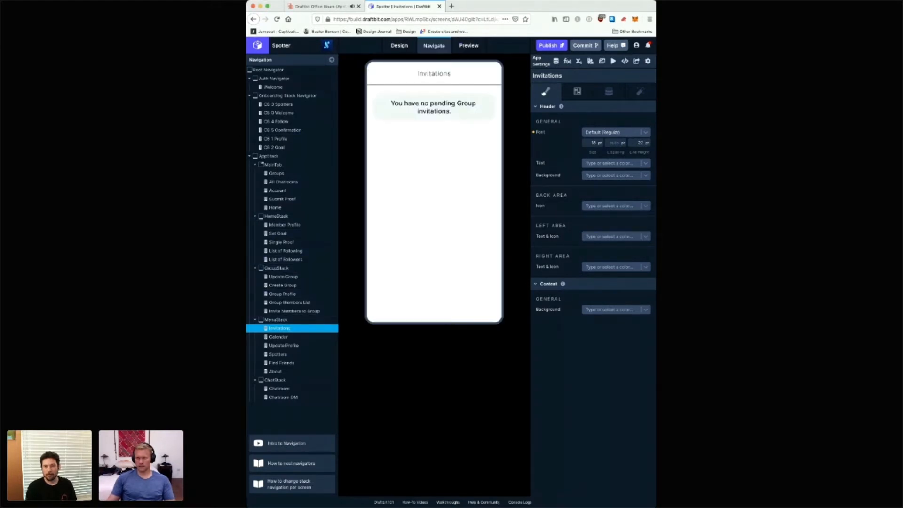
{"action": "left_click", "coordinate": [616, 132]}
{"action": "left_click", "coordinate": [613, 177]}
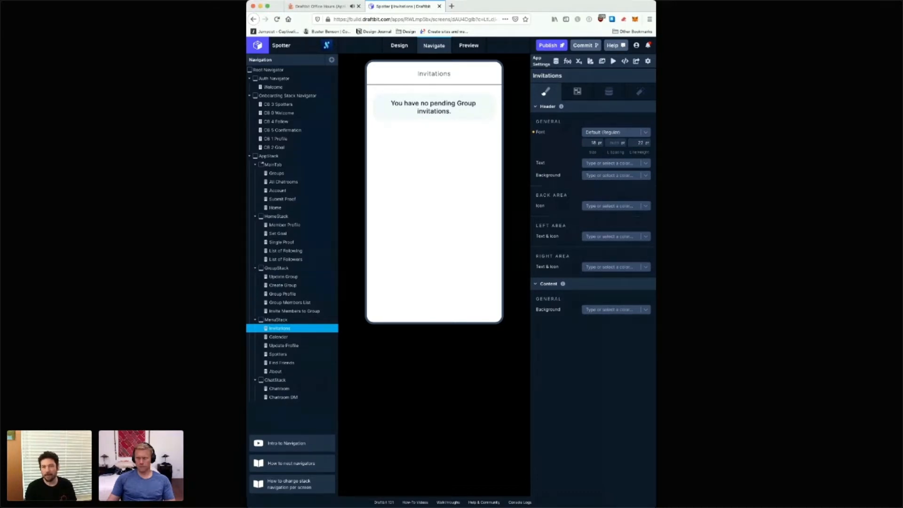
Step: Re-enter the Invitations header font's size as 18 pt and line height as 22 pt, with the letter spacing left empty
{"action": "left_click", "coordinate": [592, 143]}
{"action": "left_click", "coordinate": [613, 142]}
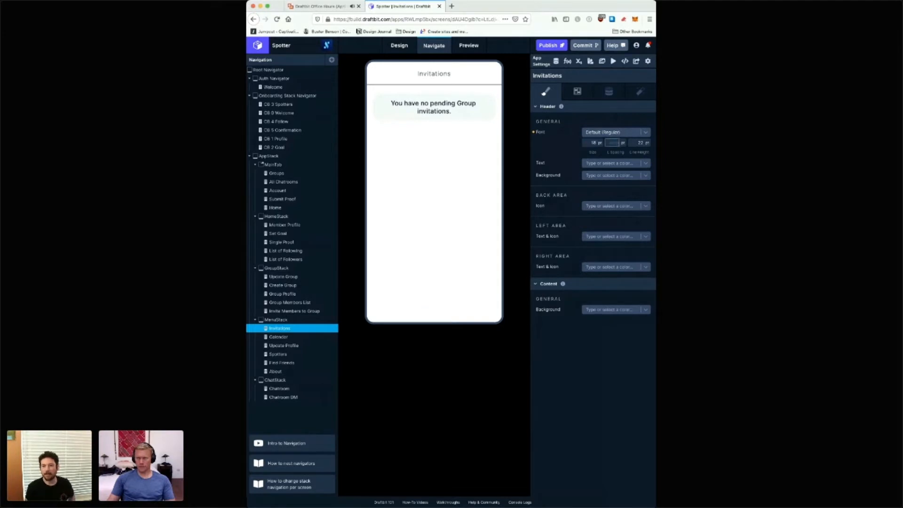
{"action": "key", "text": "Tab"}
{"action": "type", "text": "27"}
{"action": "key", "text": "shift+Tab"}
{"action": "key", "text": "shift+Tab"}
{"action": "type", "text": "14"}
{"action": "key", "text": "Tab"}
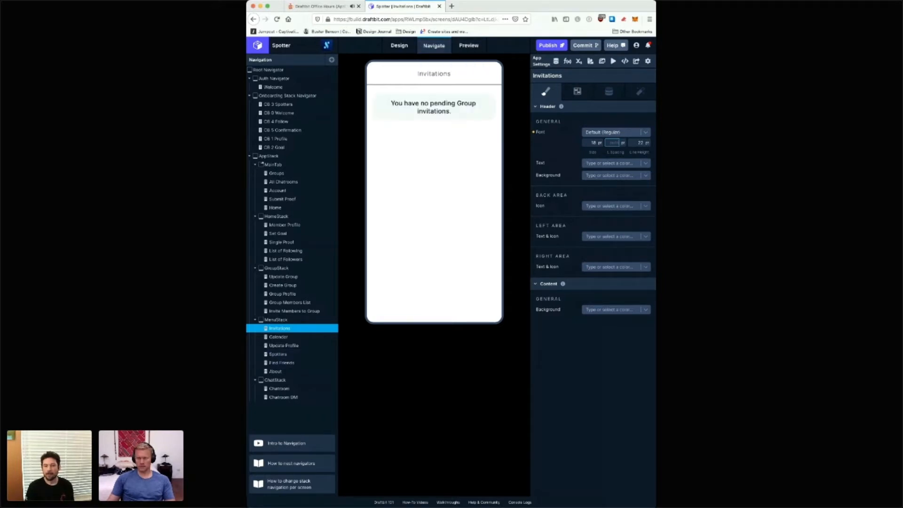
{"action": "key", "text": "Tab"}
{"action": "key", "text": "shift+Tab"}
{"action": "key", "text": "BackSpace"}
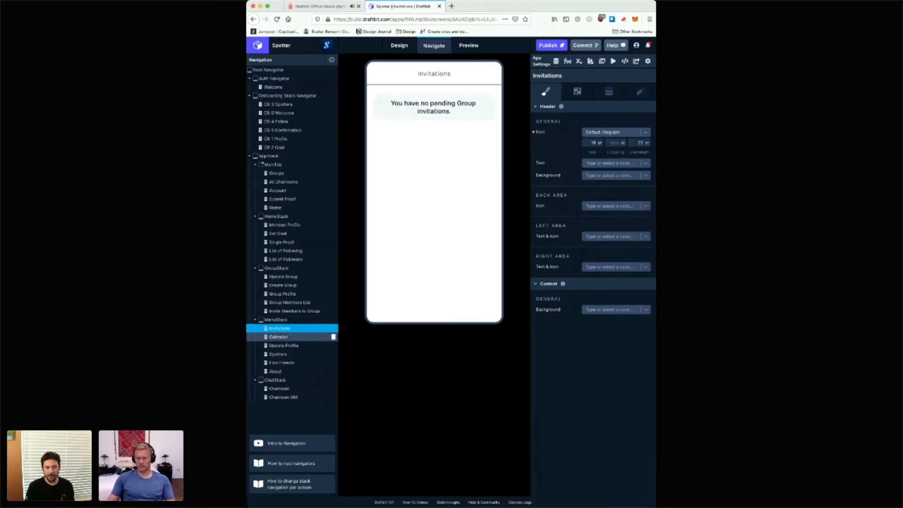
Step: Check the header font settings of the Calendar, Update Profile, Spotters, Find Friends and About screens
{"action": "left_click", "coordinate": [282, 337]}
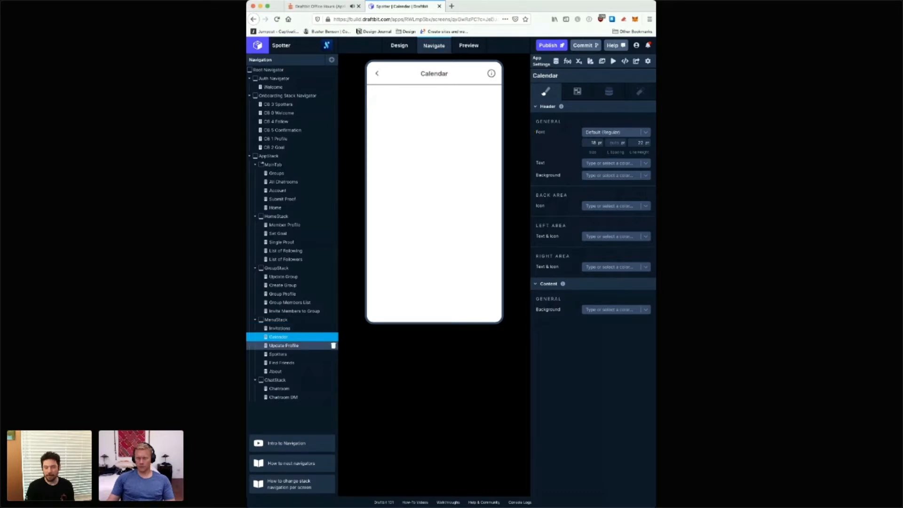
{"action": "left_click", "coordinate": [284, 345]}
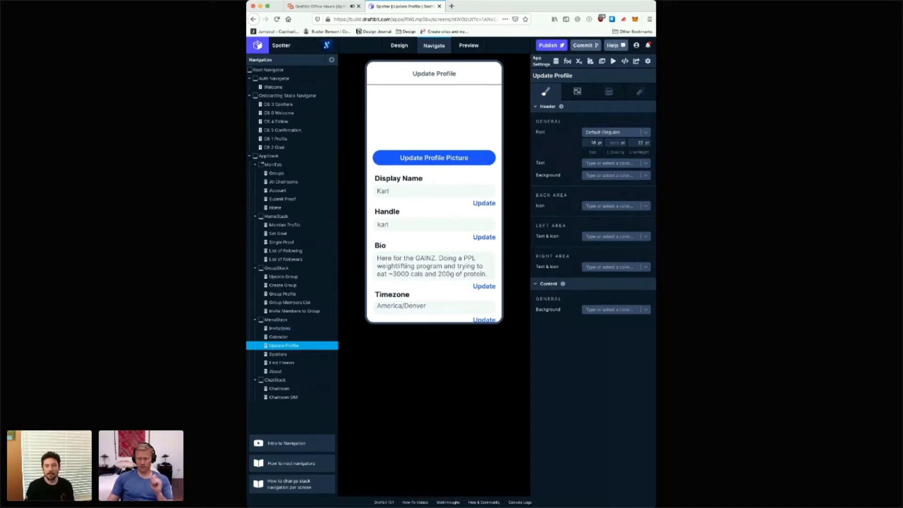
{"action": "left_click", "coordinate": [278, 354]}
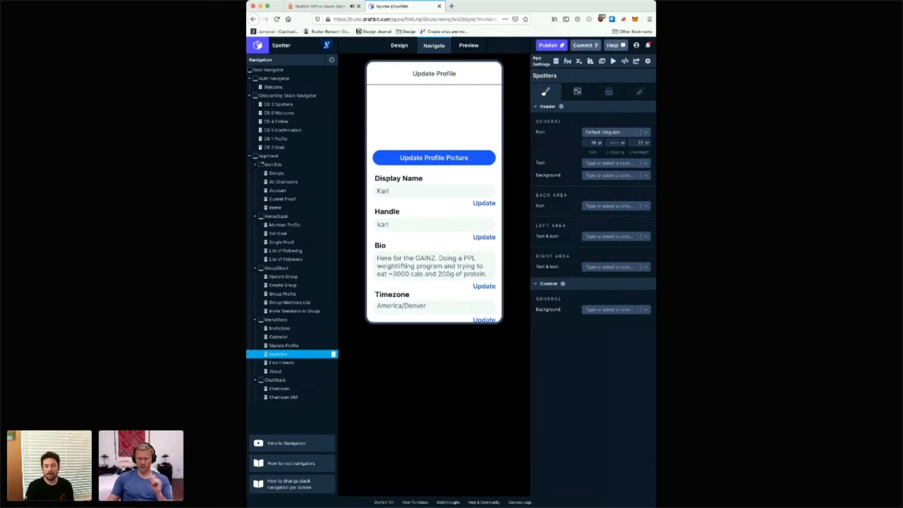
{"action": "left_click", "coordinate": [281, 363]}
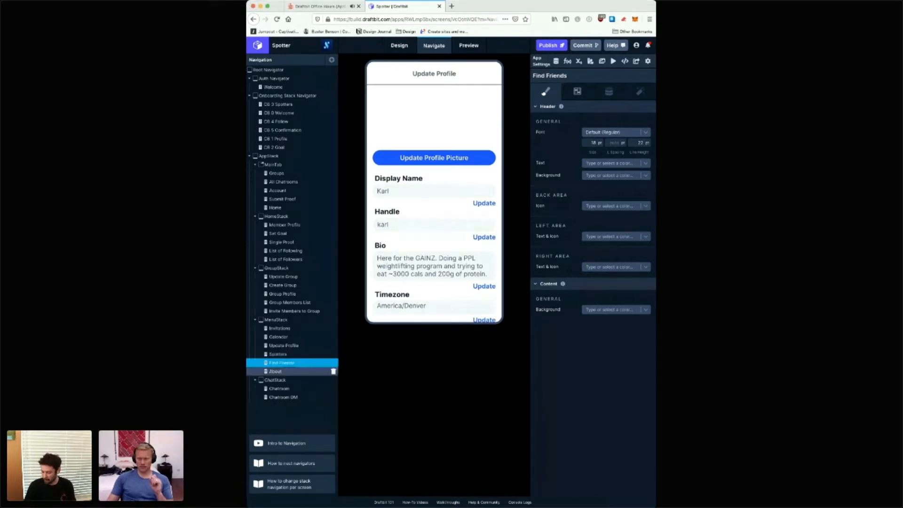
{"action": "left_click", "coordinate": [276, 372]}
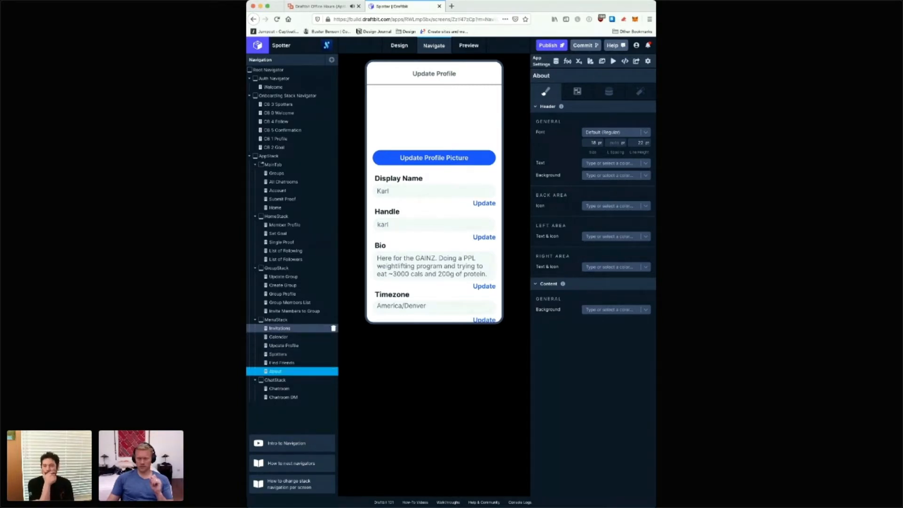
Step: Set the header font of the Invitations screen to Default (Semibold)
{"action": "left_click", "coordinate": [280, 329]}
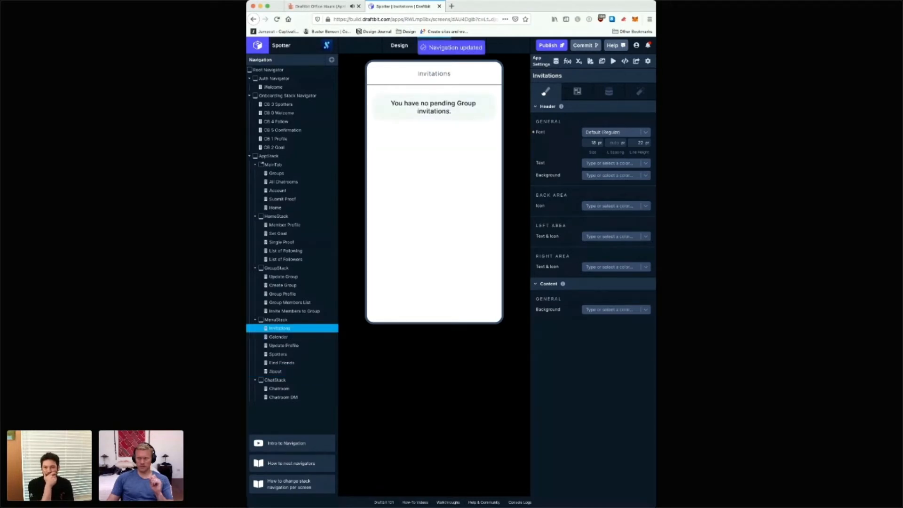
{"action": "left_click", "coordinate": [612, 132]}
{"action": "left_click", "coordinate": [607, 174]}
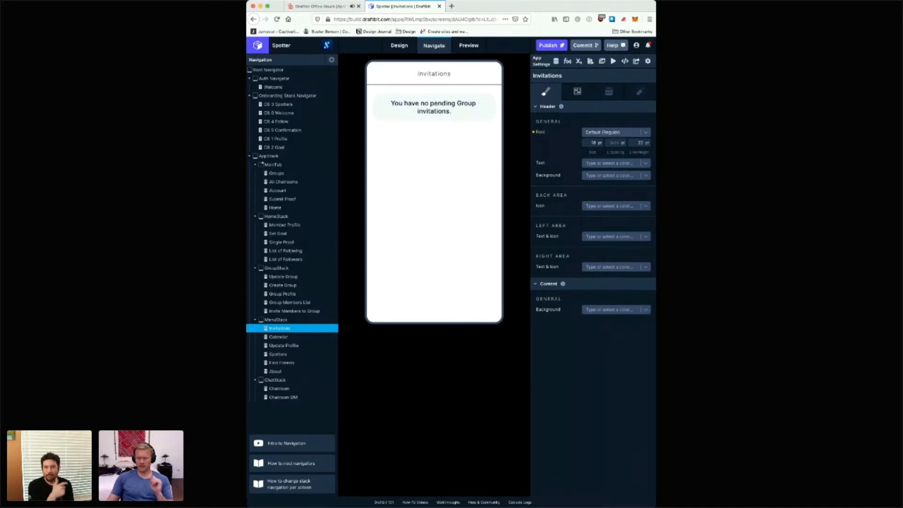
{"action": "left_click", "coordinate": [586, 132]}
{"action": "left_click", "coordinate": [591, 177]}
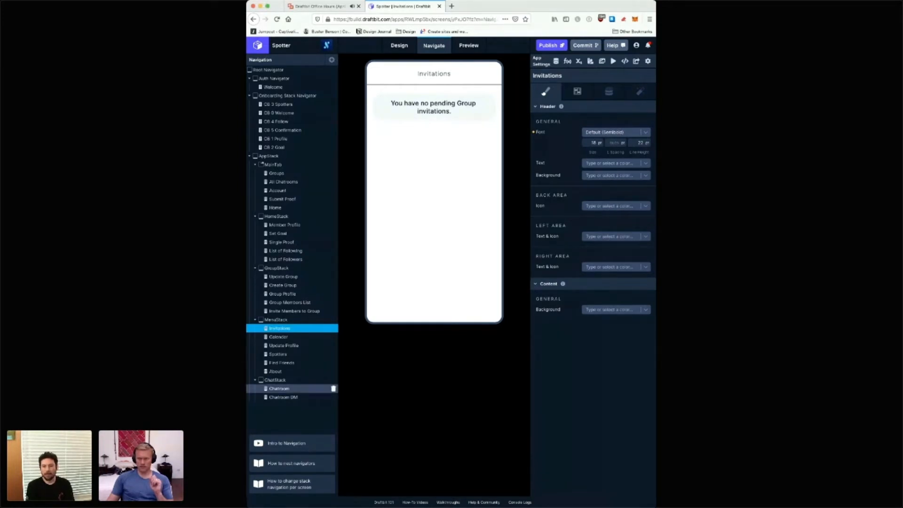
Step: Check the header font settings of the Chatroom, Chatroom DM, Update Group and Member Profile screens
{"action": "left_click", "coordinate": [280, 388]}
{"action": "left_click", "coordinate": [283, 397]}
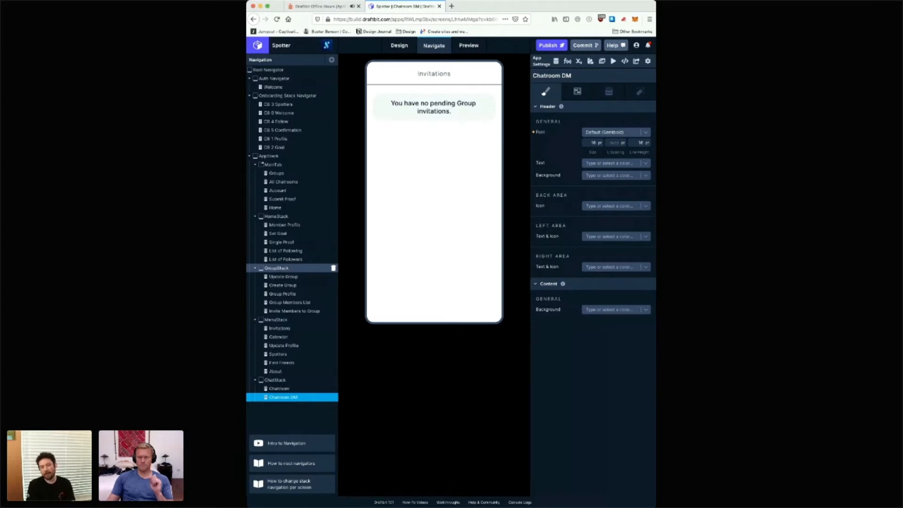
{"action": "left_click", "coordinate": [283, 276]}
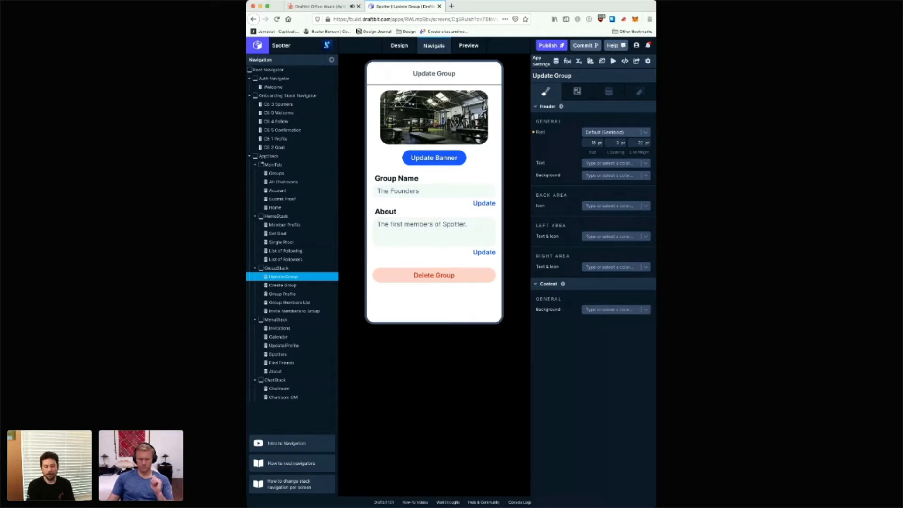
{"action": "left_click", "coordinate": [285, 225]}
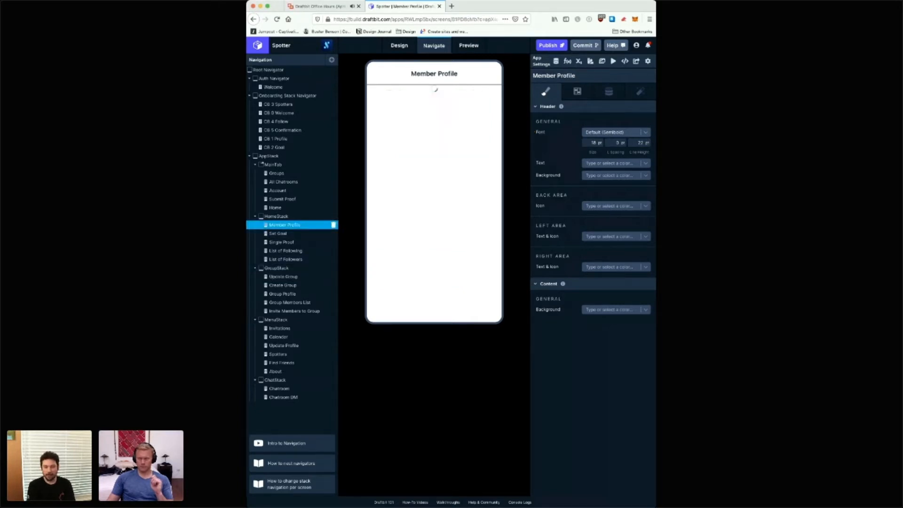
Step: Try to set the header font of the Set Goal screen in HomeStack to Default (Semibold)
{"action": "left_click", "coordinate": [285, 233]}
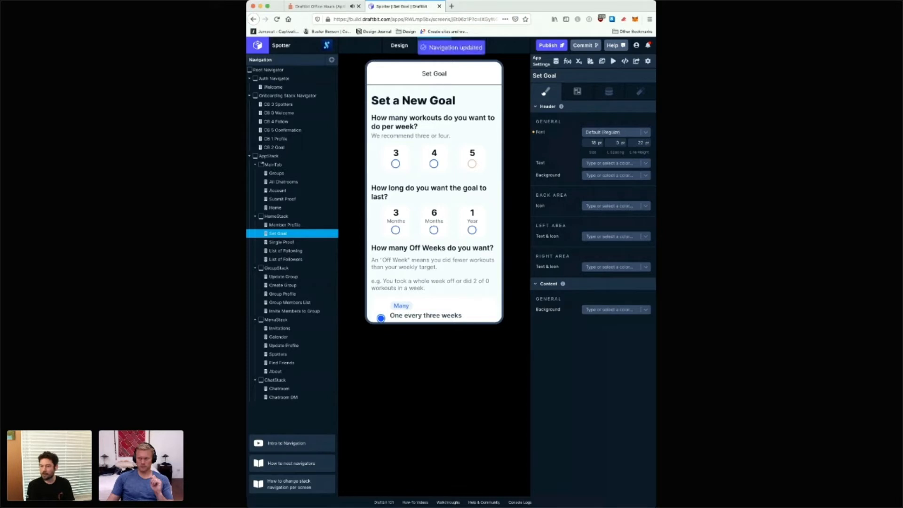
{"action": "left_click", "coordinate": [616, 132]}
{"action": "left_click", "coordinate": [610, 178]}
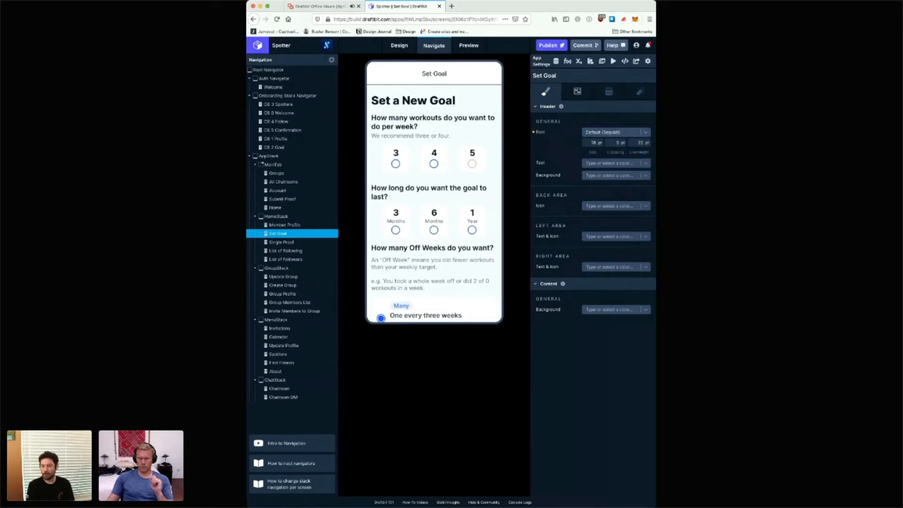
{"action": "left_click", "coordinate": [617, 133]}
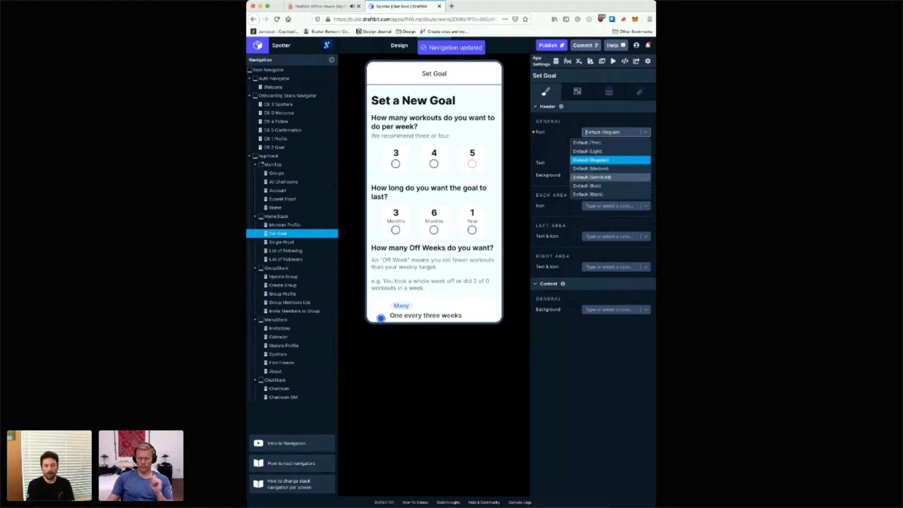
{"action": "left_click", "coordinate": [610, 177]}
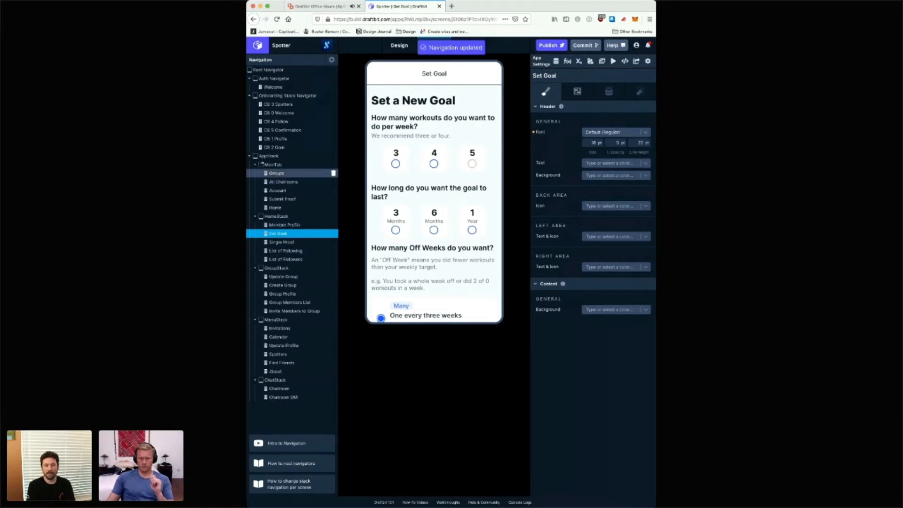
Step: Check the header style settings of the Groups and All Chatrooms screens and of all six onboarding screens, from OB 0 Welcome to OB 5 Confirmation
{"action": "left_click", "coordinate": [292, 173]}
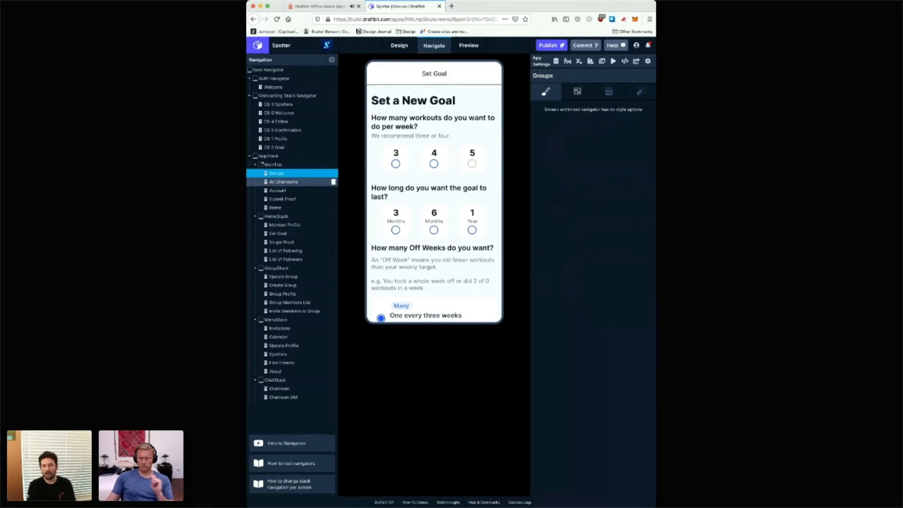
{"action": "left_click", "coordinate": [292, 182]}
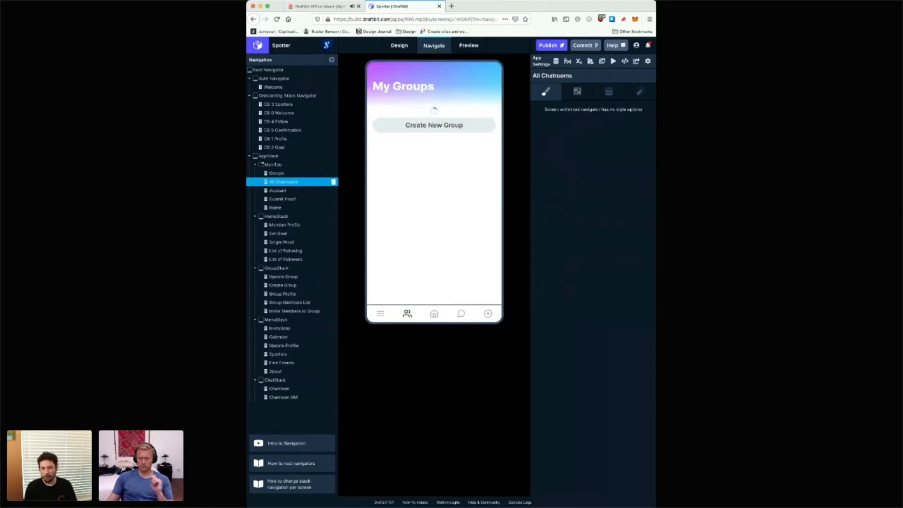
{"action": "left_click", "coordinate": [287, 104]}
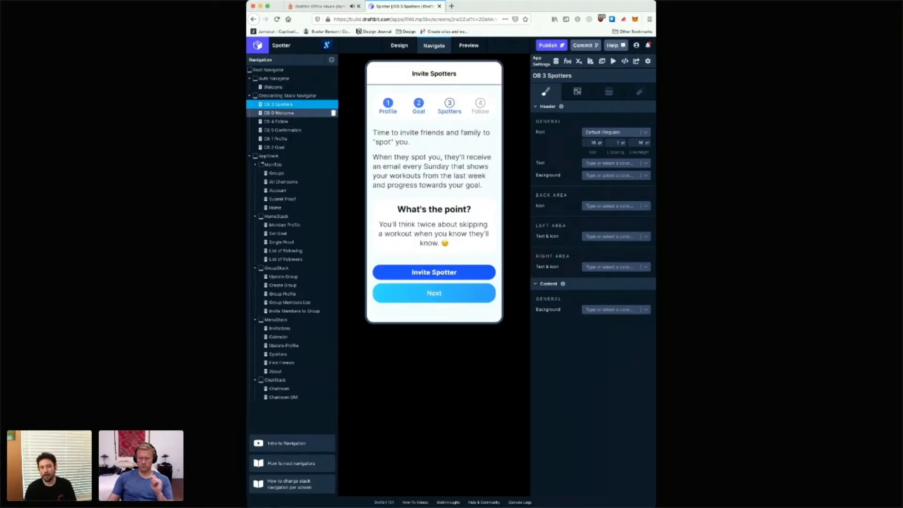
{"action": "left_click", "coordinate": [279, 113]}
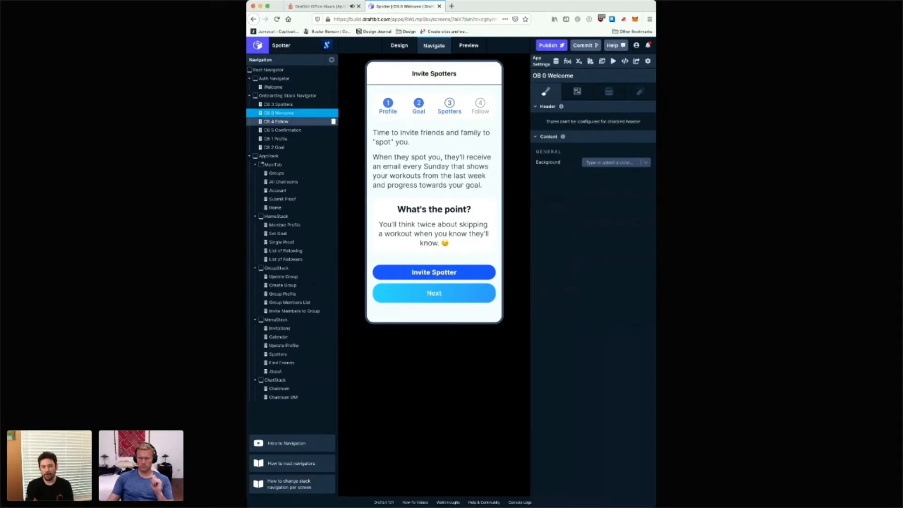
{"action": "left_click", "coordinate": [276, 122]}
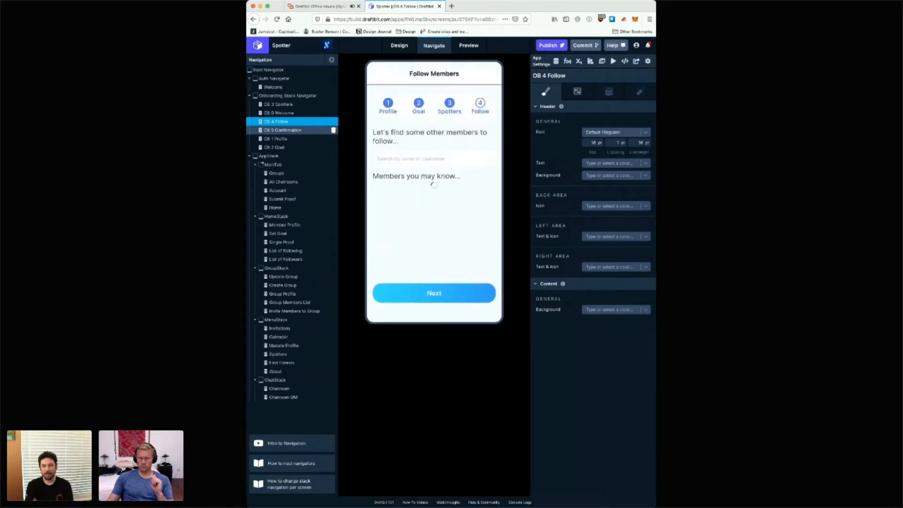
{"action": "left_click", "coordinate": [283, 130]}
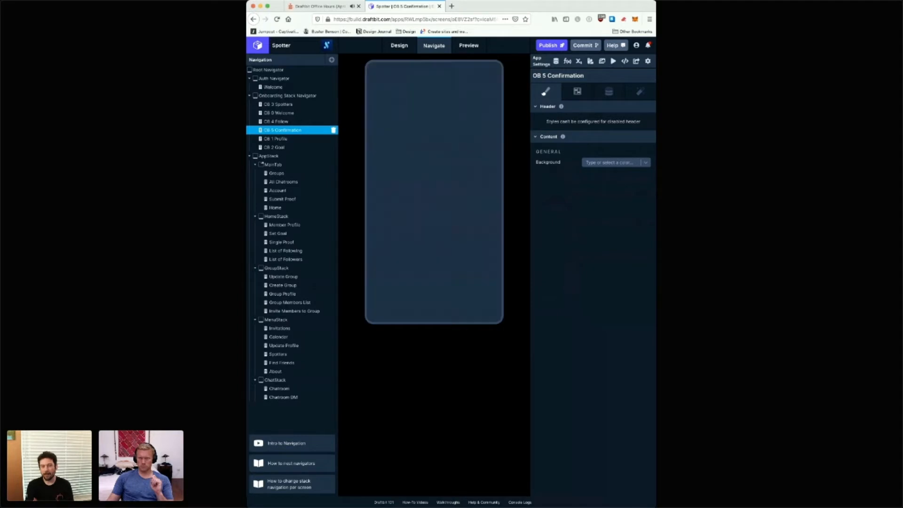
{"action": "left_click", "coordinate": [275, 138]}
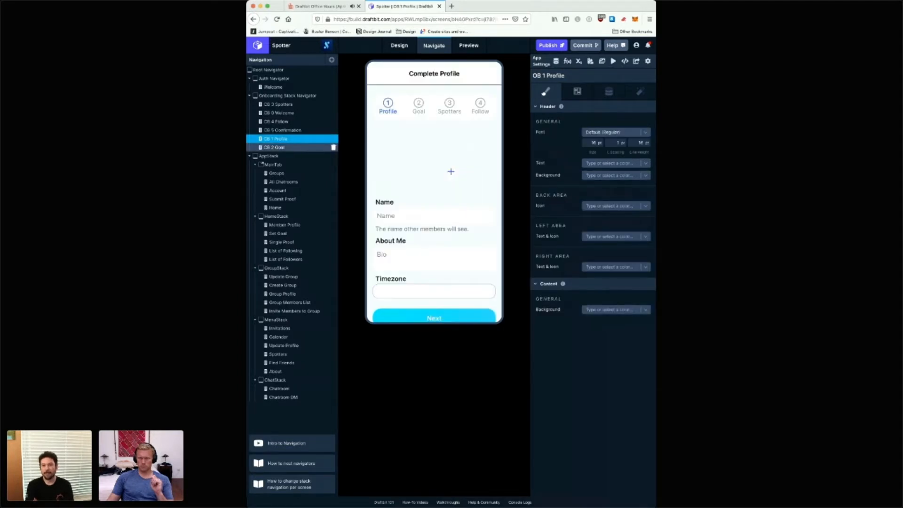
{"action": "left_click", "coordinate": [275, 147]}
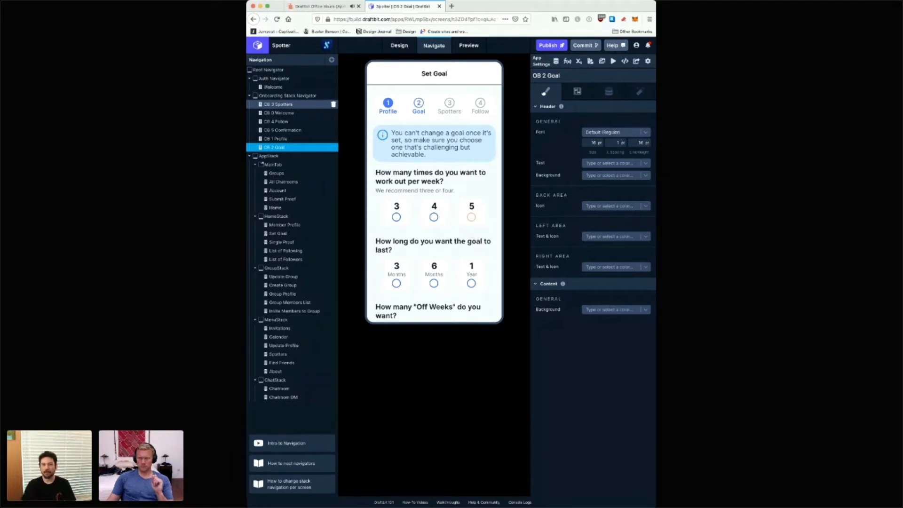
Step: Compare the header fonts of the Onboarding Stack Navigator, OB 3 Spotters and Update Group, and switch to the Draftbit Office Hours page on Crowdcast
{"action": "left_click", "coordinate": [288, 96]}
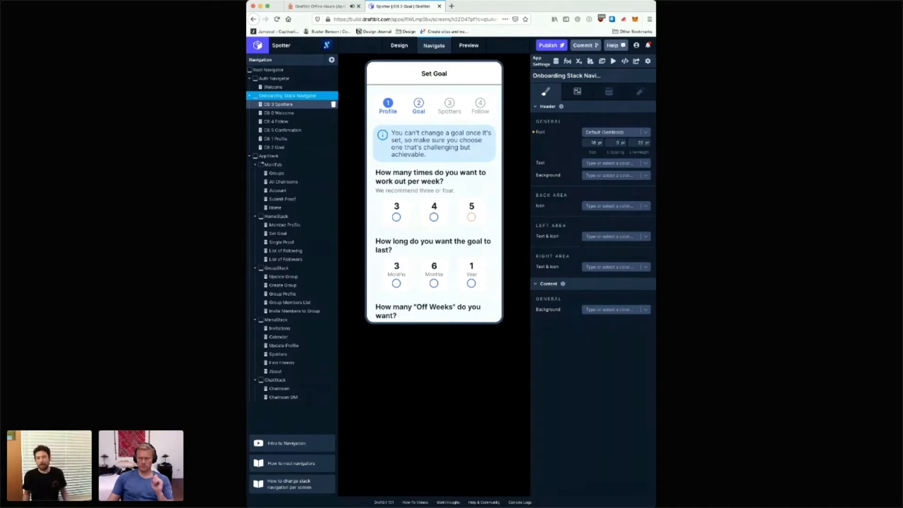
{"action": "left_click", "coordinate": [282, 105]}
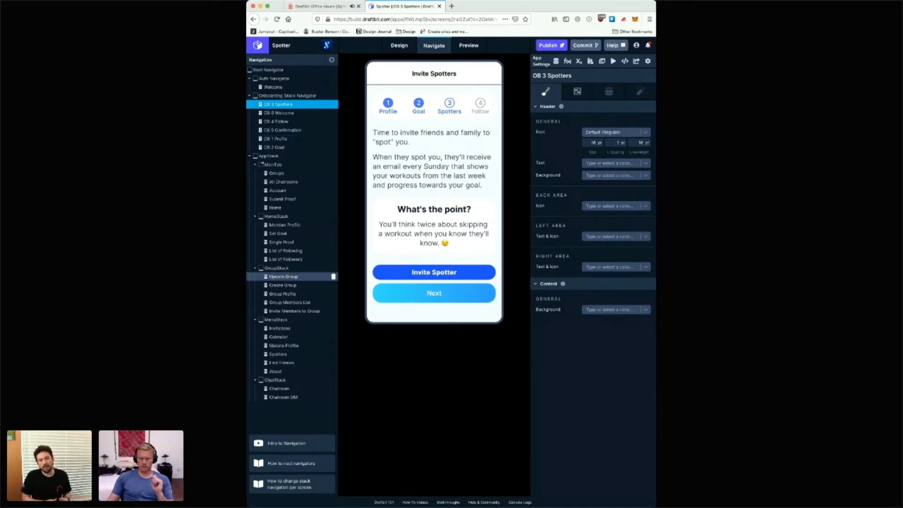
{"action": "left_click", "coordinate": [283, 277]}
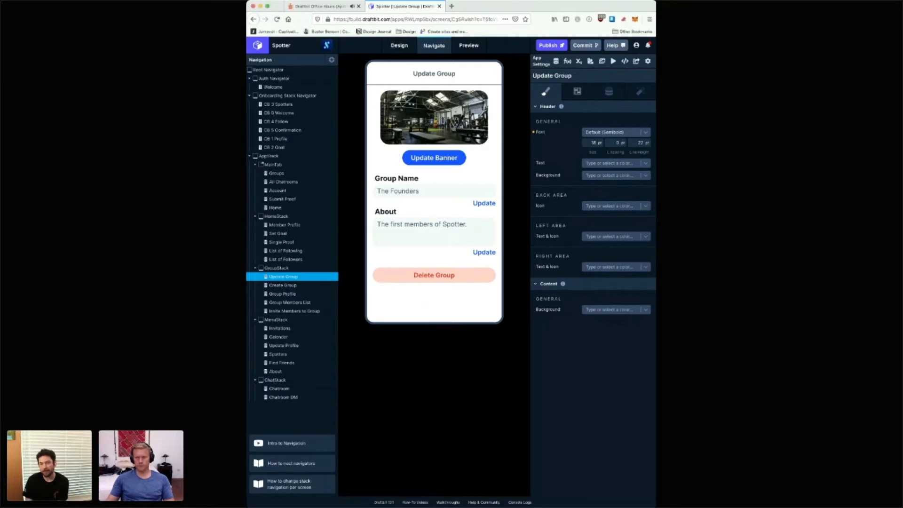
{"action": "left_click", "coordinate": [320, 6]}
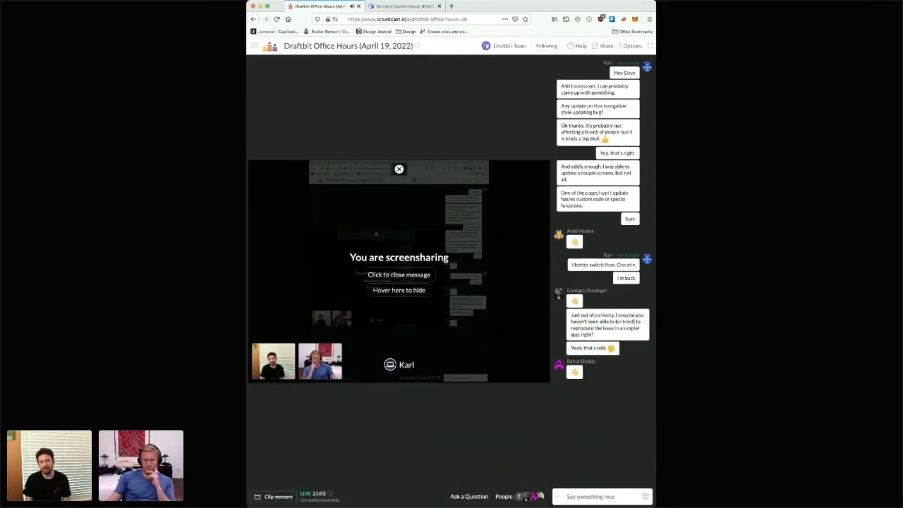
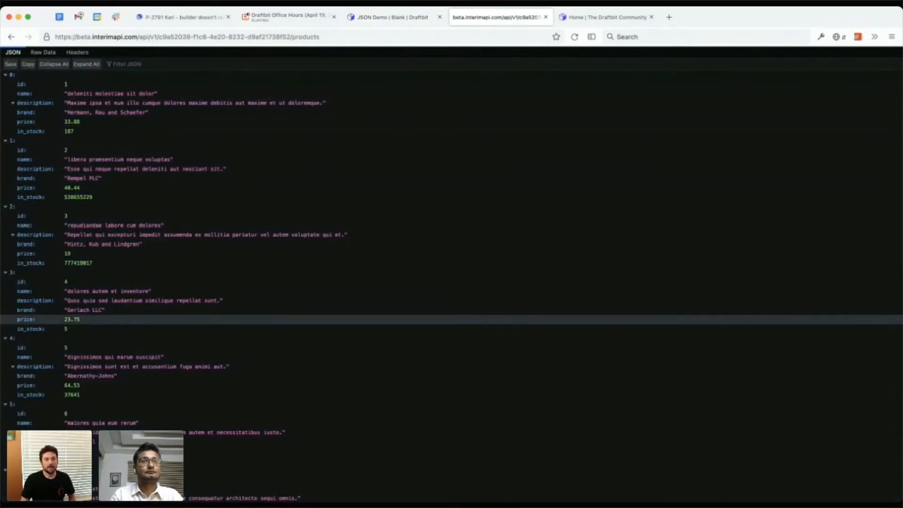
Step: Show the products API response as raw data, then switch to the JSON Demo project in Draftbit
{"action": "left_click", "coordinate": [42, 53]}
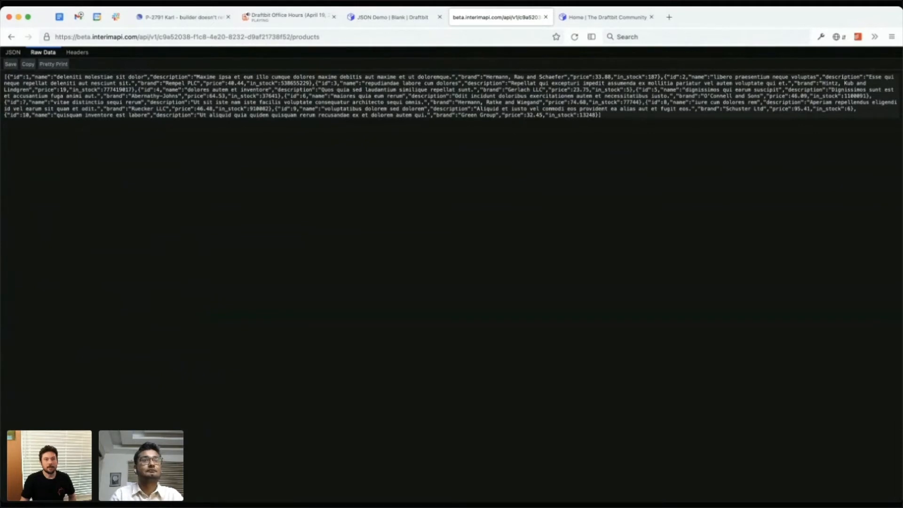
{"action": "left_click", "coordinate": [393, 18]}
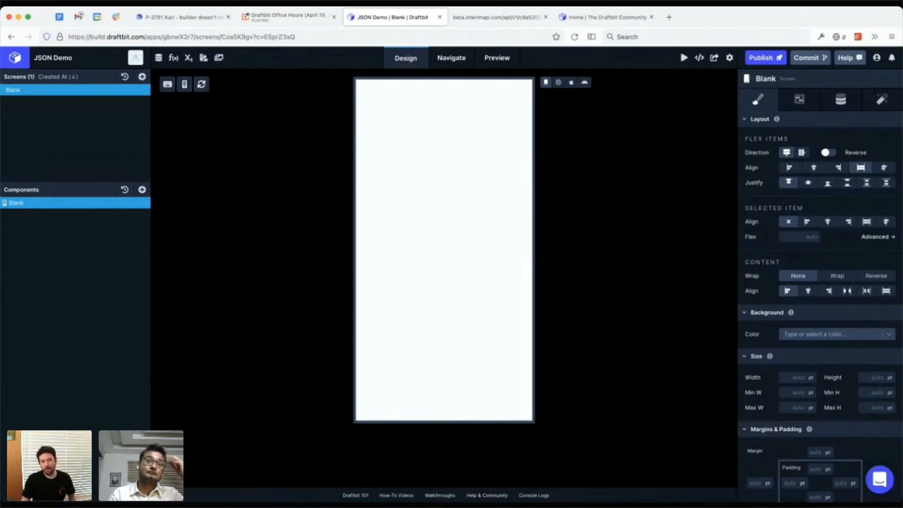
{"action": "left_click", "coordinate": [142, 189]}
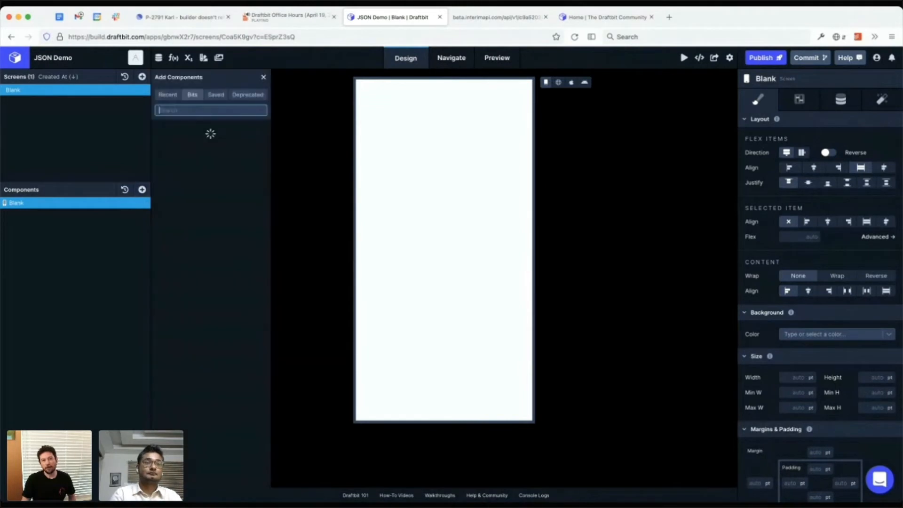
{"action": "type", "text": "fet"}
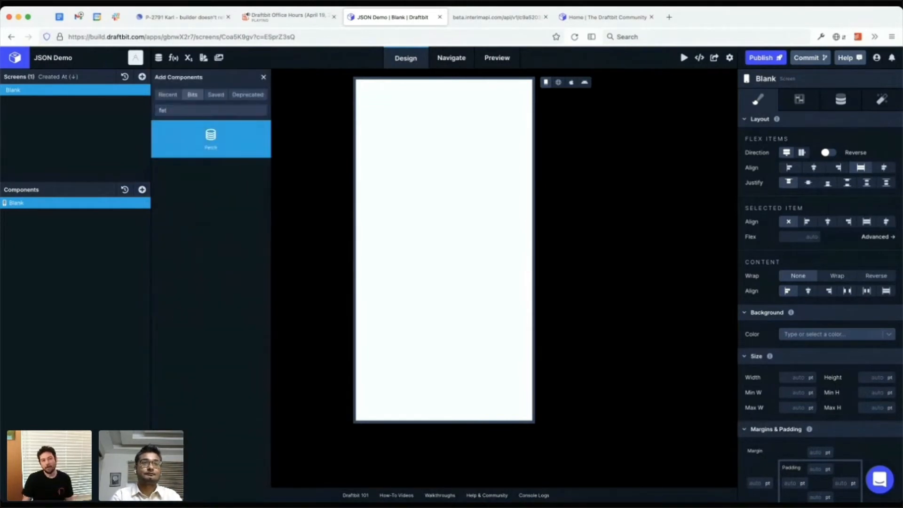
{"action": "left_click", "coordinate": [211, 138]}
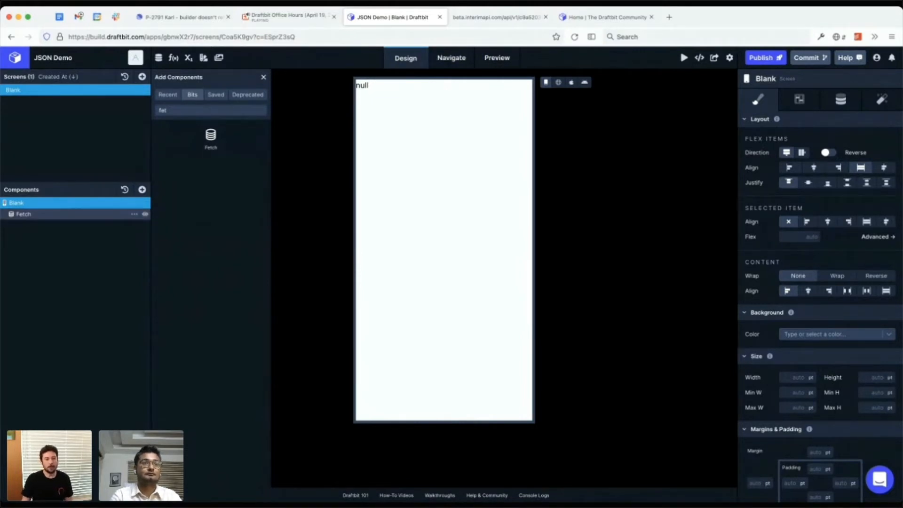
{"action": "left_click", "coordinate": [38, 214]}
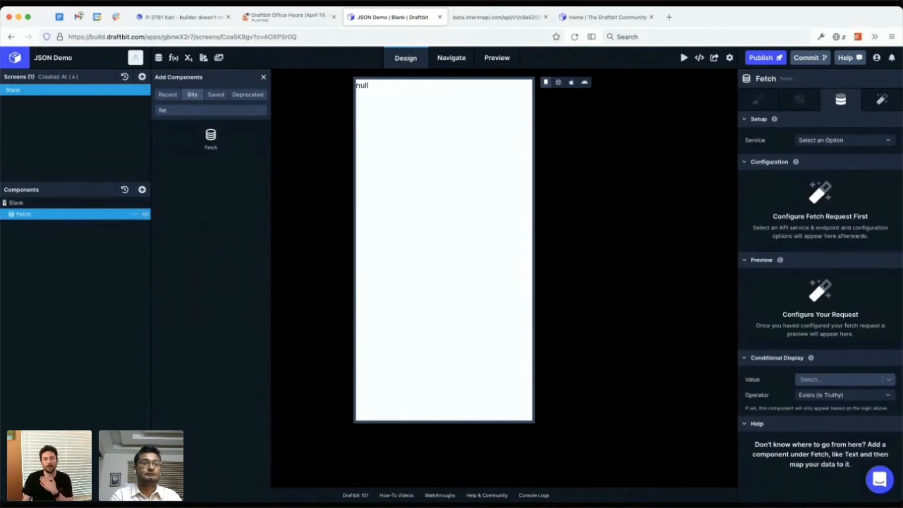
{"action": "left_click", "coordinate": [134, 214]}
{"action": "left_click", "coordinate": [146, 252]}
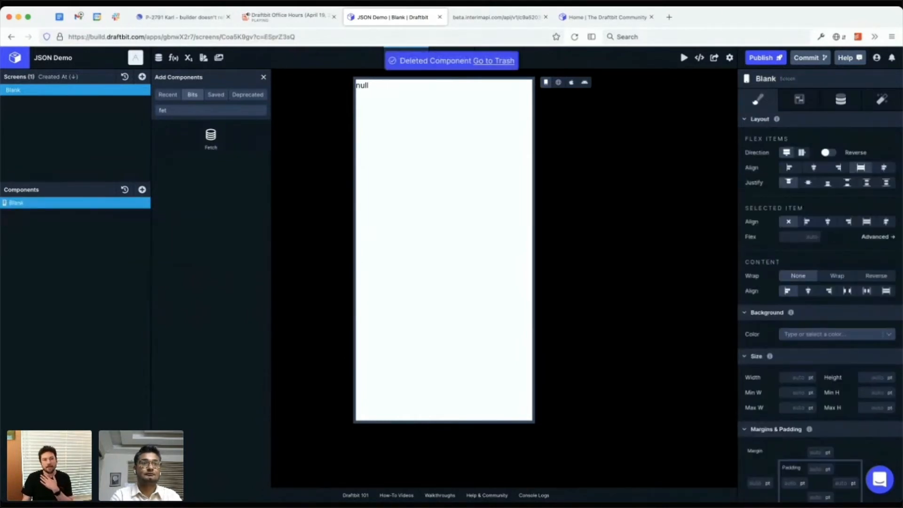
Step: Create an app variable named products with the copied raw products JSON array as its value
{"action": "left_click", "coordinate": [188, 57]}
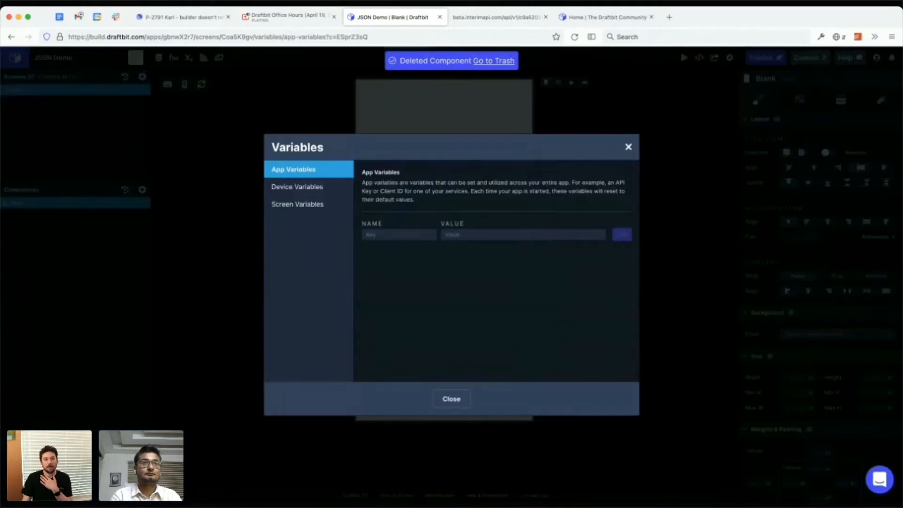
{"action": "left_click", "coordinate": [399, 235]}
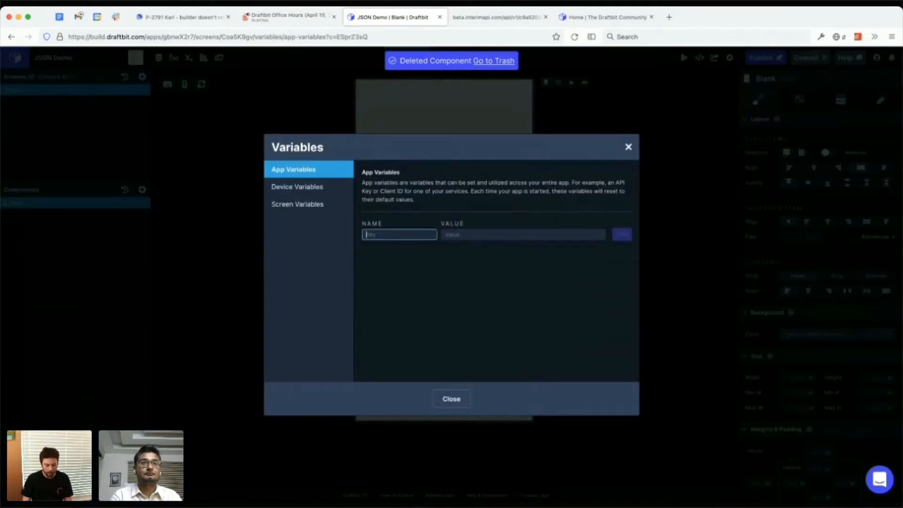
{"action": "type", "text": "products"}
{"action": "key", "text": "Tab"}
{"action": "key", "text": "super+v"}
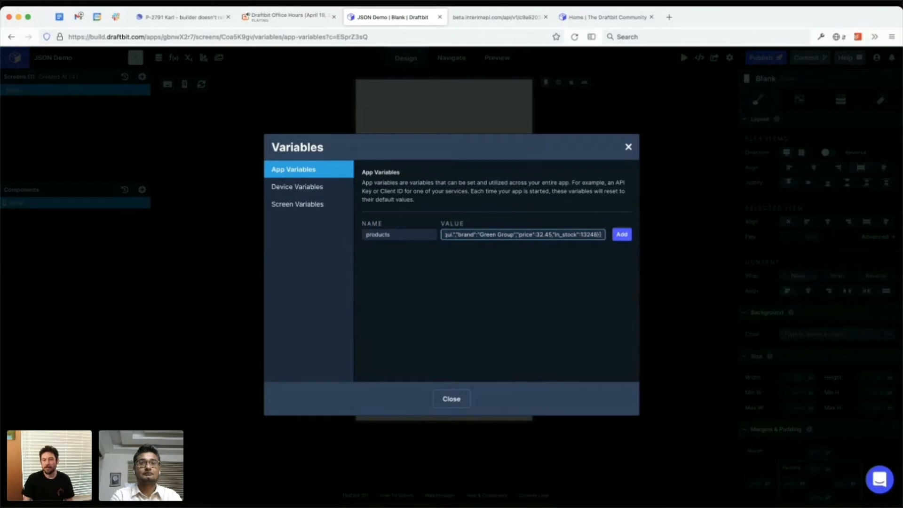
{"action": "key", "text": "Return"}
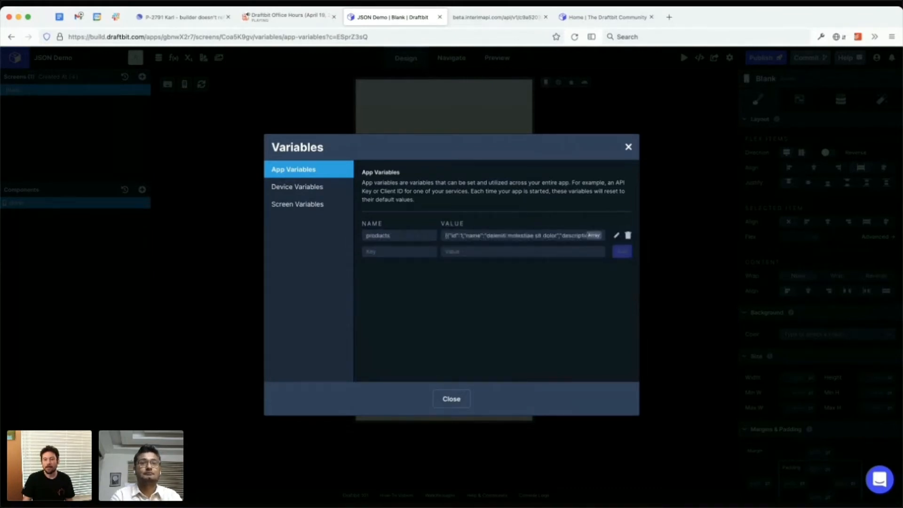
{"action": "left_click", "coordinate": [451, 399]}
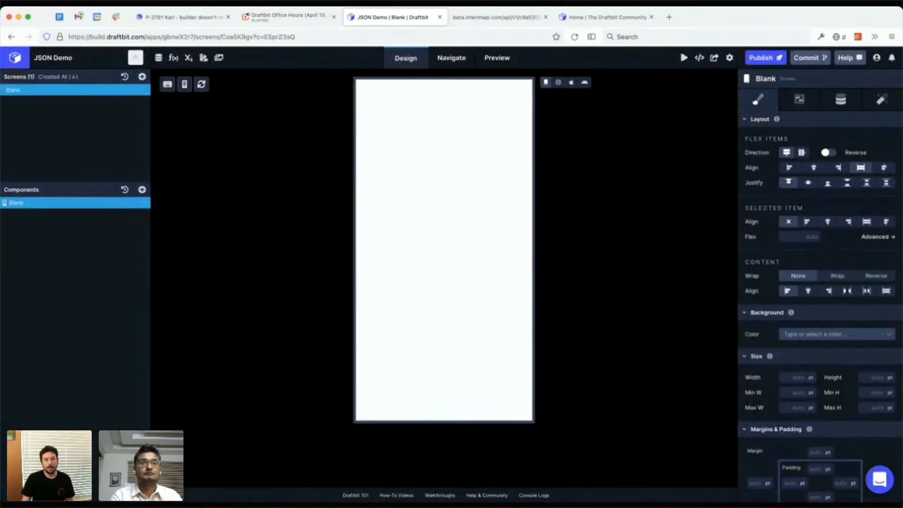
Step: Add a List component to the Blank screen and set its data source to the products variable
{"action": "left_click", "coordinate": [142, 189]}
{"action": "left_click", "coordinate": [211, 110]}
{"action": "type", "text": "k"}
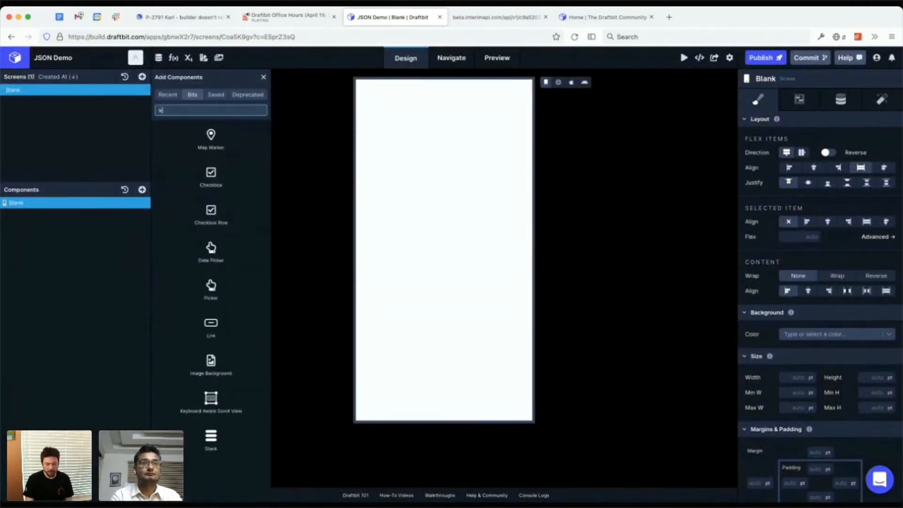
{"action": "key", "text": "BackSpace"}
{"action": "type", "text": "list"}
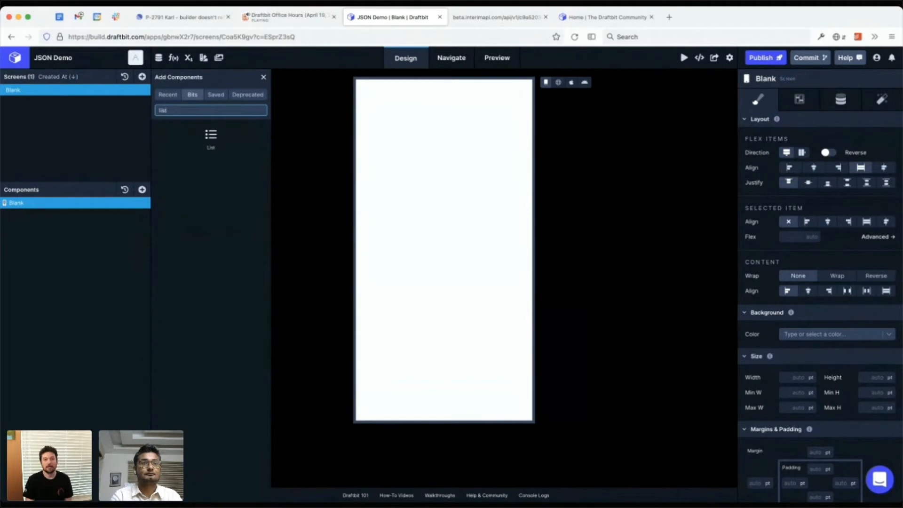
{"action": "left_click", "coordinate": [211, 137]}
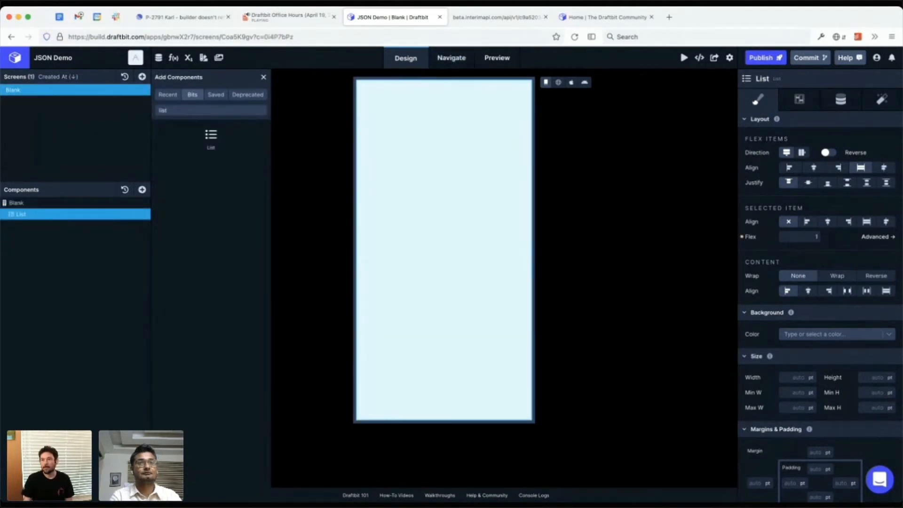
{"action": "left_click", "coordinate": [846, 137]}
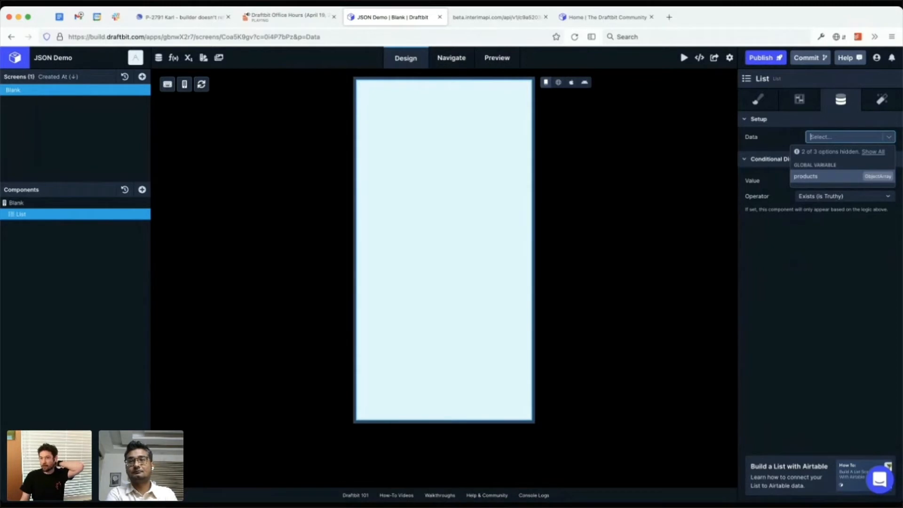
{"action": "key", "text": "Return"}
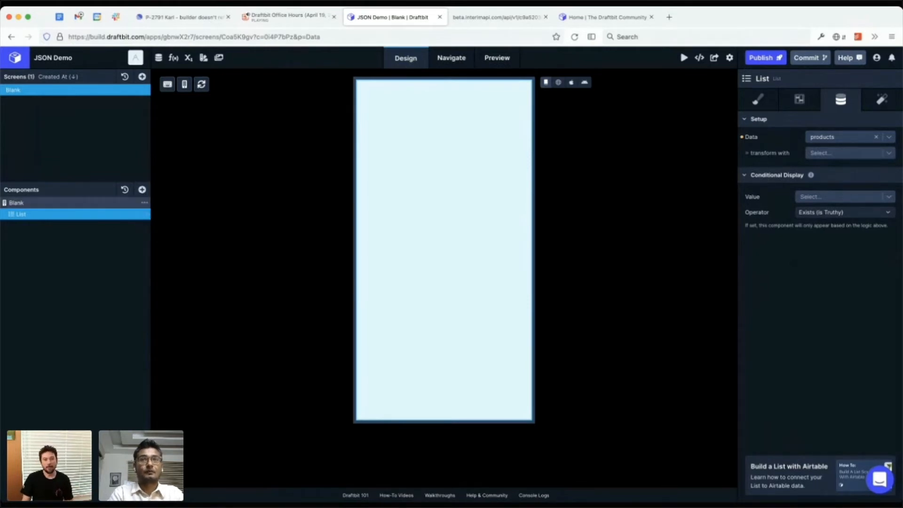
Step: Add a View with row direction inside the List and place an Image component in it
{"action": "left_click", "coordinate": [142, 190]}
{"action": "left_click", "coordinate": [181, 192]}
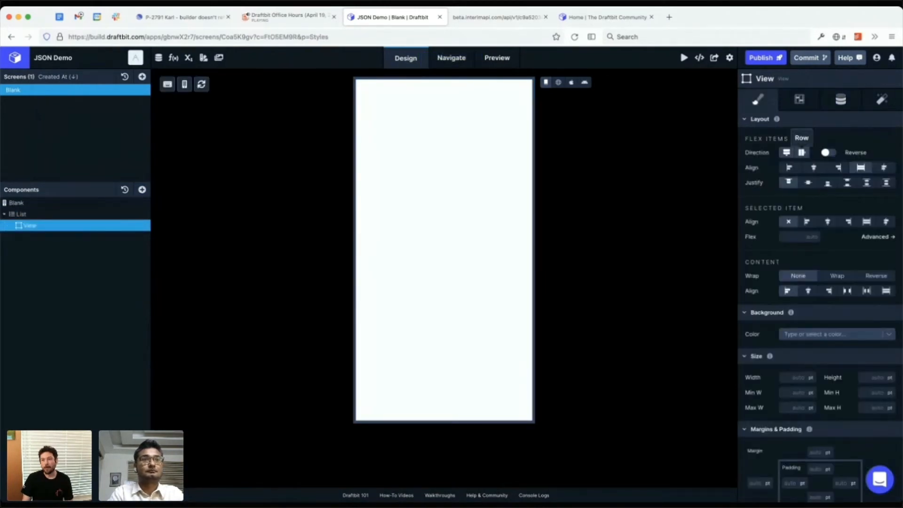
{"action": "left_click", "coordinate": [802, 152]}
{"action": "left_click", "coordinate": [142, 190]}
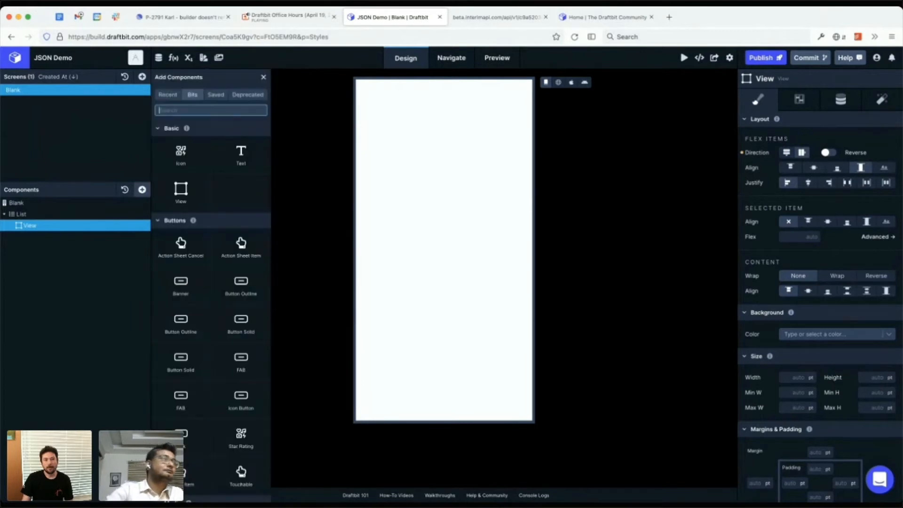
{"action": "type", "text": "ima"}
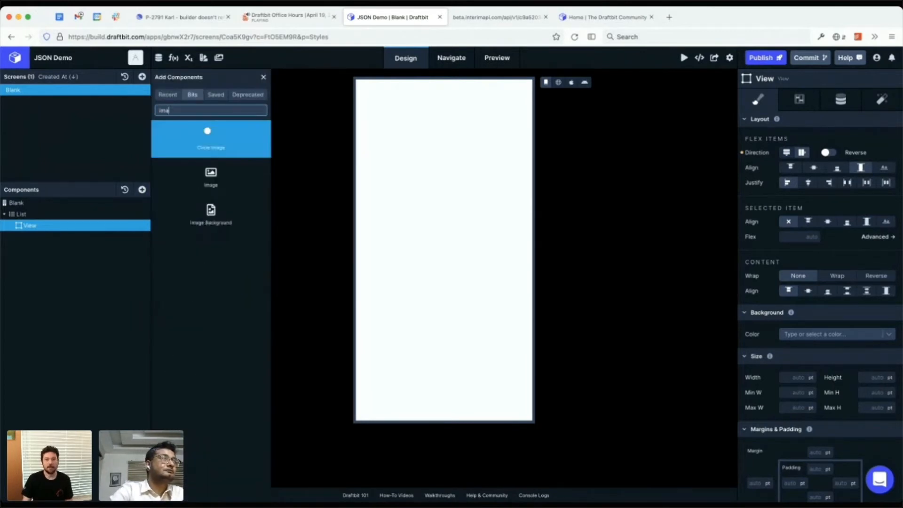
{"action": "left_click", "coordinate": [210, 176]}
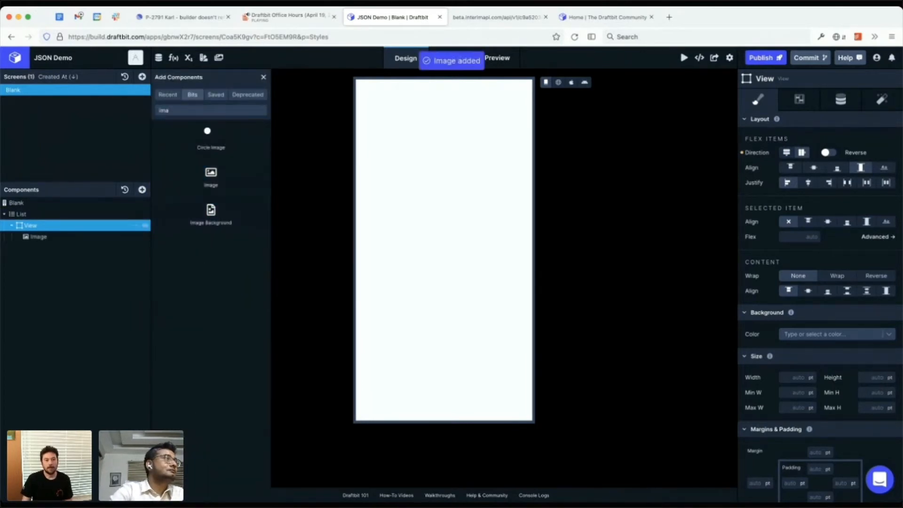
Step: Add a nested View beside the Image in the row View and place two Text components in it
{"action": "key", "text": "ctrl+a"}
{"action": "type", "text": "v"}
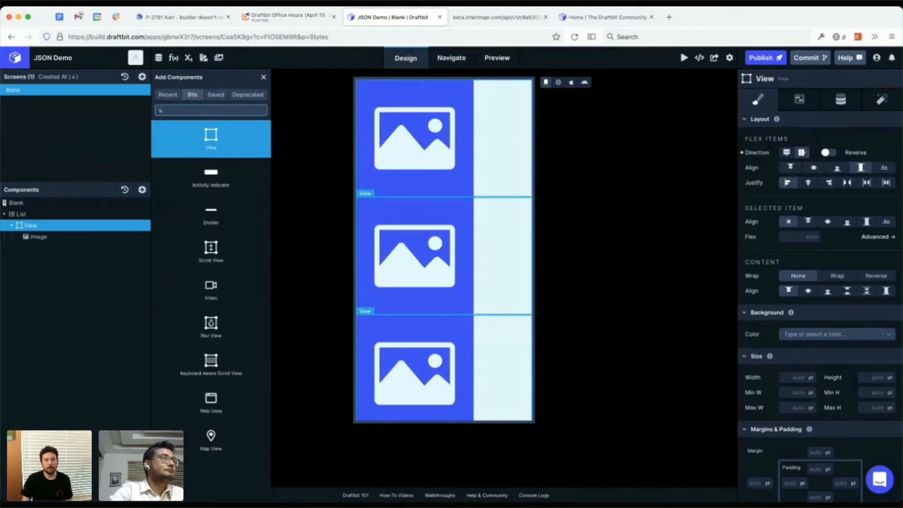
{"action": "left_click", "coordinate": [210, 136]}
{"action": "left_click", "coordinate": [38, 248]}
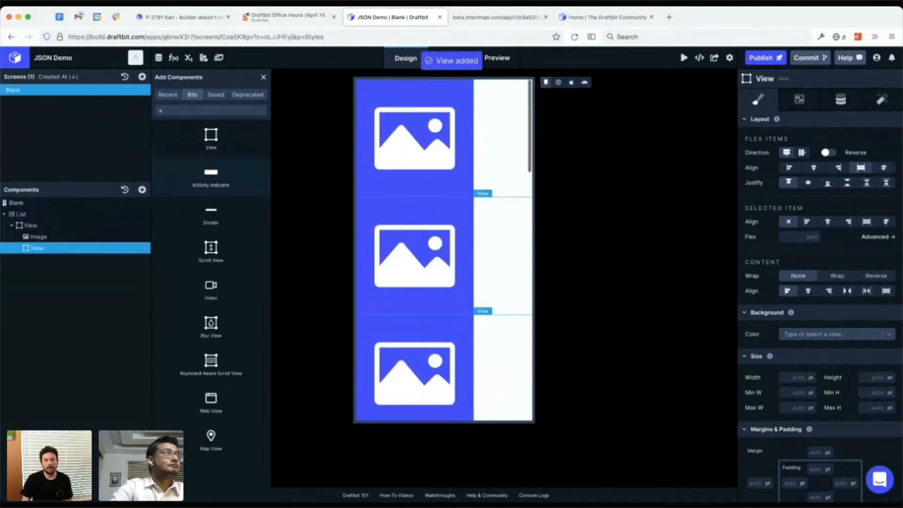
{"action": "double_click", "coordinate": [210, 110]}
{"action": "type", "text": "t"}
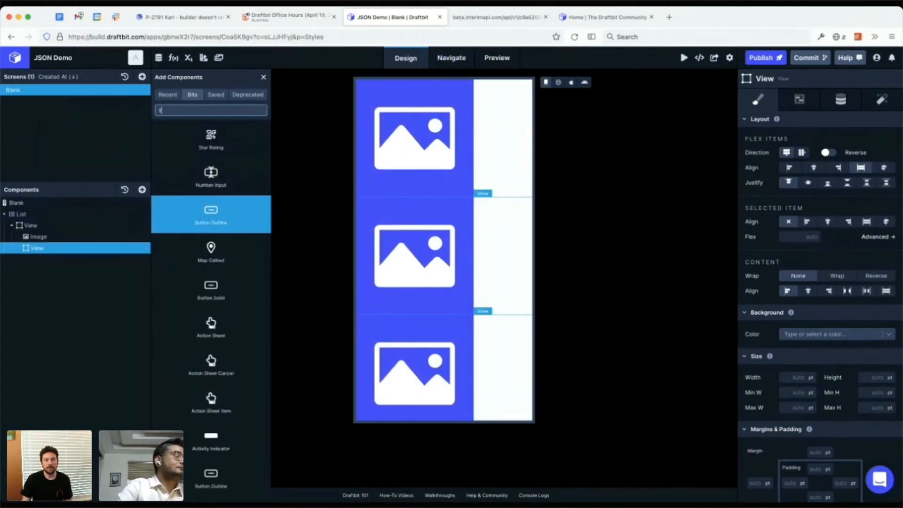
{"action": "type", "text": "ex"}
{"action": "left_click", "coordinate": [210, 215]}
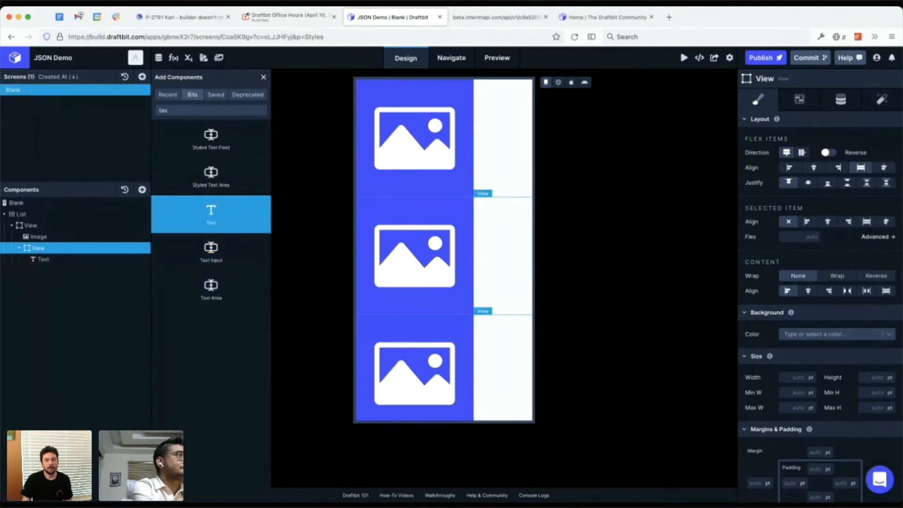
{"action": "left_click", "coordinate": [210, 214]}
{"action": "left_click", "coordinate": [44, 259]}
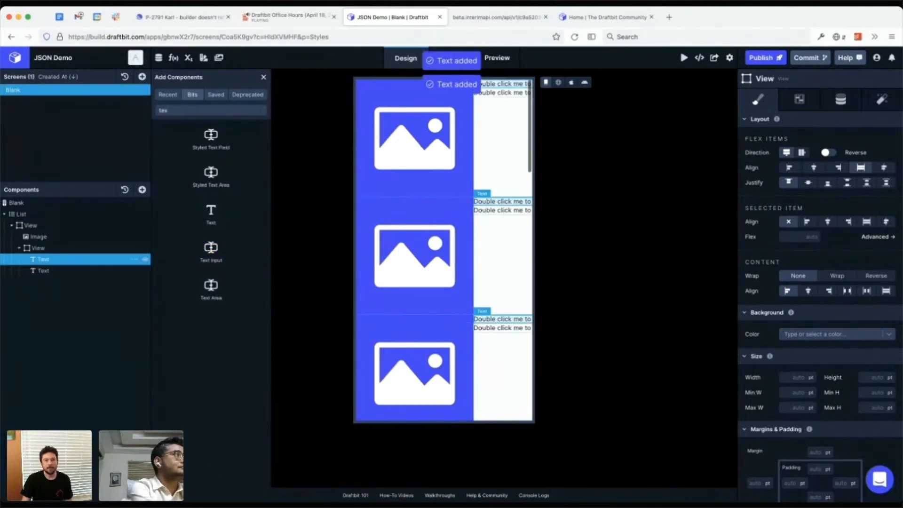
Step: Set the Image's source type to Data and its URL to {{ photo }}
{"action": "left_click", "coordinate": [38, 237]}
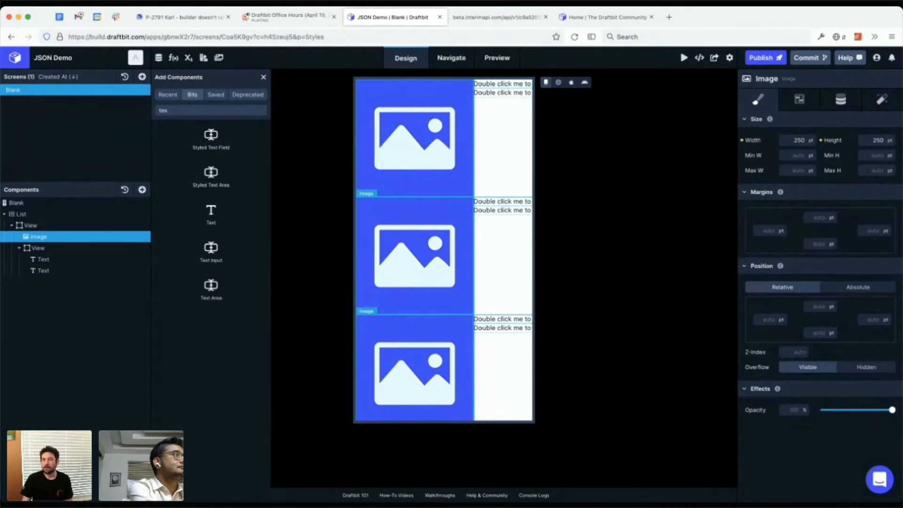
{"action": "left_click", "coordinate": [841, 99]}
{"action": "left_click", "coordinate": [847, 140]}
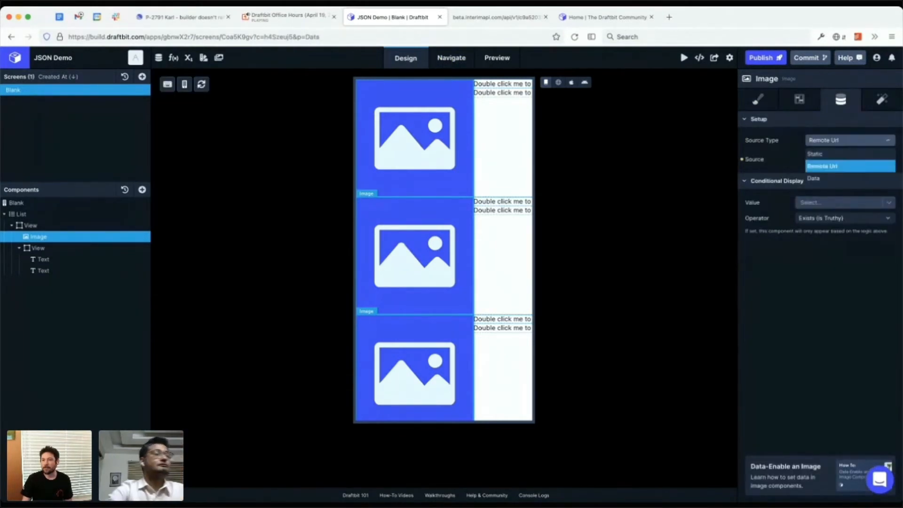
{"action": "left_click", "coordinate": [815, 178]}
{"action": "left_click", "coordinate": [820, 207]}
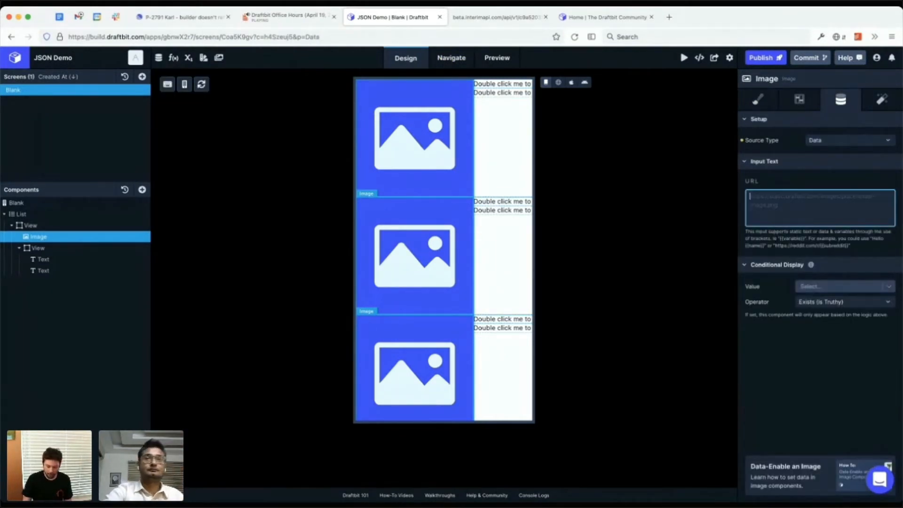
{"action": "type", "text": "{{ photo"}
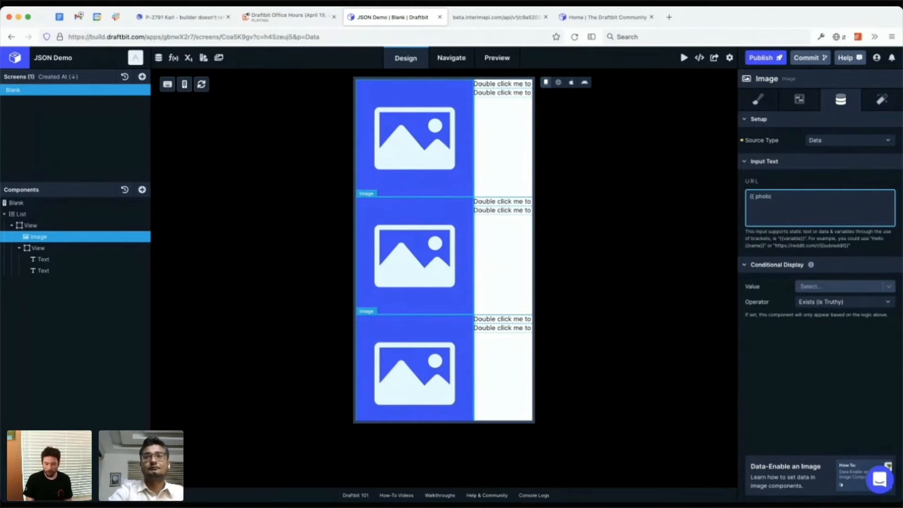
{"action": "type", "text": " }}"}
{"action": "key", "text": "Tab"}
Step: Examine the list item fields available for the Image's photo variable
{"action": "left_click", "coordinate": [846, 287]}
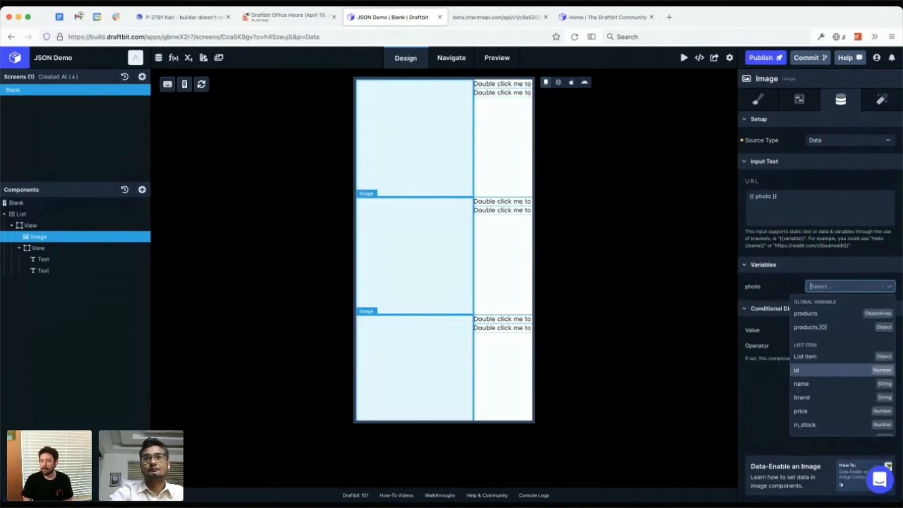
{"action": "key", "text": "Down"}
{"action": "key", "text": "Down"}
{"action": "key", "text": "Down"}
{"action": "key", "text": "Down"}
{"action": "key", "text": "Down"}
{"action": "key", "text": "Down"}
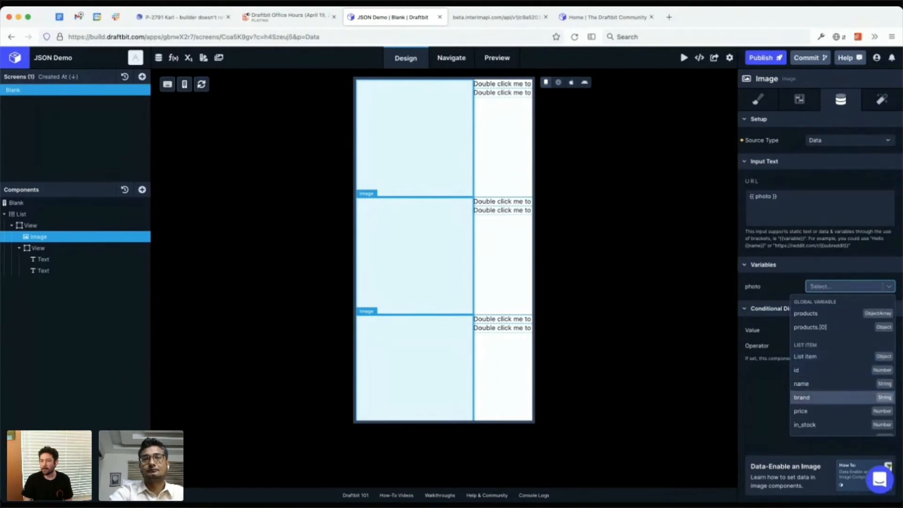
{"action": "key", "text": "Down"}
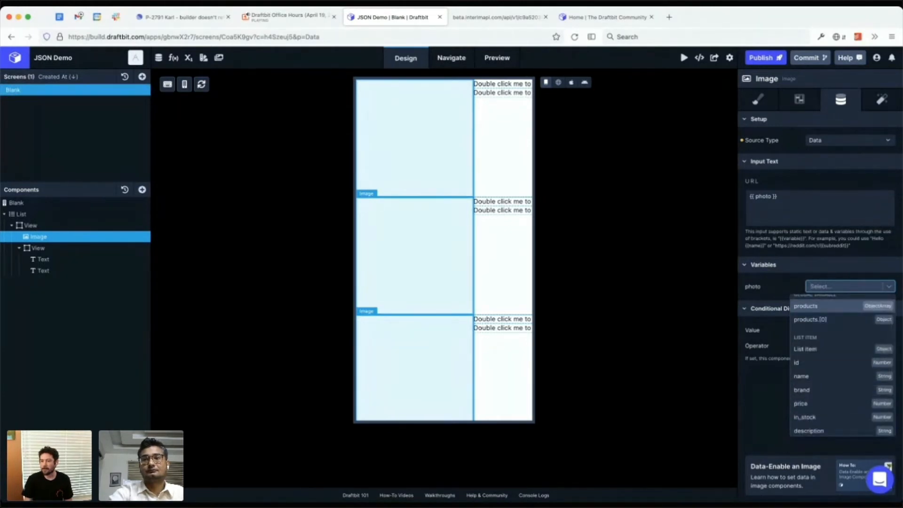
{"action": "key", "text": "Down"}
{"action": "key", "text": "Down"}
{"action": "key", "text": "Down"}
{"action": "key", "text": "Down"}
{"action": "key", "text": "Down"}
{"action": "key", "text": "Down"}
{"action": "key", "text": "Down"}
{"action": "key", "text": "Down"}
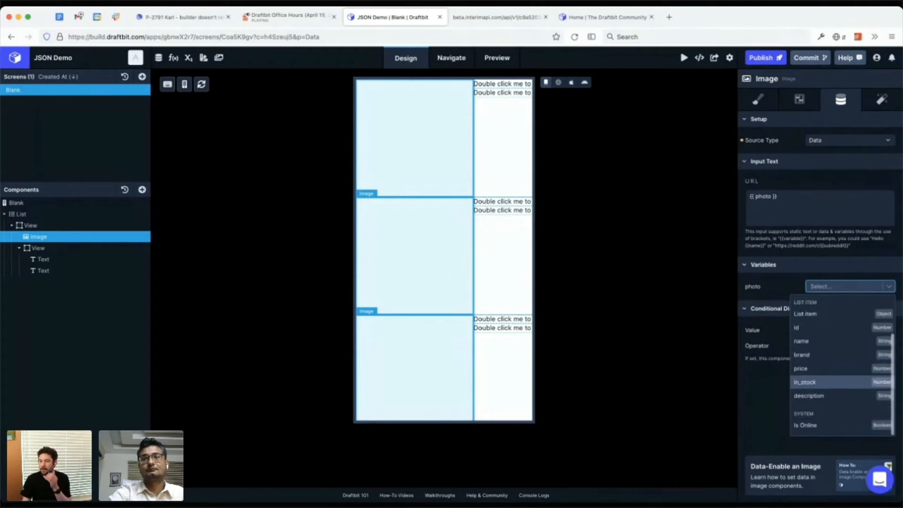
{"action": "key", "text": "Up"}
{"action": "key", "text": "Up"}
{"action": "key", "text": "Up"}
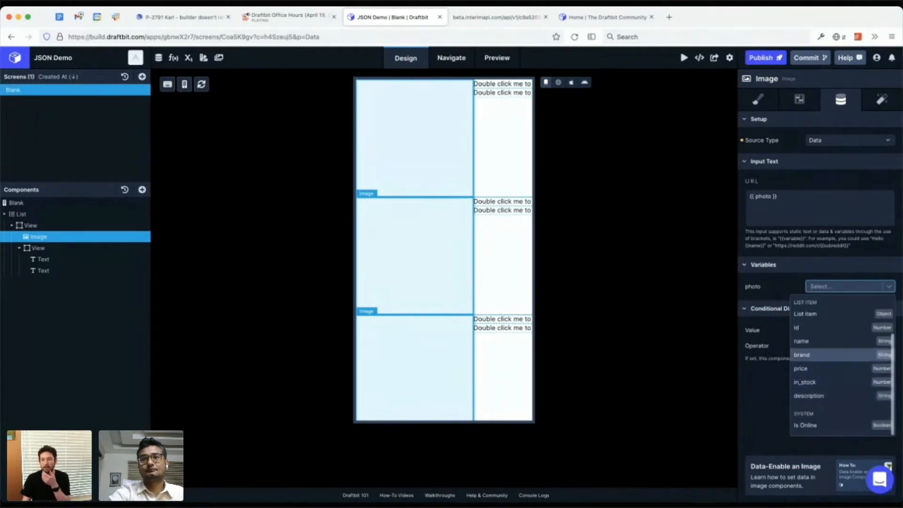
{"action": "key", "text": "Escape"}
Step: Set the first Text in the nested View to {{ name }} and bind its variable to the list item's name field
{"action": "left_click", "coordinate": [49, 260]}
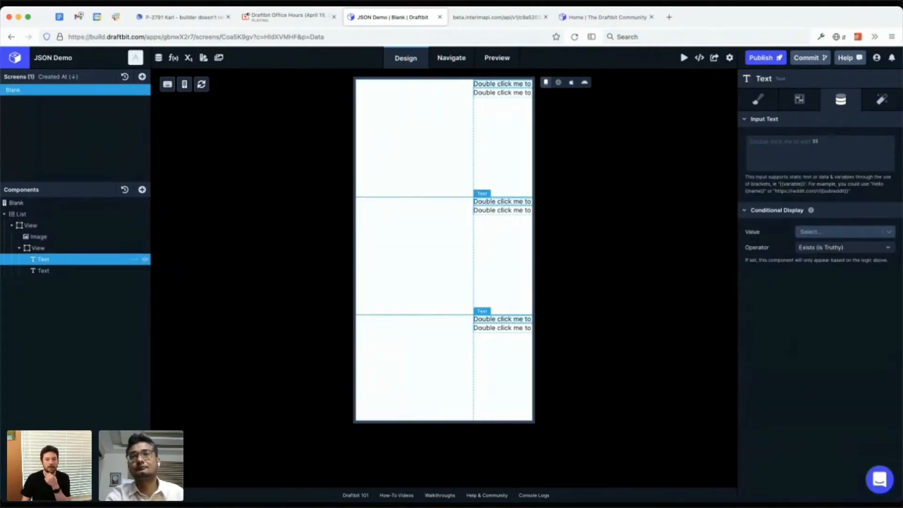
{"action": "left_click", "coordinate": [820, 153]}
{"action": "type", "text": "{{ m"}
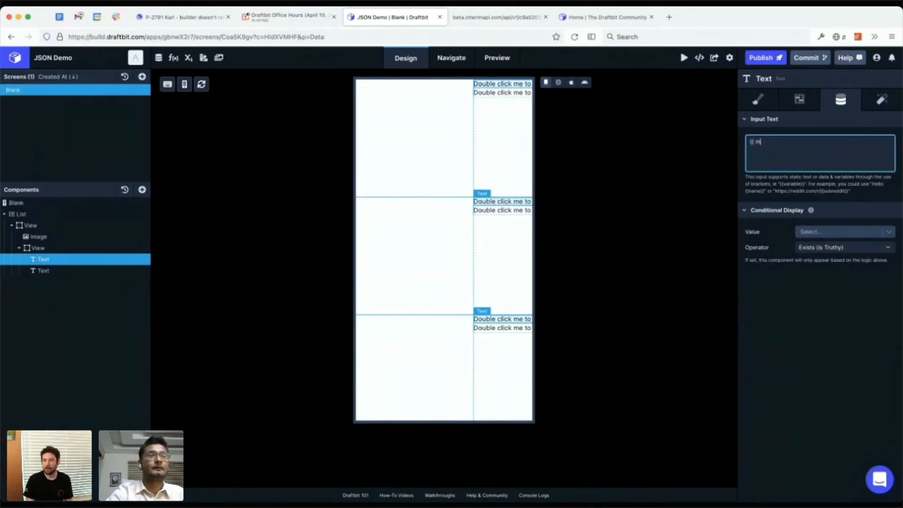
{"action": "key", "text": "BackSpace"}
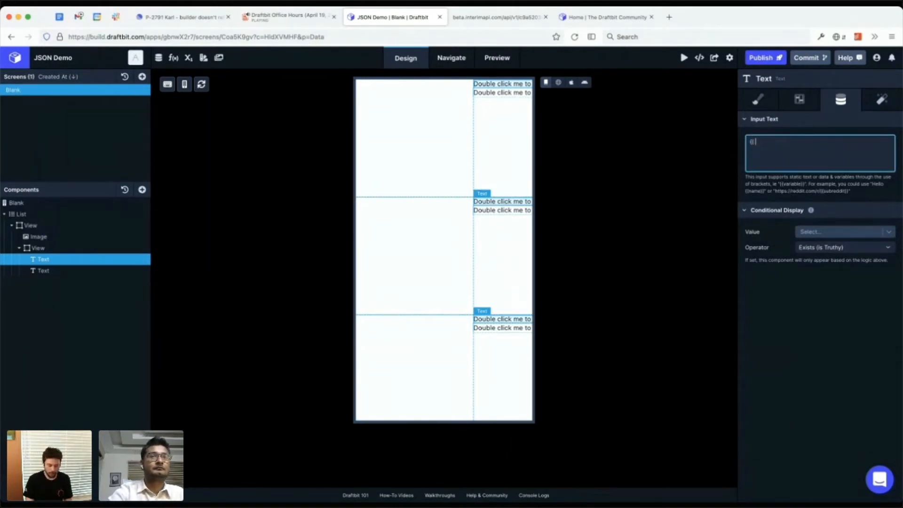
{"action": "type", "text": "name }}"}
{"action": "key", "text": "Tab"}
{"action": "key", "text": "shift+Tab"}
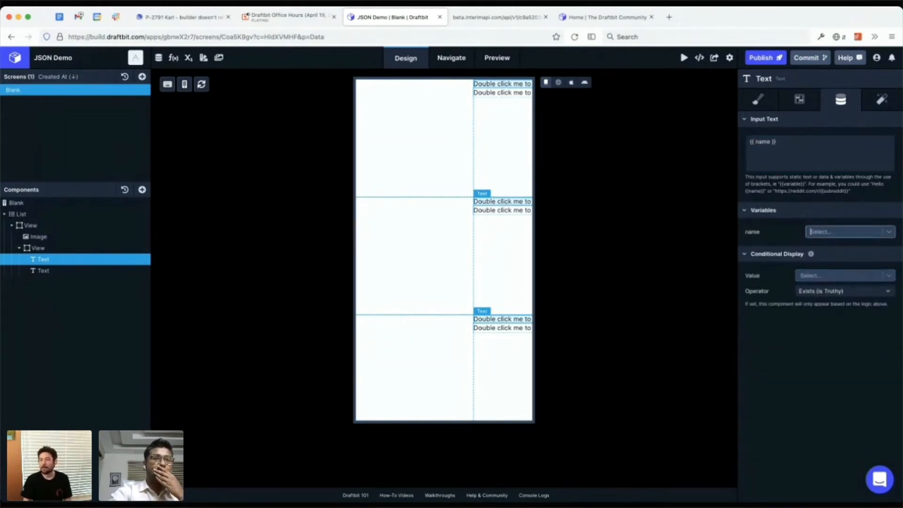
{"action": "key", "text": "Down"}
{"action": "key", "text": "Down"}
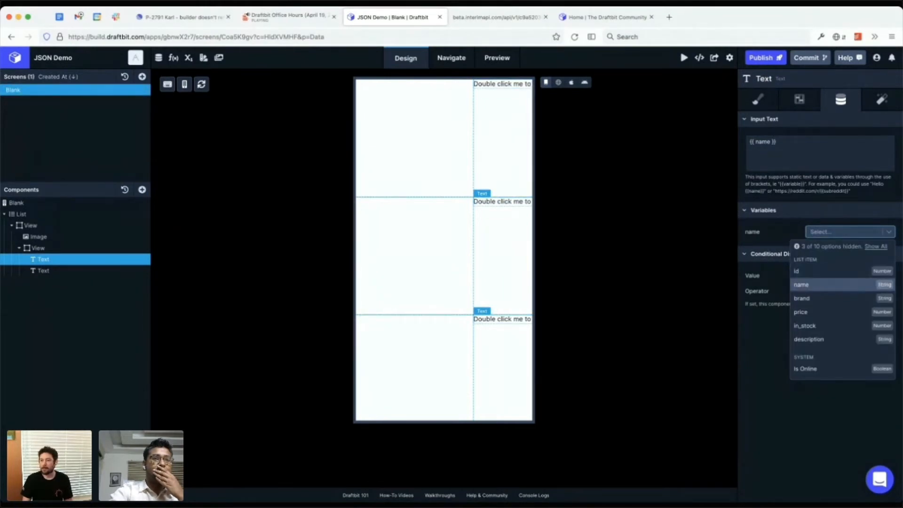
{"action": "key", "text": "Return"}
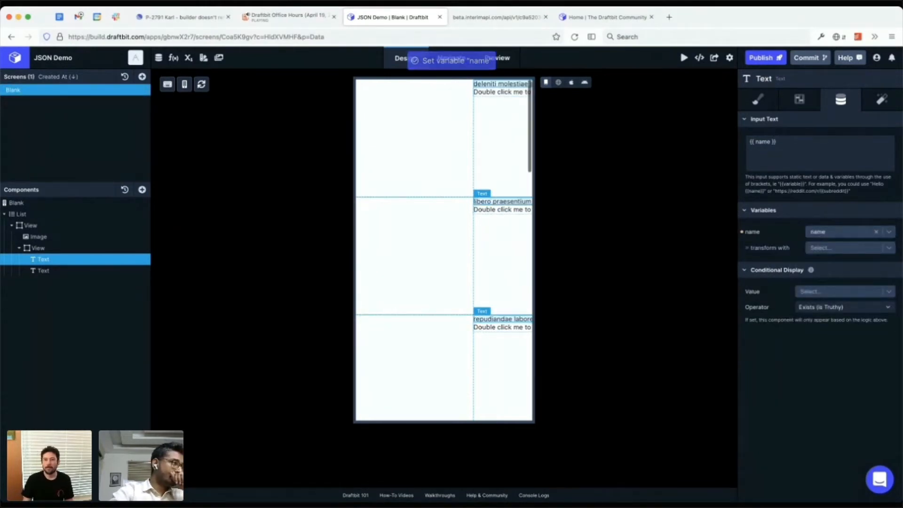
Step: Delete the Image component from the row View
{"action": "left_click", "coordinate": [39, 236]}
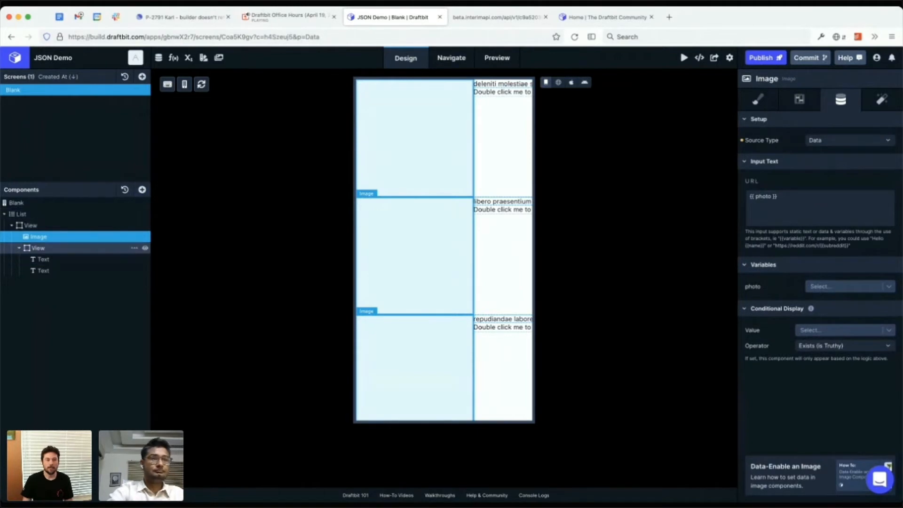
{"action": "left_click", "coordinate": [135, 237]}
{"action": "left_click", "coordinate": [151, 274]}
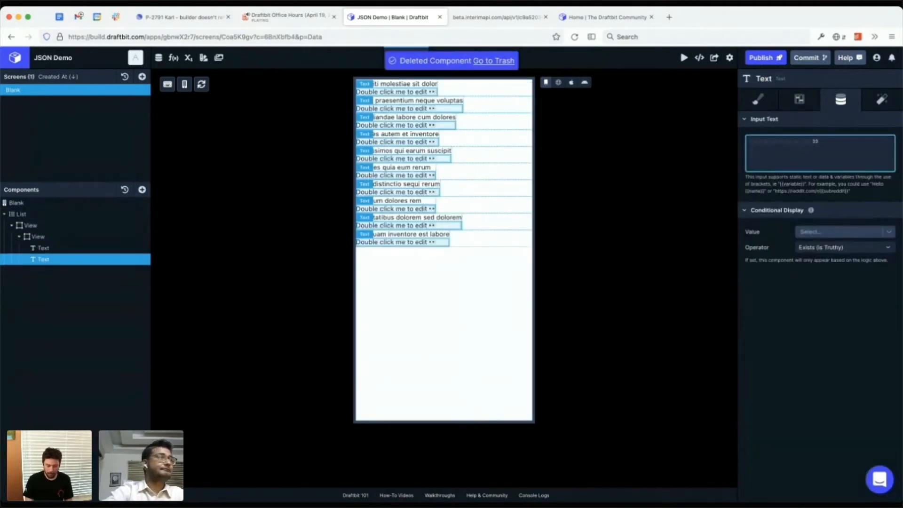
Step: Set the second Text in the nested View to ${{ price }} and bind its variable to the list item's price field
{"action": "type", "text": "{{ d"}
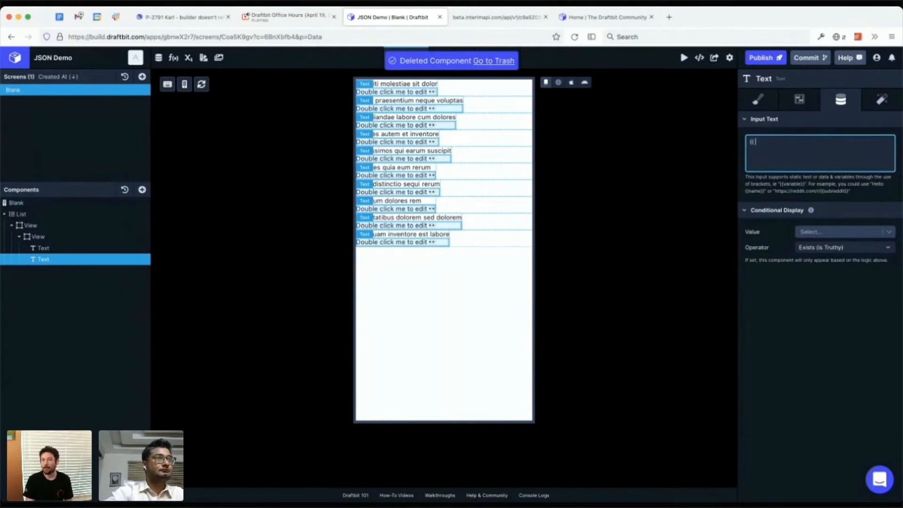
{"action": "key", "text": "BackSpace"}
{"action": "key", "text": "BackSpace"}
{"action": "type", "text": "${{"}
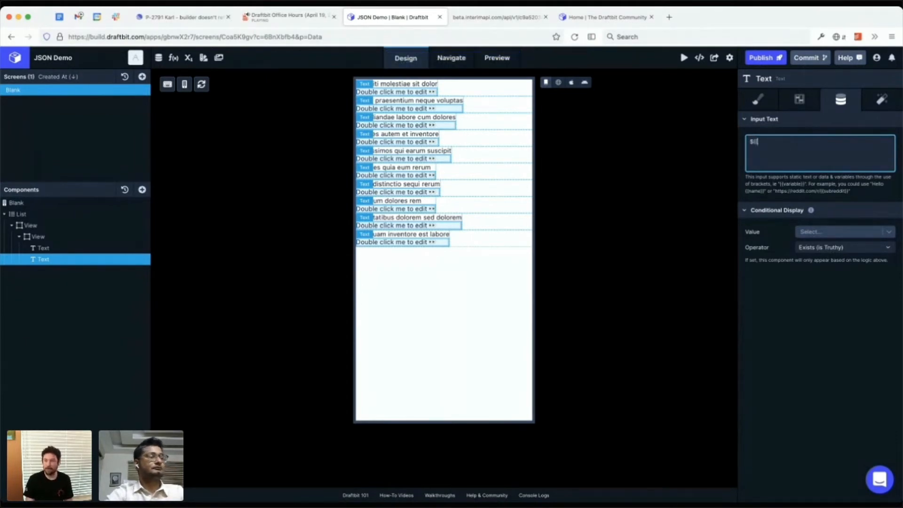
{"action": "type", "text": " price }}"}
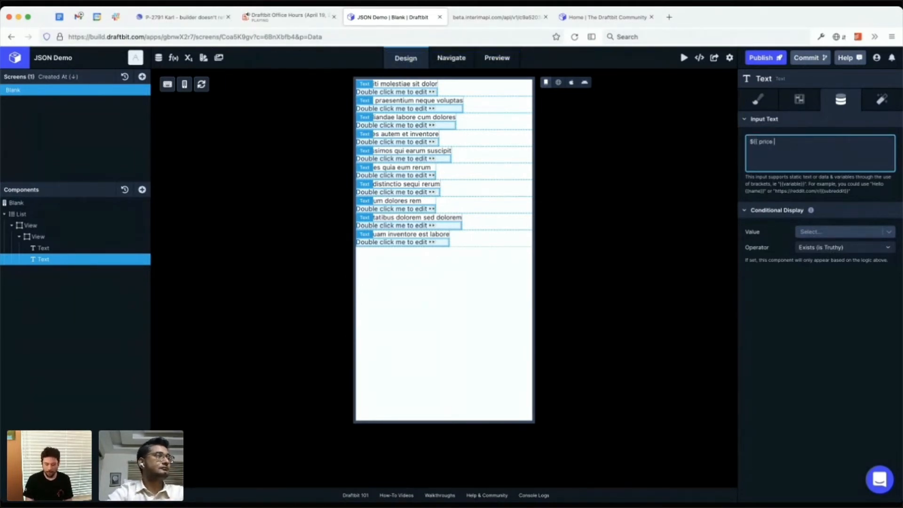
{"action": "key", "text": "Tab"}
{"action": "key", "text": "shift+Tab"}
{"action": "key", "text": "Down"}
{"action": "key", "text": "Down"}
{"action": "key", "text": "Down"}
{"action": "key", "text": "Down"}
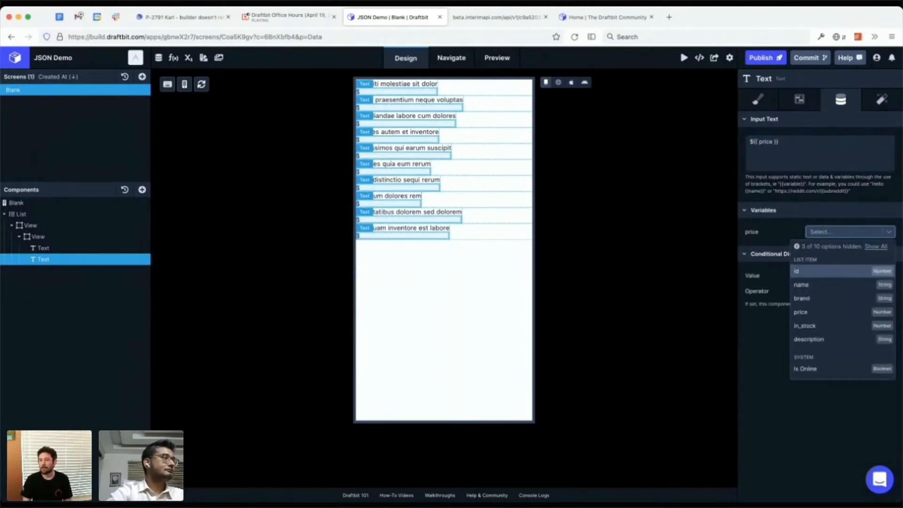
{"action": "key", "text": "Return"}
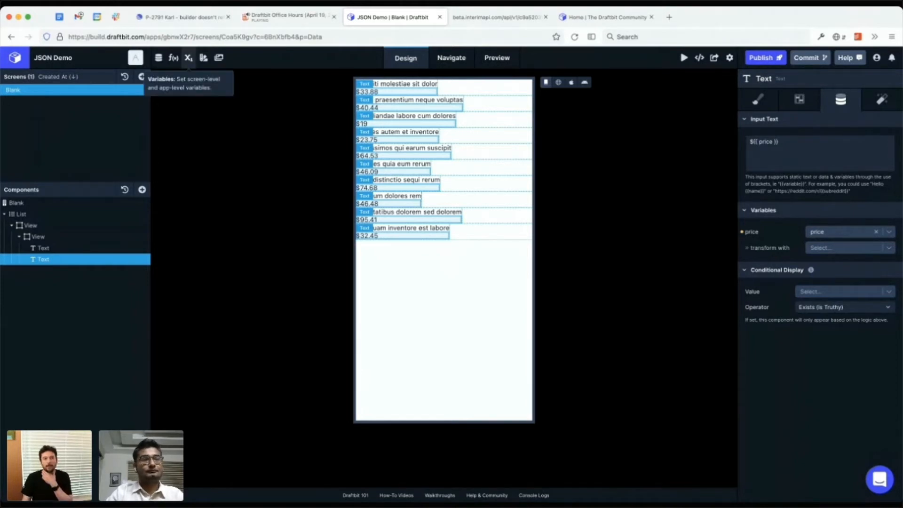
Step: Add an app variable named cart with the value [{}]
{"action": "left_click", "coordinate": [188, 57]}
{"action": "left_click", "coordinate": [399, 251]}
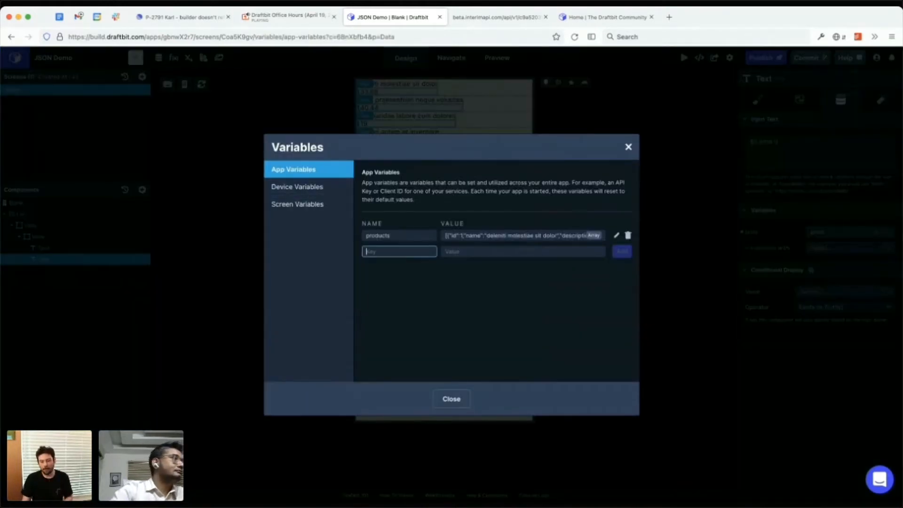
{"action": "type", "text": "cart"}
{"action": "key", "text": "Tab"}
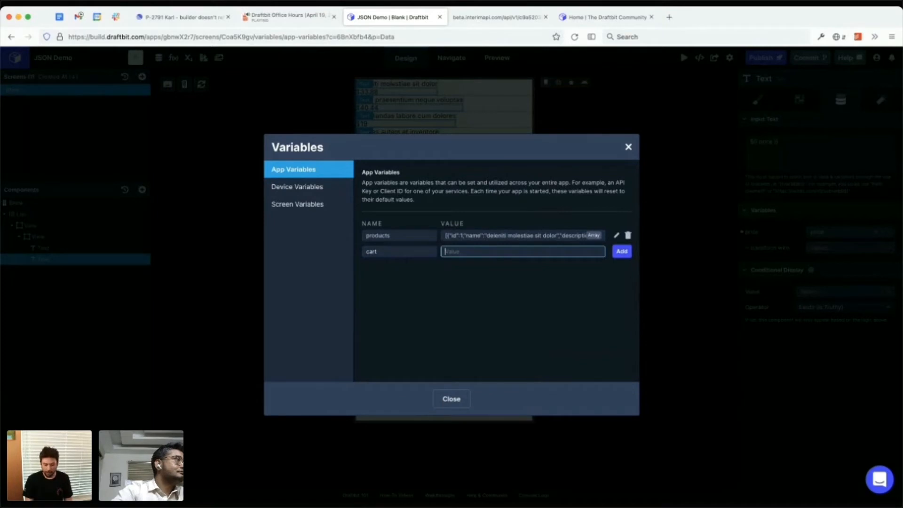
{"action": "type", "text": "[{}]"}
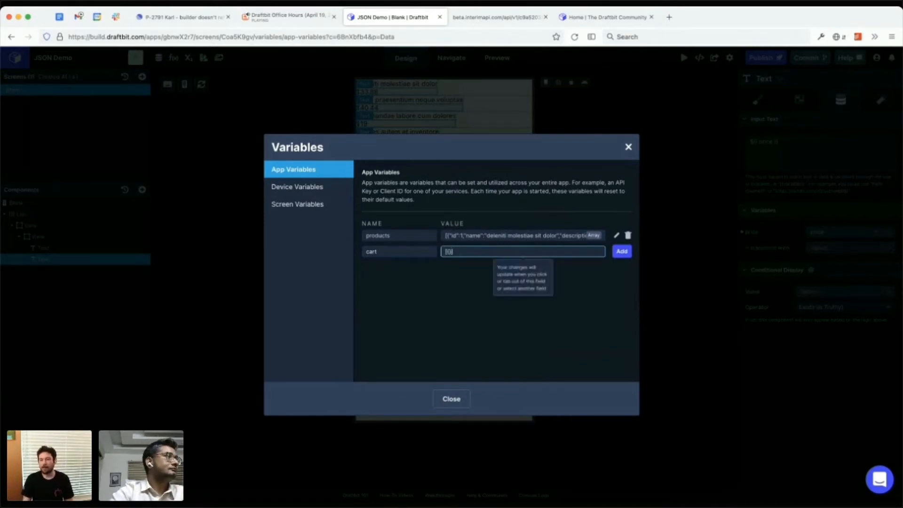
{"action": "key", "text": "Return"}
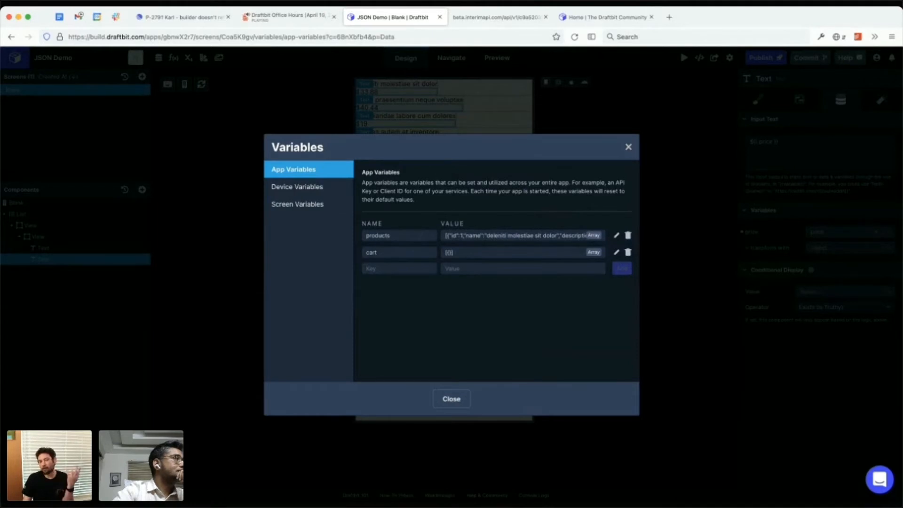
{"action": "left_click", "coordinate": [451, 399]}
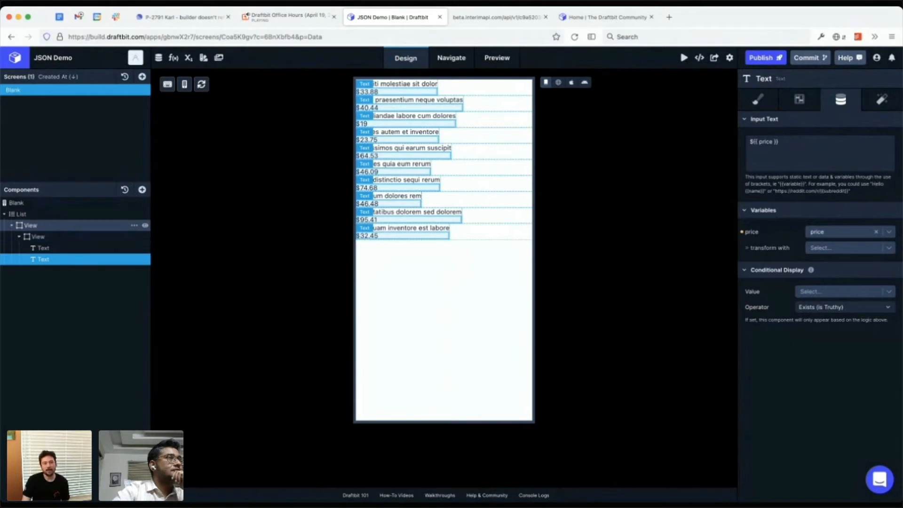
Step: Review the device variables' description and their name and default value fields
{"action": "left_click", "coordinate": [188, 57]}
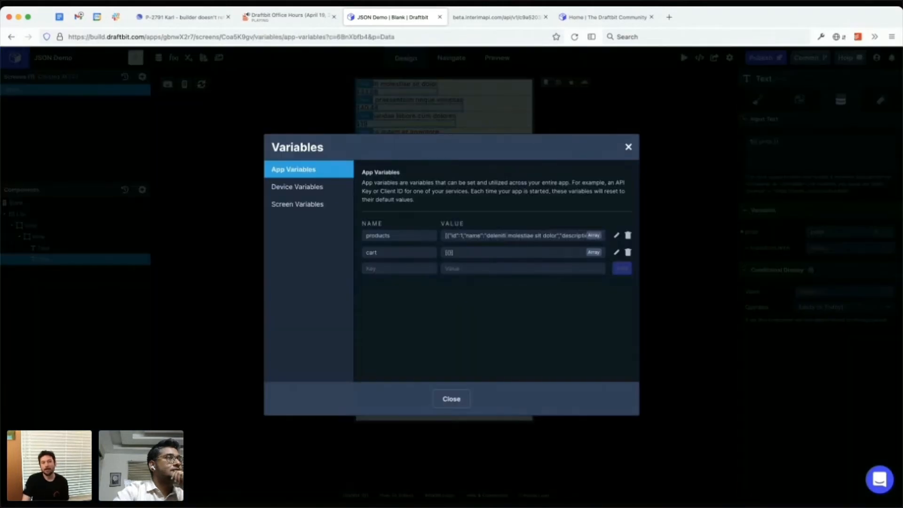
{"action": "left_click", "coordinate": [297, 187]}
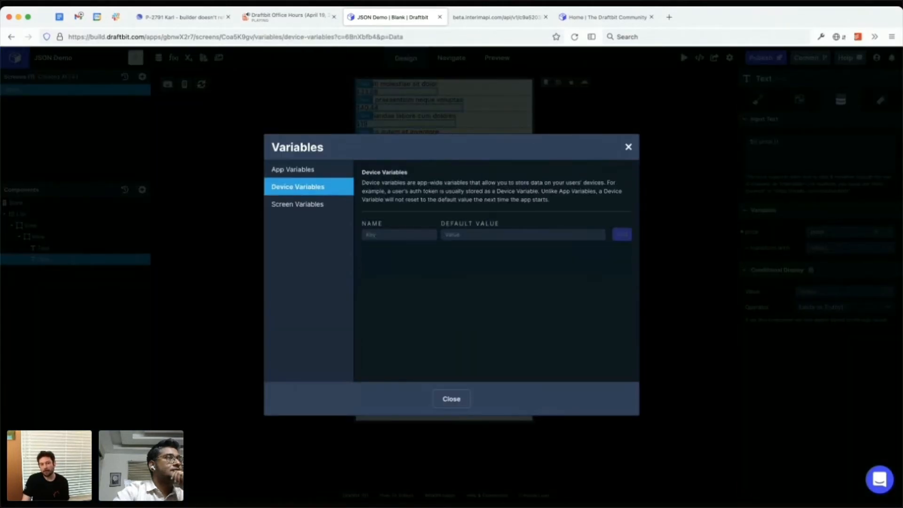
{"action": "left_click", "coordinate": [399, 234]}
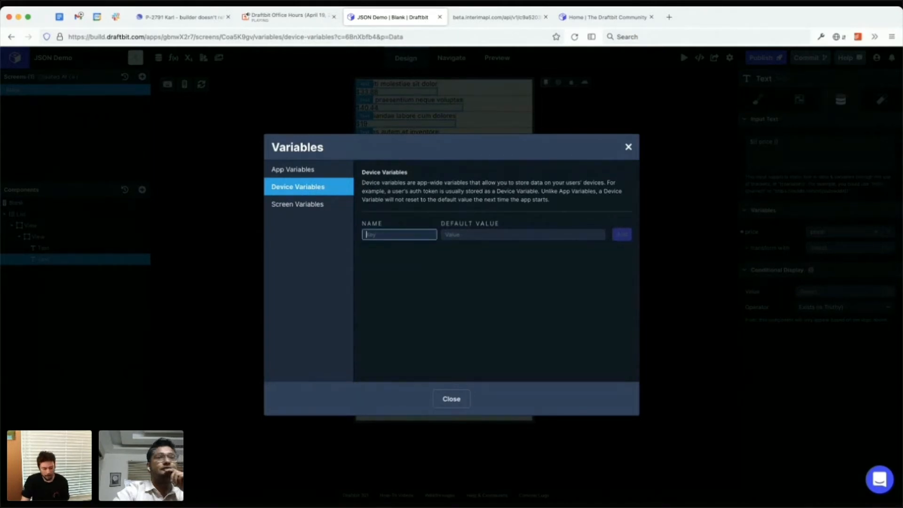
{"action": "type", "text": "c"}
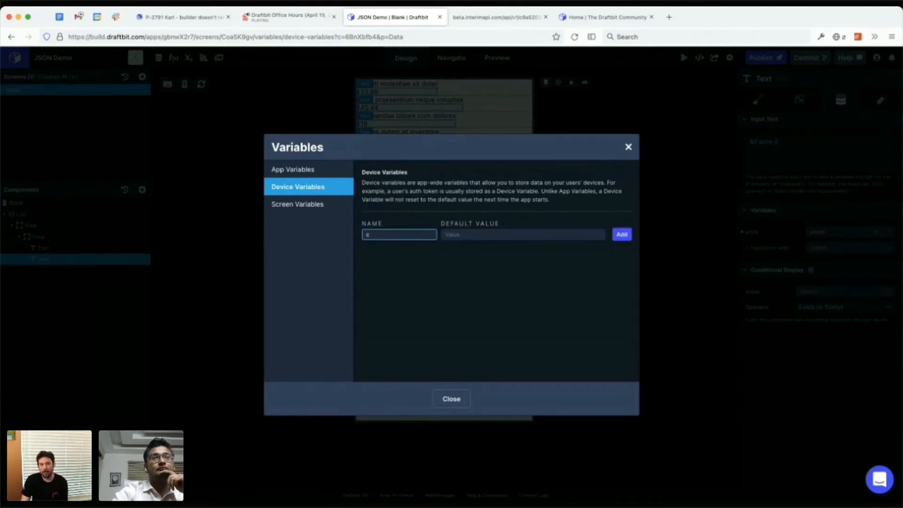
{"action": "key", "text": "BackSpace"}
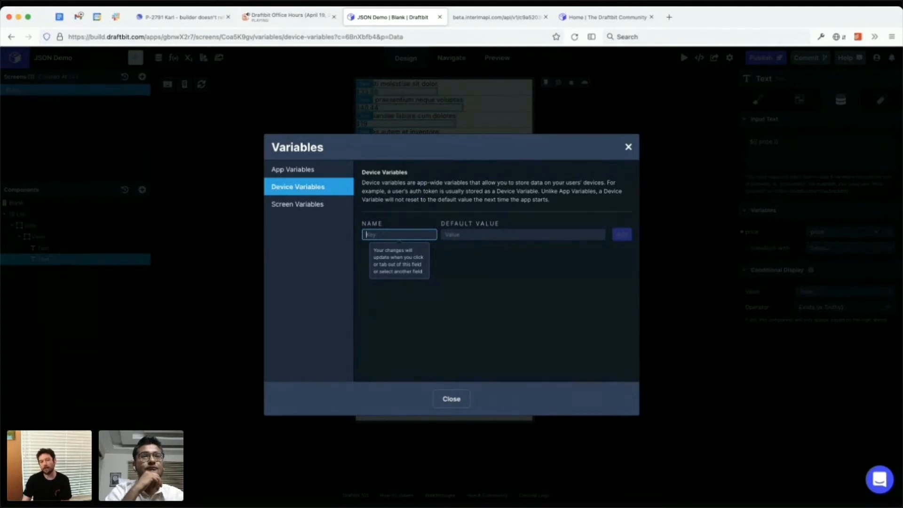
{"action": "key", "text": "Escape"}
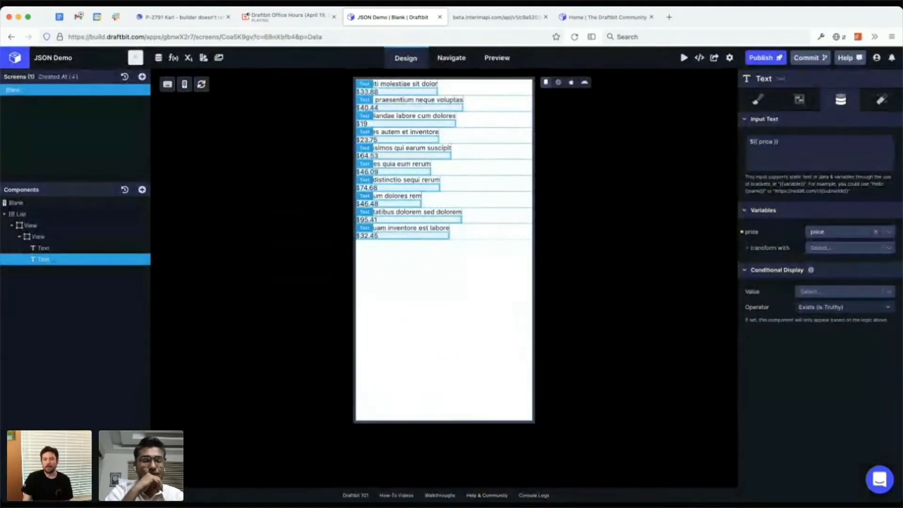
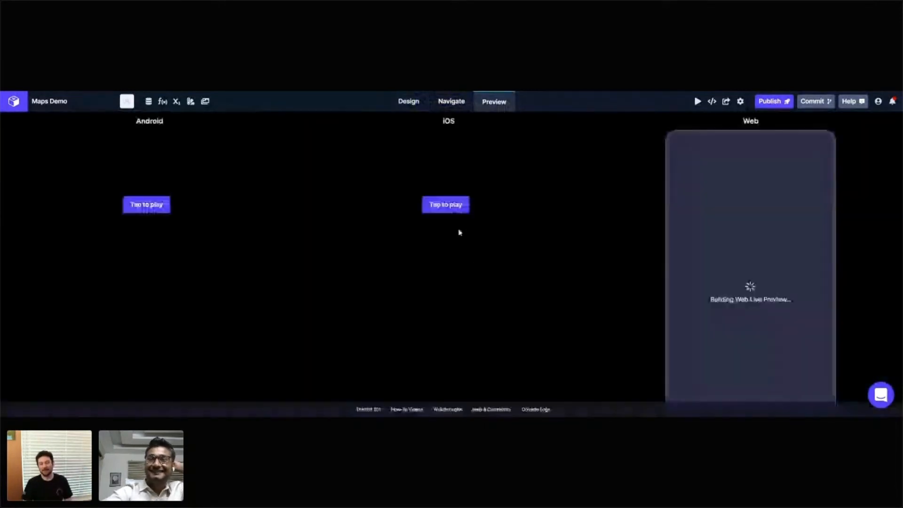
Step: Start the Android and iOS live previews and examine how the map renders on Android, iOS and Web
{"action": "left_click", "coordinate": [161, 205]}
{"action": "left_click", "coordinate": [452, 205]}
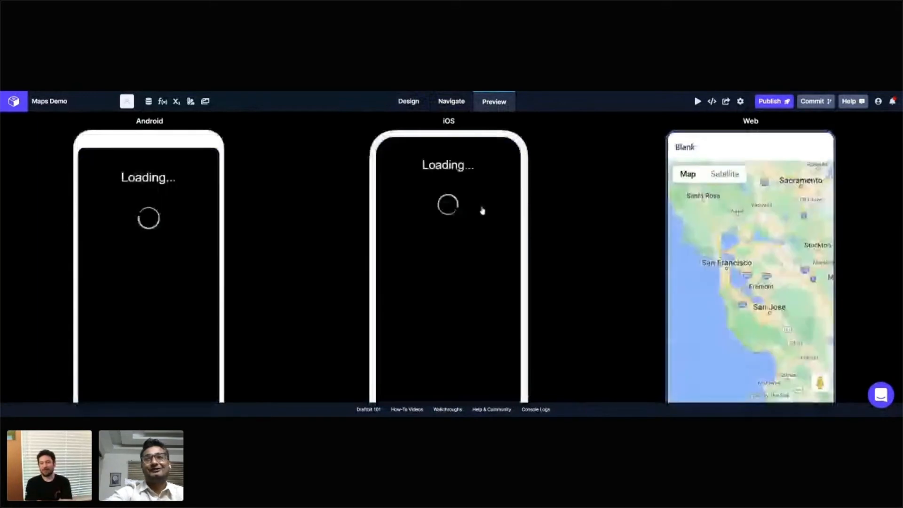
{"action": "scroll", "coordinate": [291, 214], "scroll_direction": "down", "scroll_amount": 1}
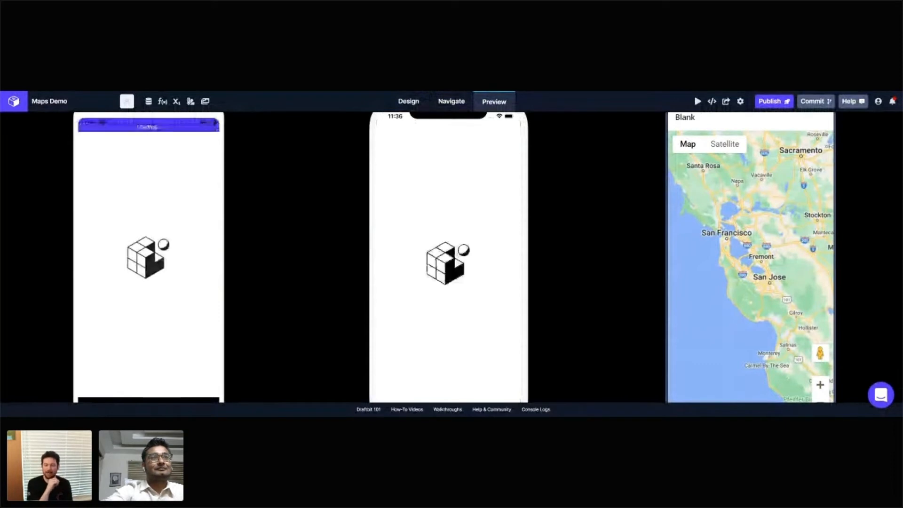
{"action": "scroll", "coordinate": [503, 260], "scroll_direction": "down", "scroll_amount": 1}
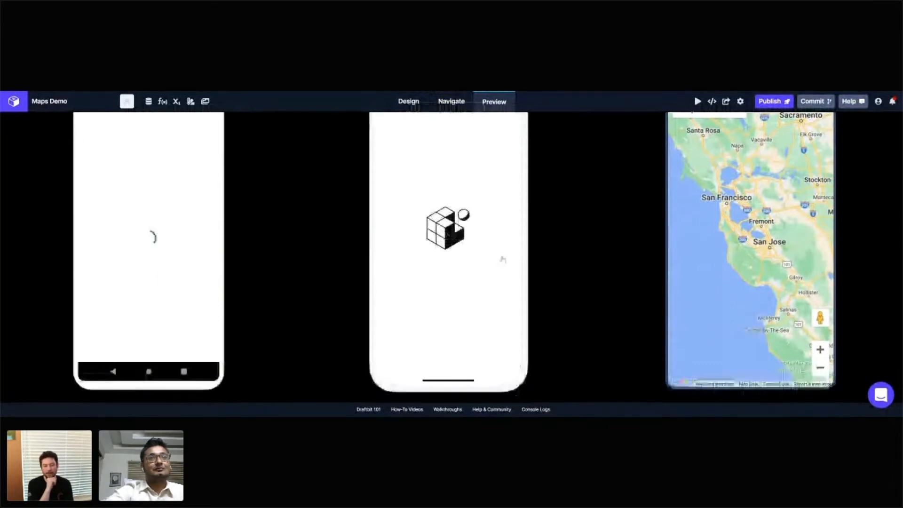
{"action": "scroll", "coordinate": [503, 260], "scroll_direction": "up", "scroll_amount": 1}
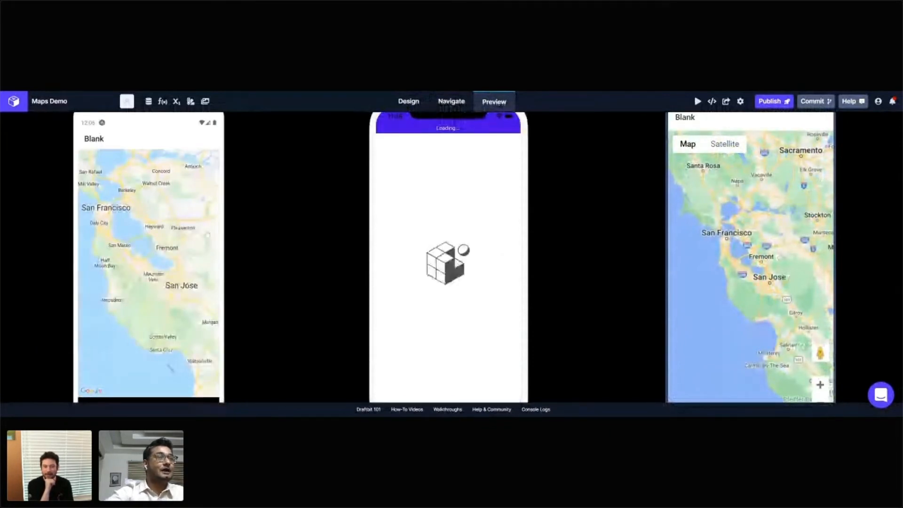
{"action": "scroll", "coordinate": [452, 258], "scroll_direction": "down", "scroll_amount": 1}
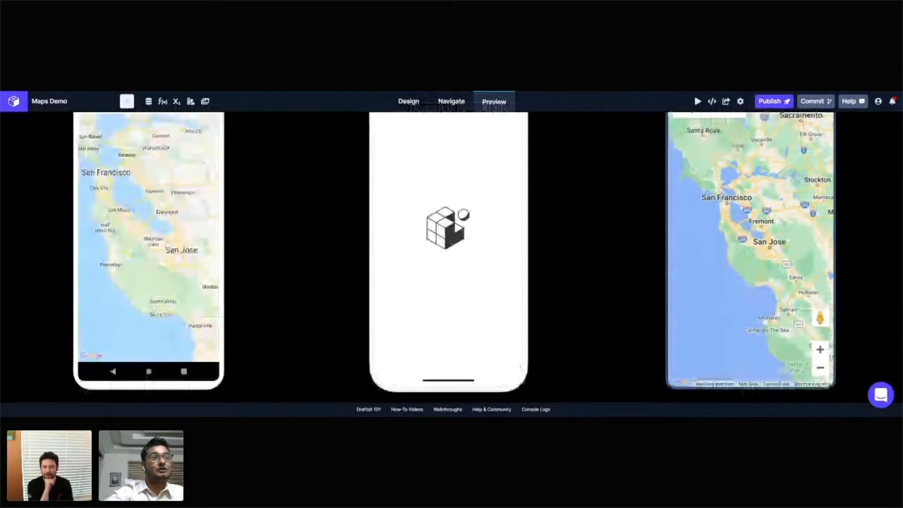
{"action": "scroll", "coordinate": [451, 258], "scroll_direction": "up", "scroll_amount": 2}
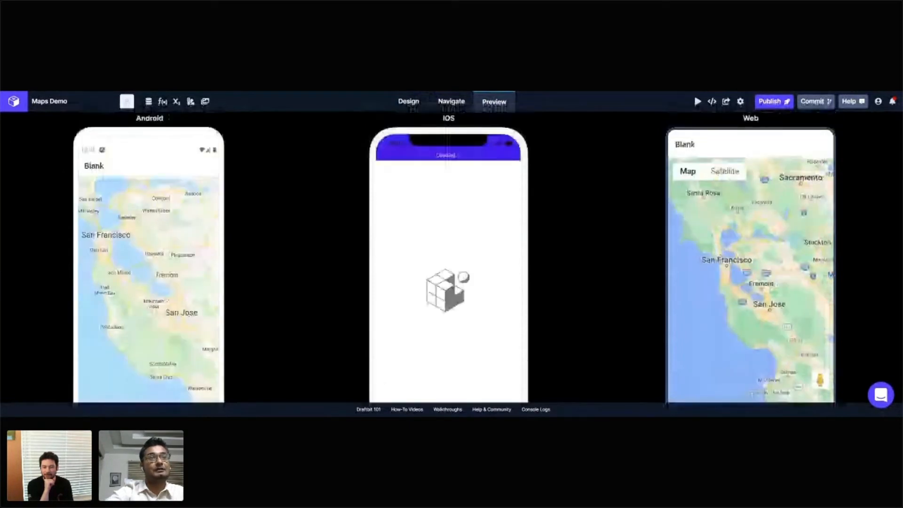
{"action": "scroll", "coordinate": [451, 257], "scroll_direction": "down", "scroll_amount": 1}
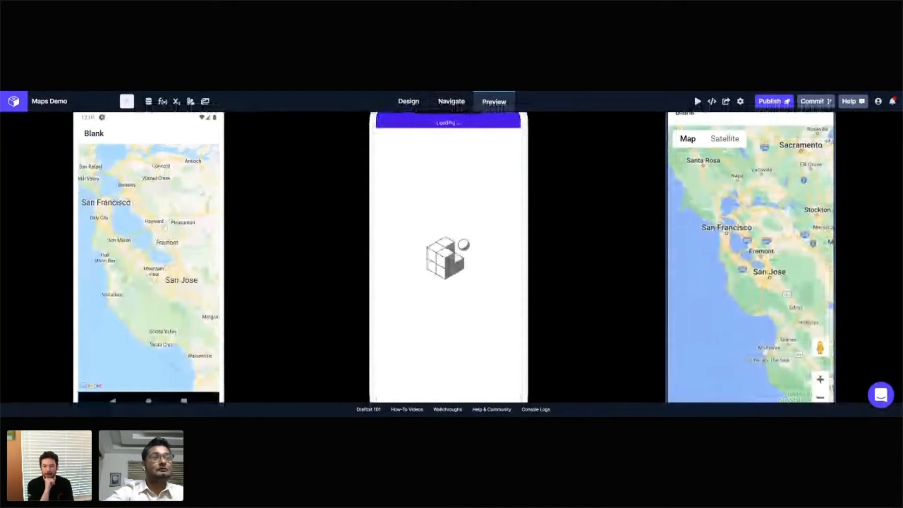
{"action": "scroll", "coordinate": [307, 209], "scroll_direction": "down", "scroll_amount": 1}
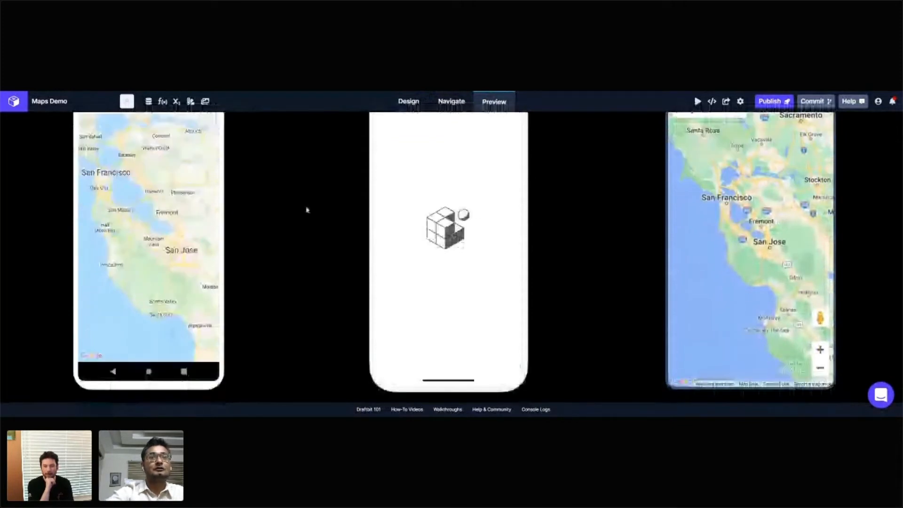
{"action": "scroll", "coordinate": [307, 210], "scroll_direction": "up", "scroll_amount": 1}
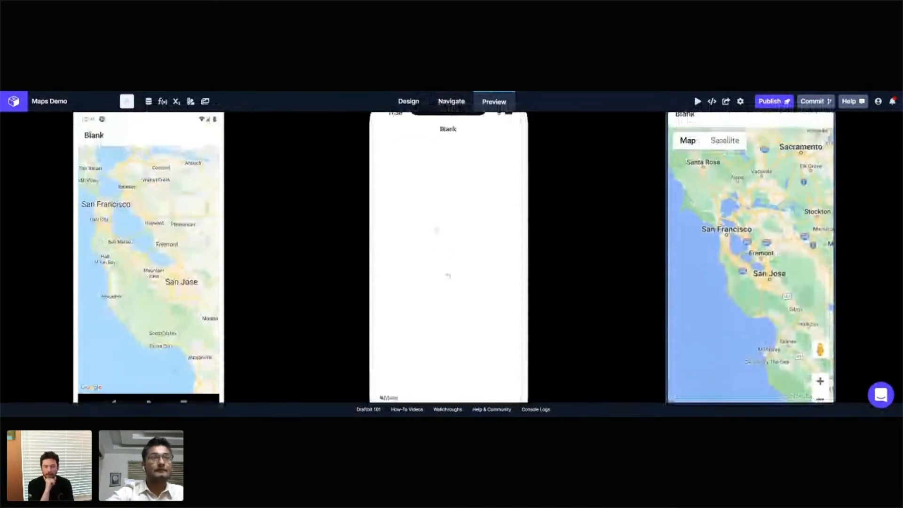
{"action": "scroll", "coordinate": [307, 210], "scroll_direction": "up", "scroll_amount": 1}
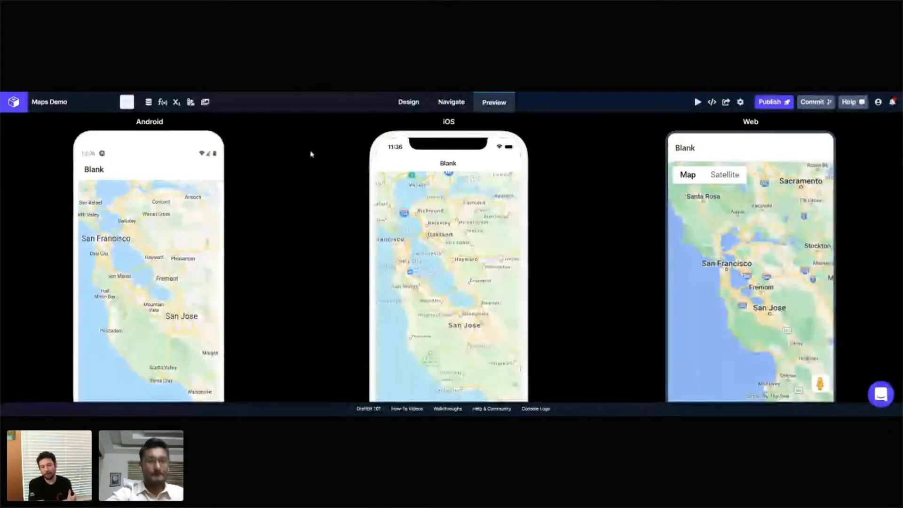
{"action": "scroll", "coordinate": [335, 202], "scroll_direction": "down", "scroll_amount": 1}
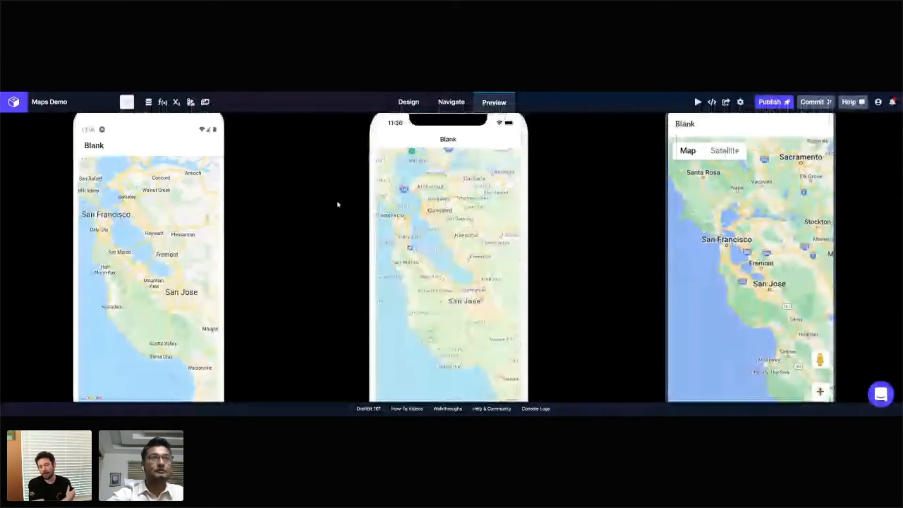
{"action": "scroll", "coordinate": [338, 204], "scroll_direction": "down", "scroll_amount": 2}
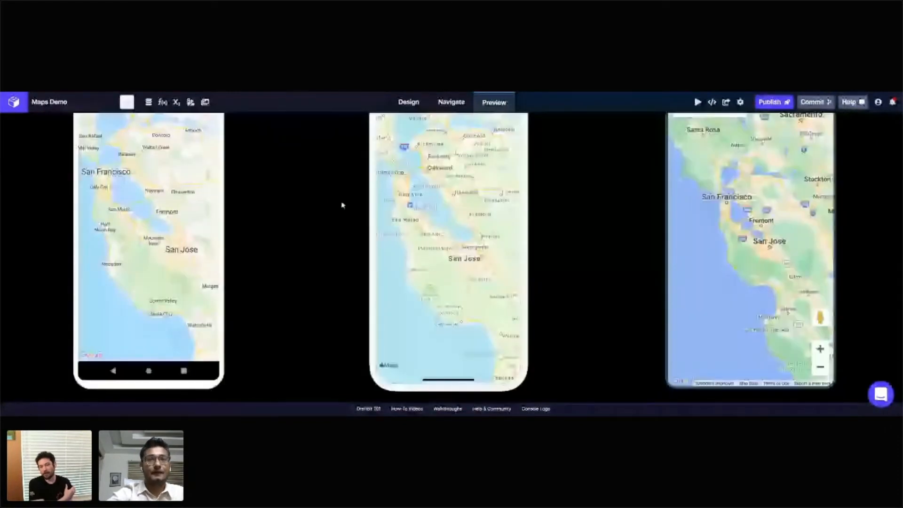
{"action": "scroll", "coordinate": [338, 209], "scroll_direction": "up", "scroll_amount": 2}
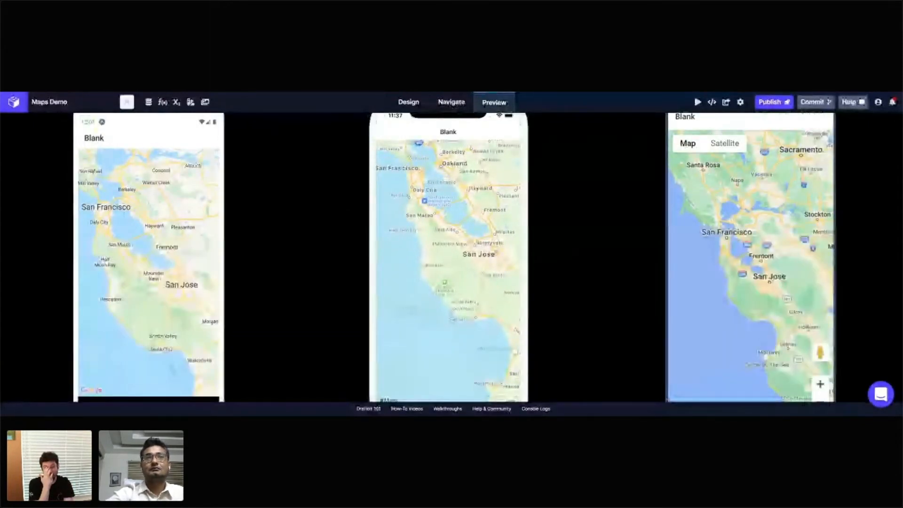
Step: Return to the screen design and add a Map Marker inside the Map View component
{"action": "left_click", "coordinate": [406, 102]}
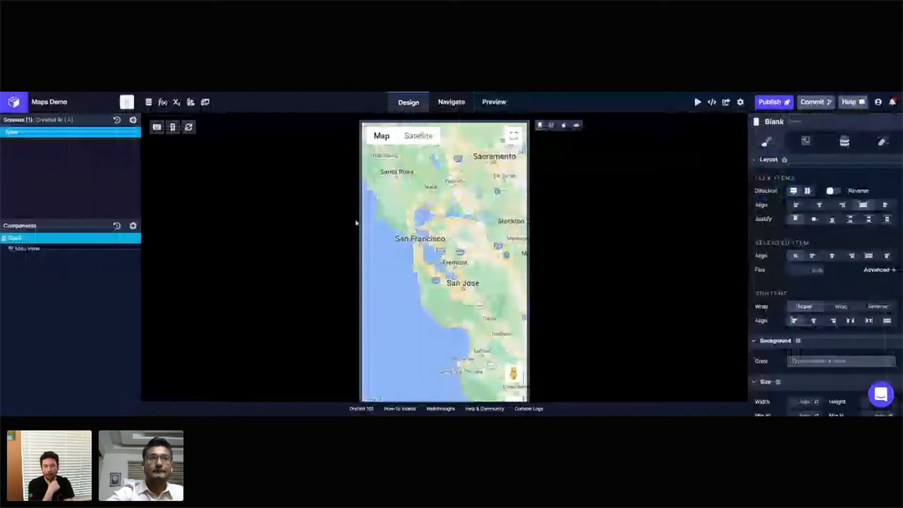
{"action": "left_click", "coordinate": [71, 248]}
{"action": "left_click", "coordinate": [133, 226]}
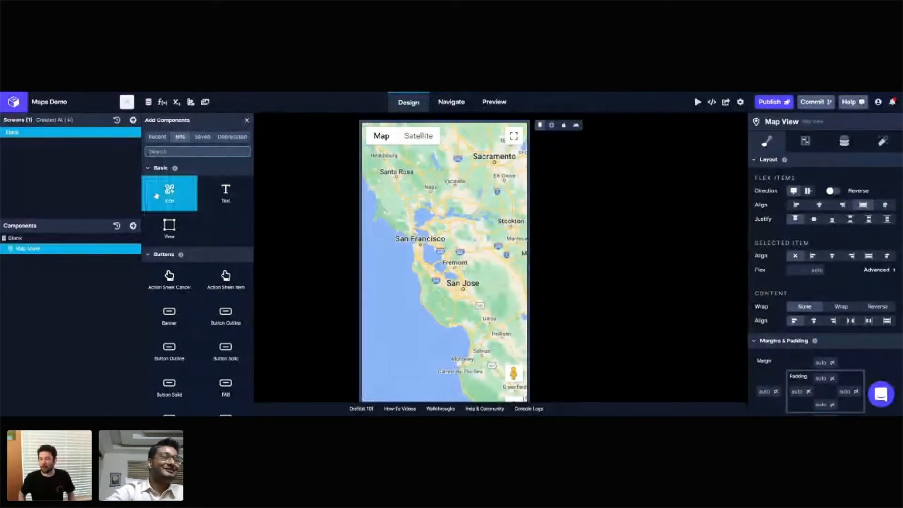
{"action": "scroll", "coordinate": [190, 247], "scroll_direction": "down", "scroll_amount": 5}
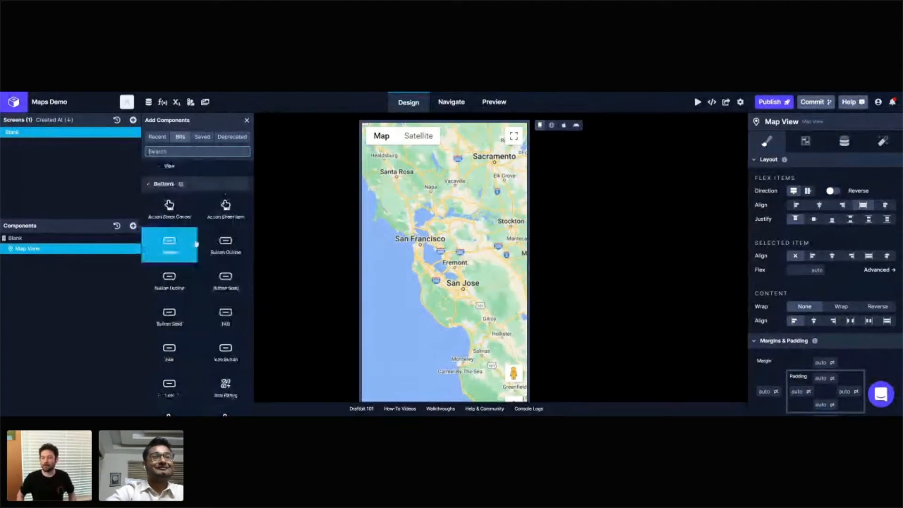
{"action": "scroll", "coordinate": [197, 243], "scroll_direction": "up", "scroll_amount": 2}
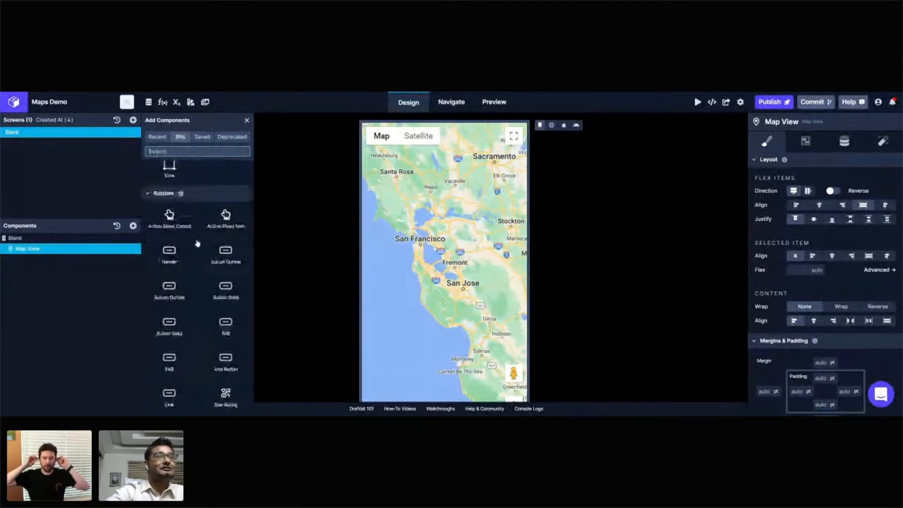
{"action": "scroll", "coordinate": [198, 243], "scroll_direction": "up", "scroll_amount": 2}
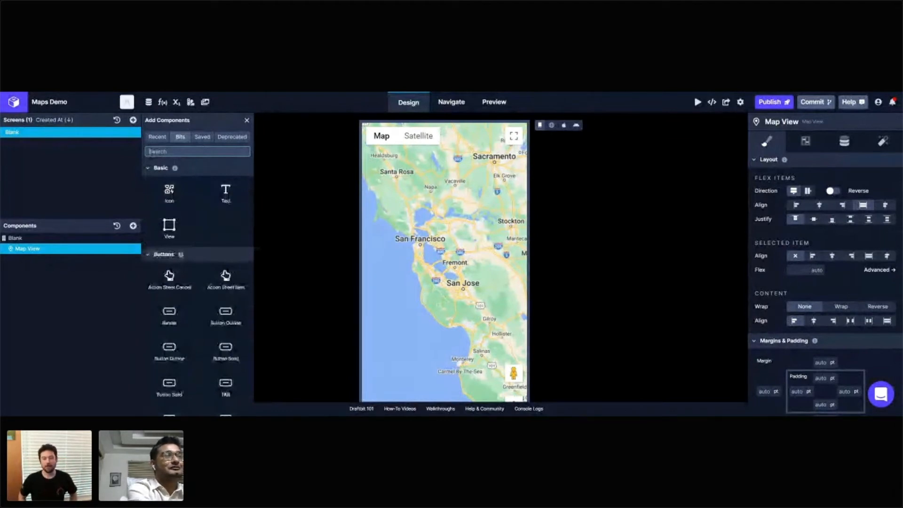
{"action": "type", "text": "map"}
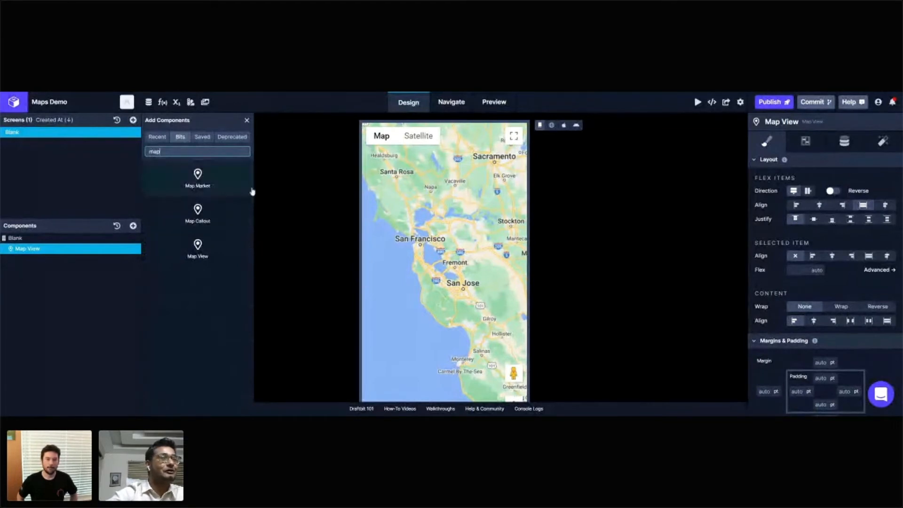
{"action": "left_click", "coordinate": [219, 187]}
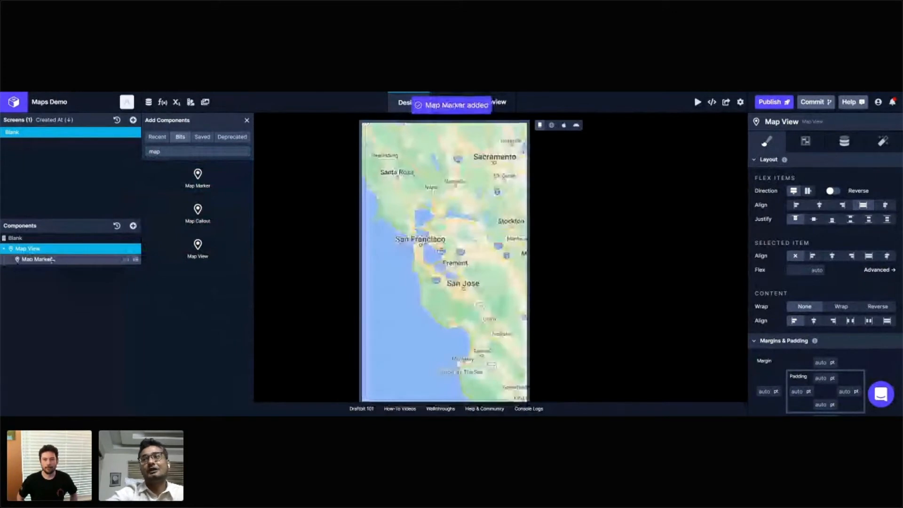
Step: Set the Map Marker's pin color to Primary
{"action": "left_click", "coordinate": [51, 259]}
{"action": "left_click", "coordinate": [806, 143]}
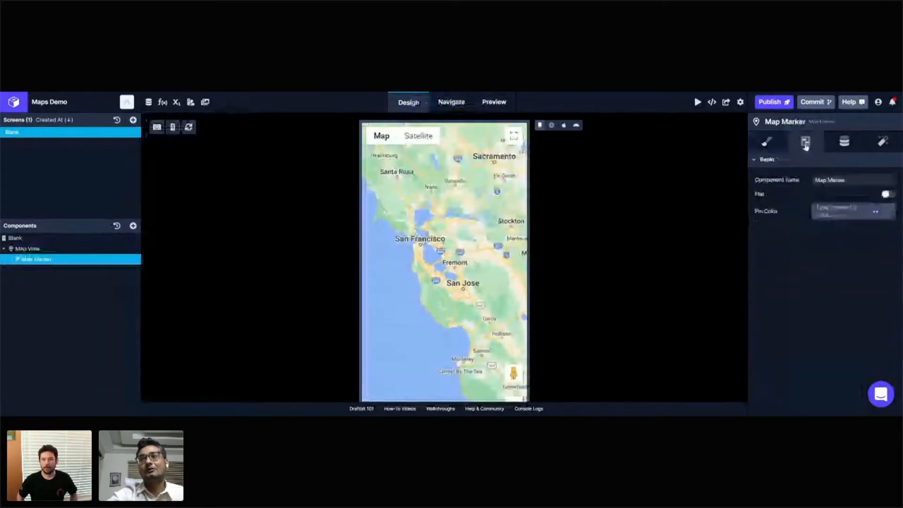
{"action": "left_click", "coordinate": [838, 142]}
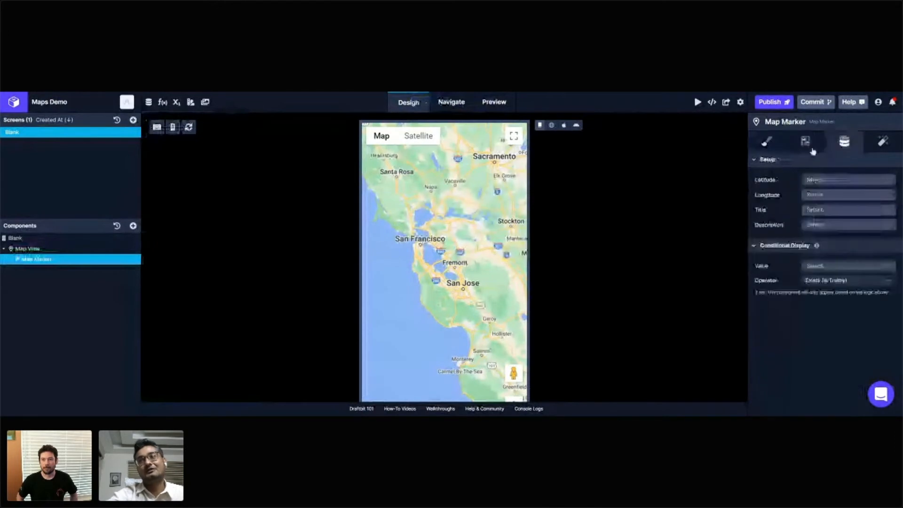
{"action": "left_click", "coordinate": [806, 141]}
{"action": "left_click", "coordinate": [836, 212]}
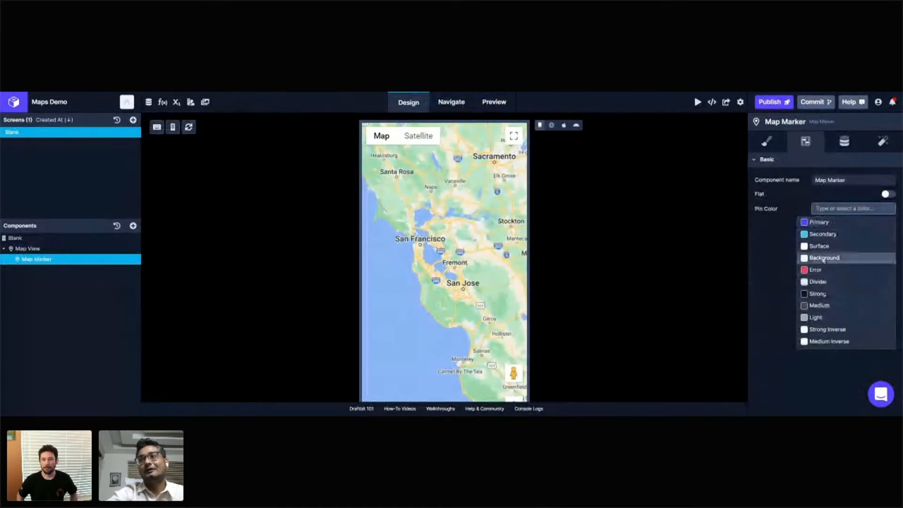
{"action": "left_click", "coordinate": [611, 196]}
{"action": "left_click", "coordinate": [830, 212]}
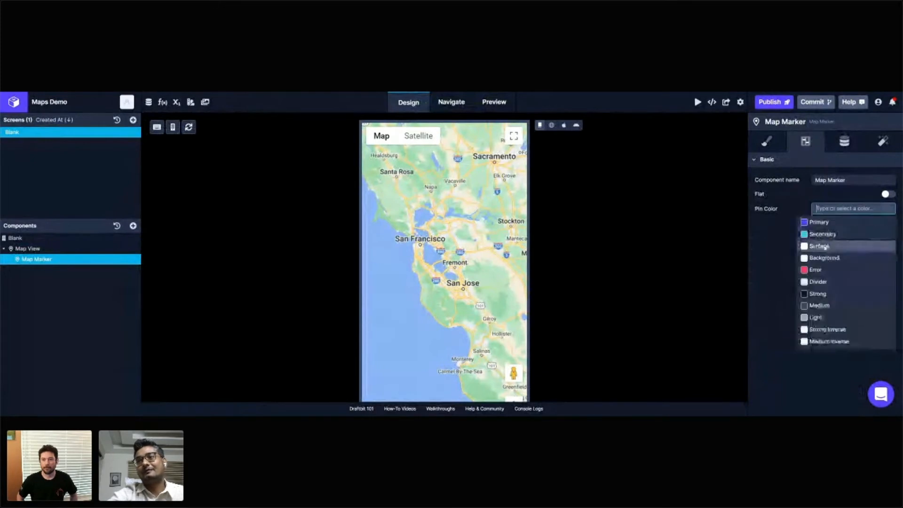
{"action": "left_click", "coordinate": [829, 222]}
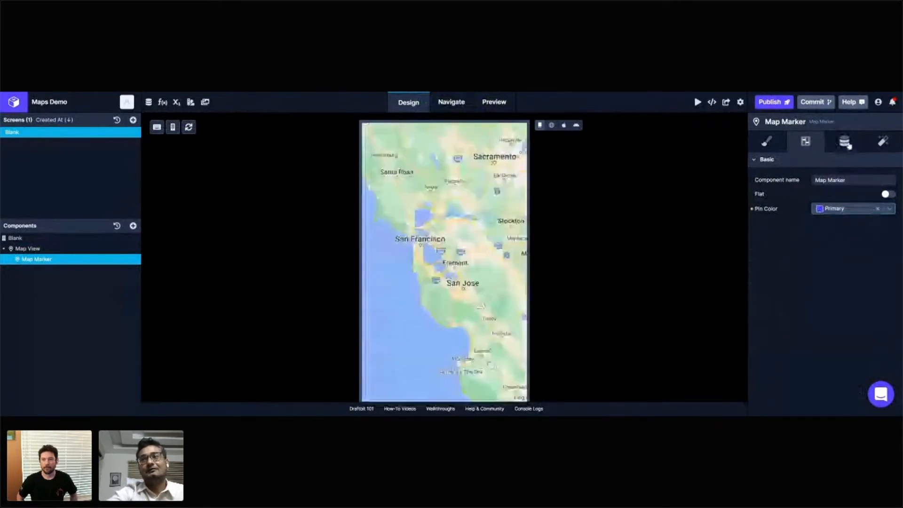
Step: Examine the options offered for the Map Marker's latitude, title and description data fields
{"action": "left_click", "coordinate": [850, 146]}
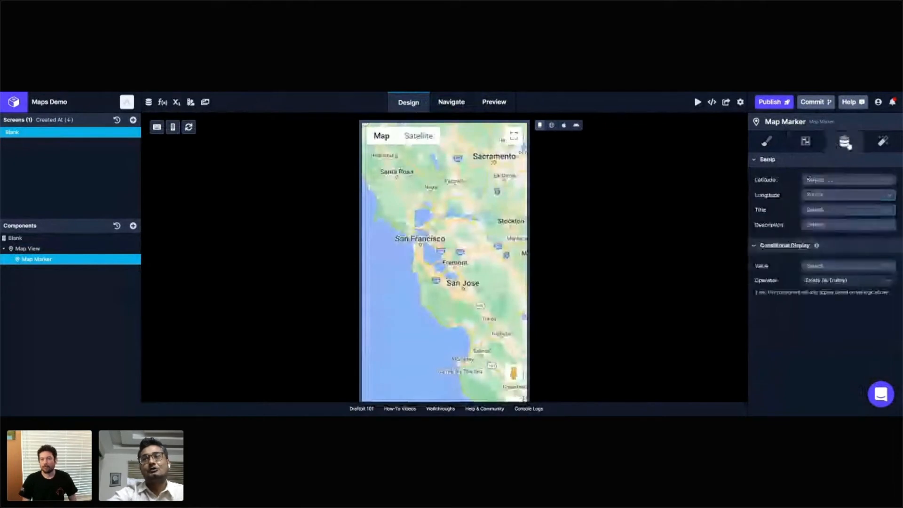
{"action": "left_click", "coordinate": [841, 181]}
{"action": "left_click", "coordinate": [841, 183]}
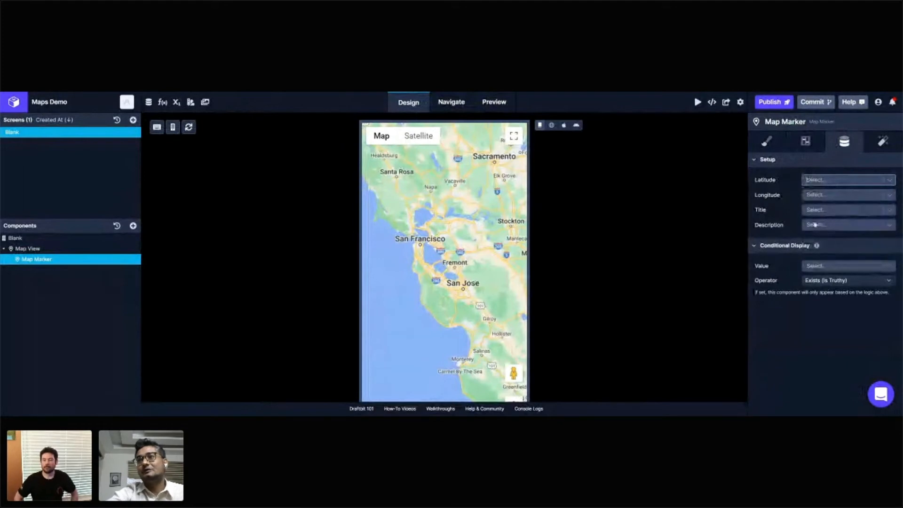
{"action": "left_click", "coordinate": [832, 210]}
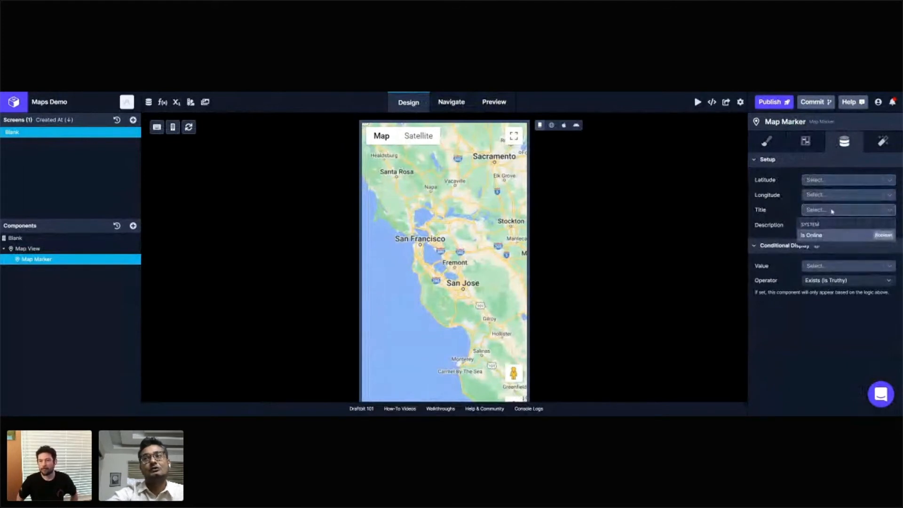
{"action": "left_click", "coordinate": [832, 211]}
{"action": "left_click", "coordinate": [814, 226]}
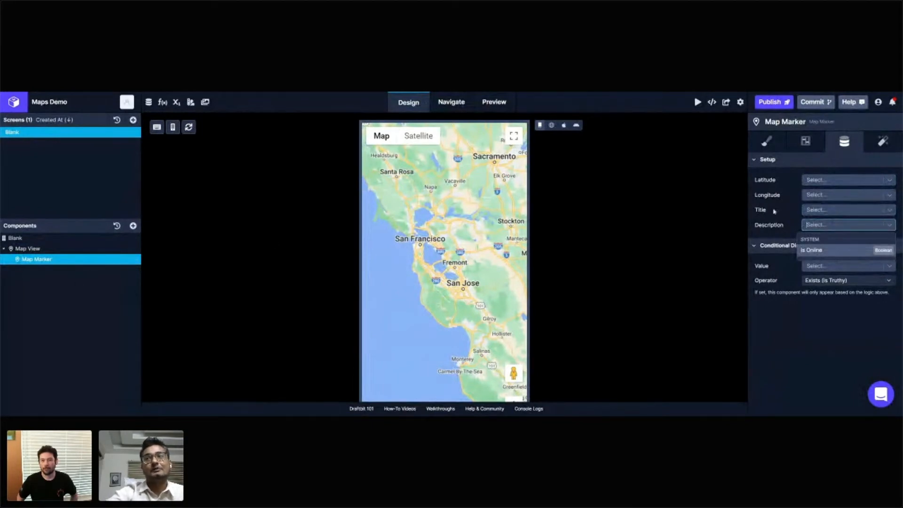
{"action": "left_click", "coordinate": [837, 181]}
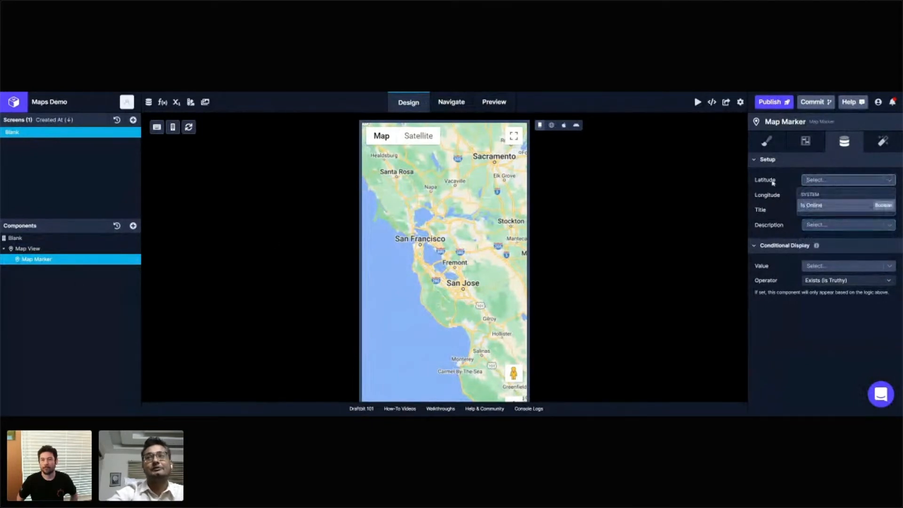
{"action": "left_click", "coordinate": [622, 237]}
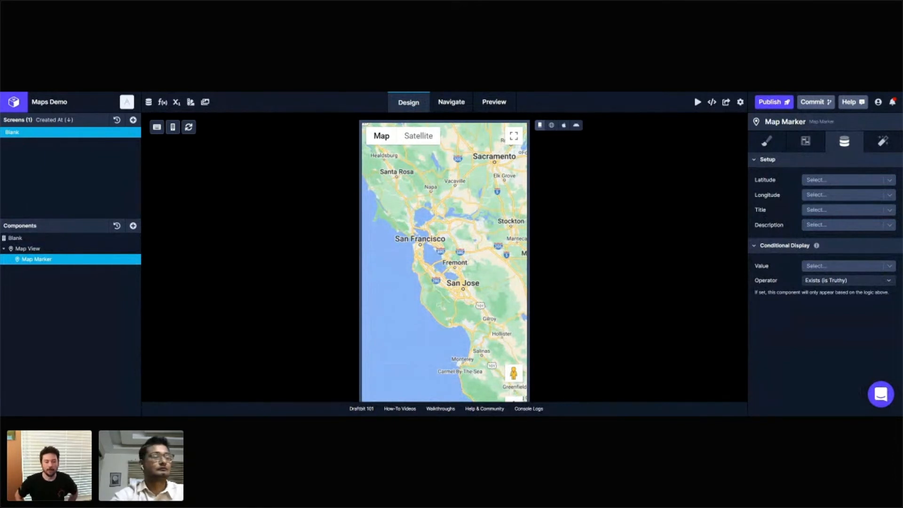
Step: Set the Map Marker's latitude to 37.3382 and its longitude to 121.8863
{"action": "left_click", "coordinate": [835, 181]}
{"action": "type", "text": "37.3382"}
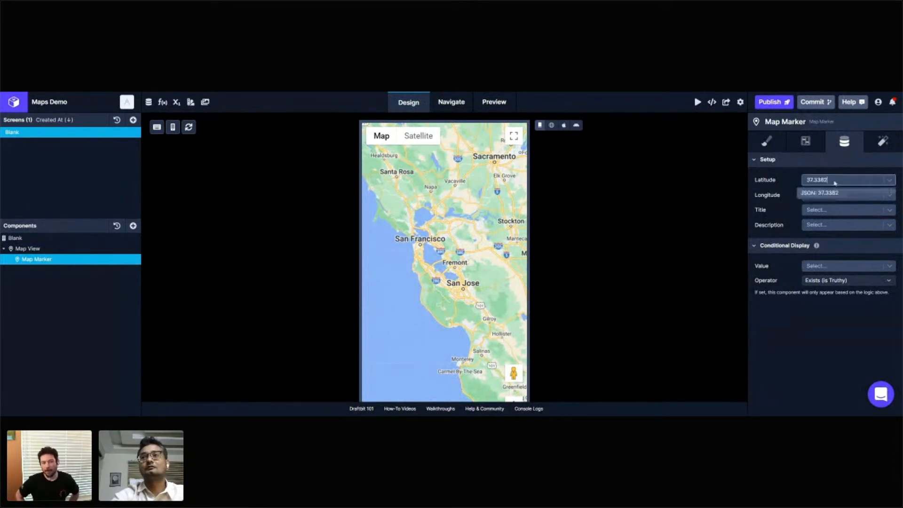
{"action": "left_click", "coordinate": [836, 193]}
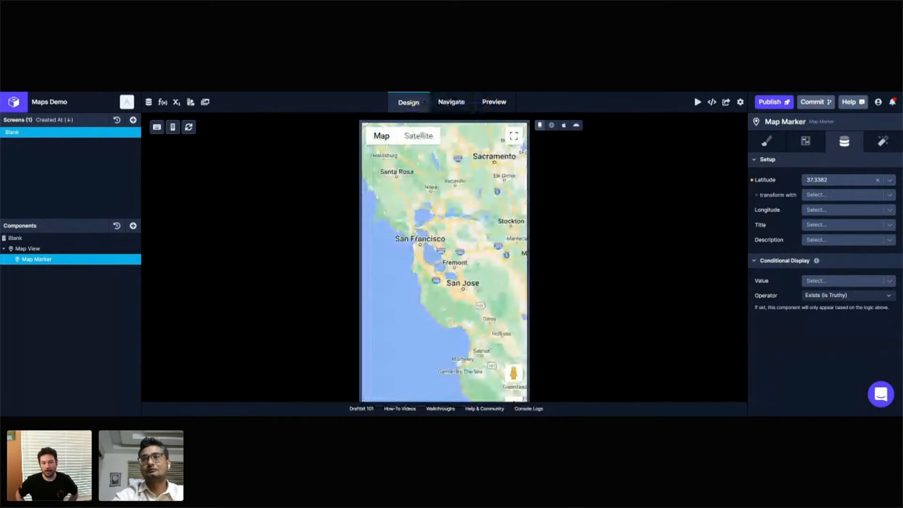
{"action": "left_click", "coordinate": [833, 212]}
{"action": "type", "text": "121.8863"}
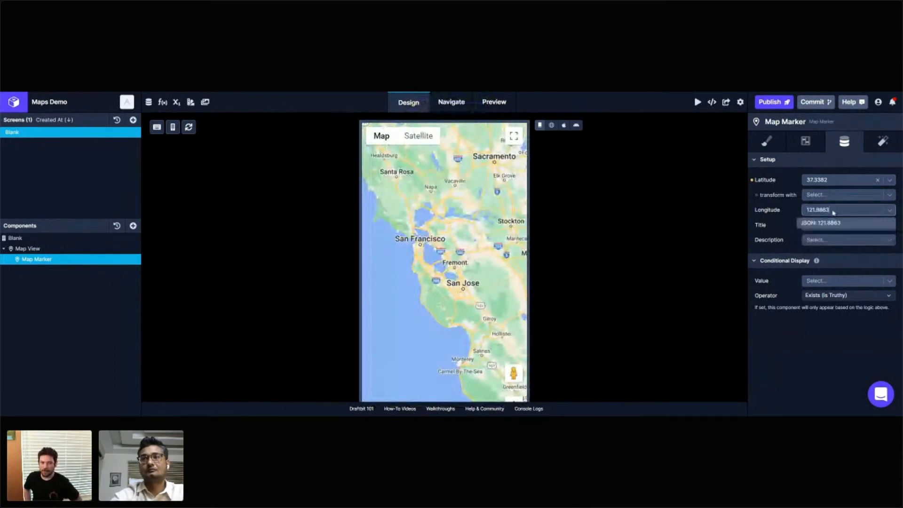
{"action": "key", "text": "Return"}
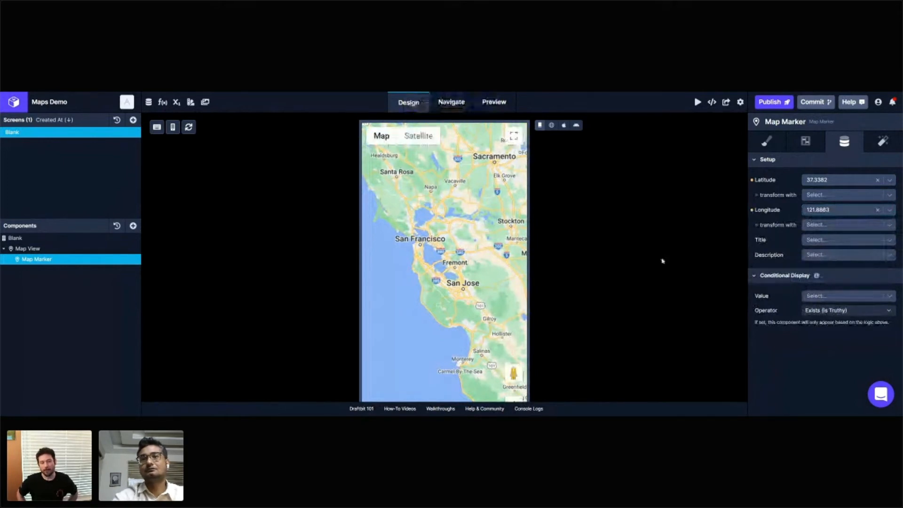
Step: Set the Map Marker's title to the string "You are Here"
{"action": "scroll", "coordinate": [665, 261], "scroll_direction": "down", "scroll_amount": 1}
{"action": "scroll", "coordinate": [666, 261], "scroll_direction": "down", "scroll_amount": 2}
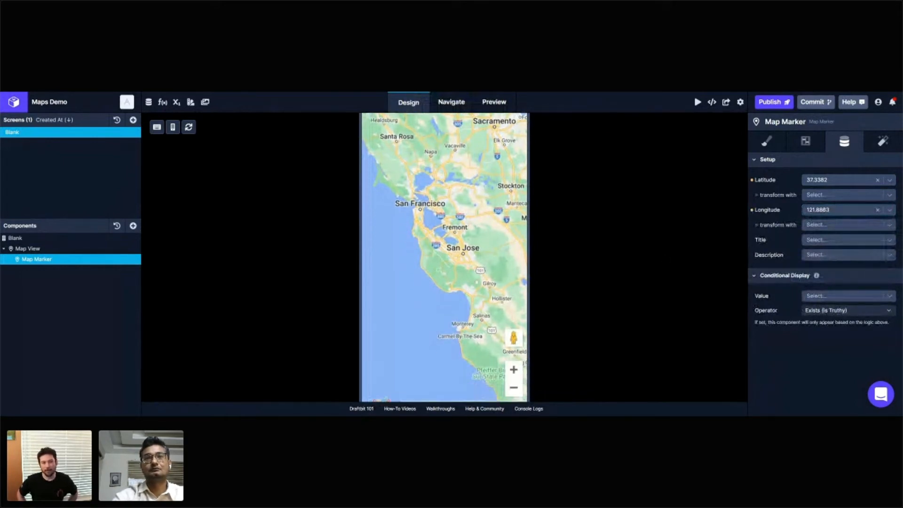
{"action": "scroll", "coordinate": [477, 282], "scroll_direction": "down", "scroll_amount": 2}
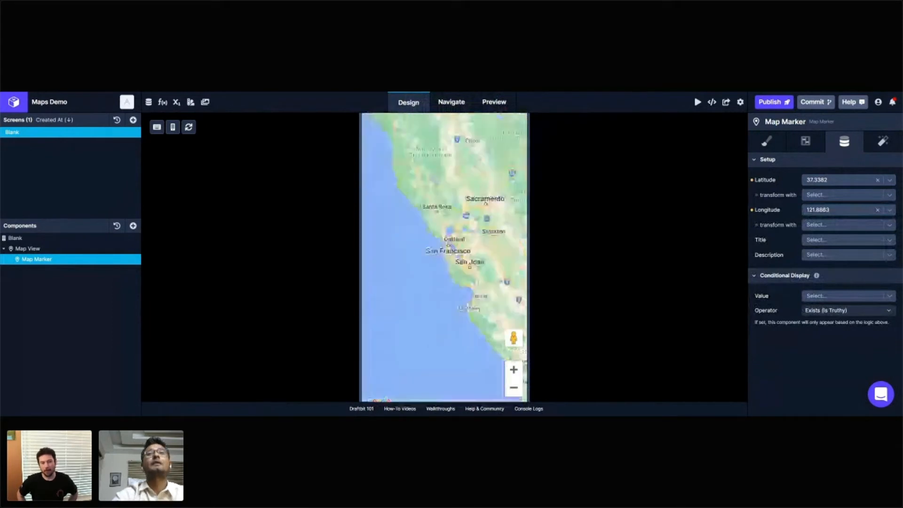
{"action": "scroll", "coordinate": [477, 282], "scroll_direction": "up", "scroll_amount": 2}
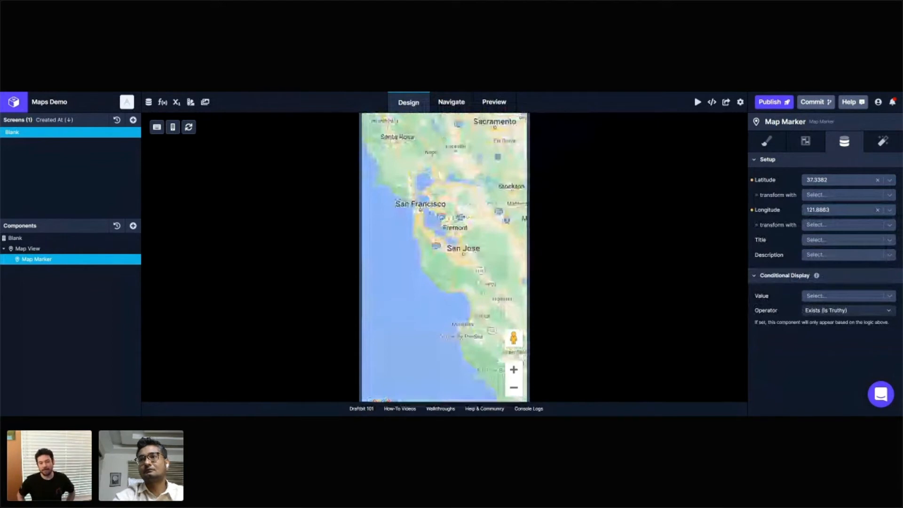
{"action": "left_click", "coordinate": [830, 240]}
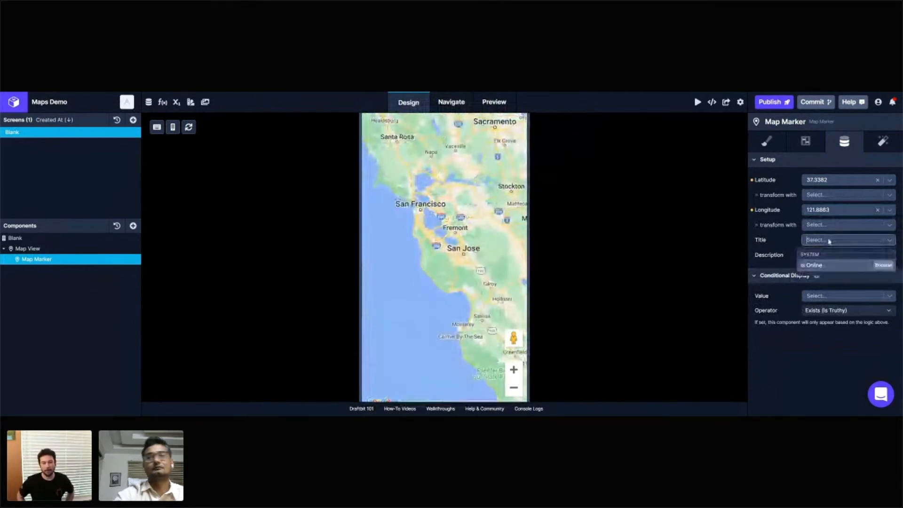
{"action": "left_click", "coordinate": [832, 241]}
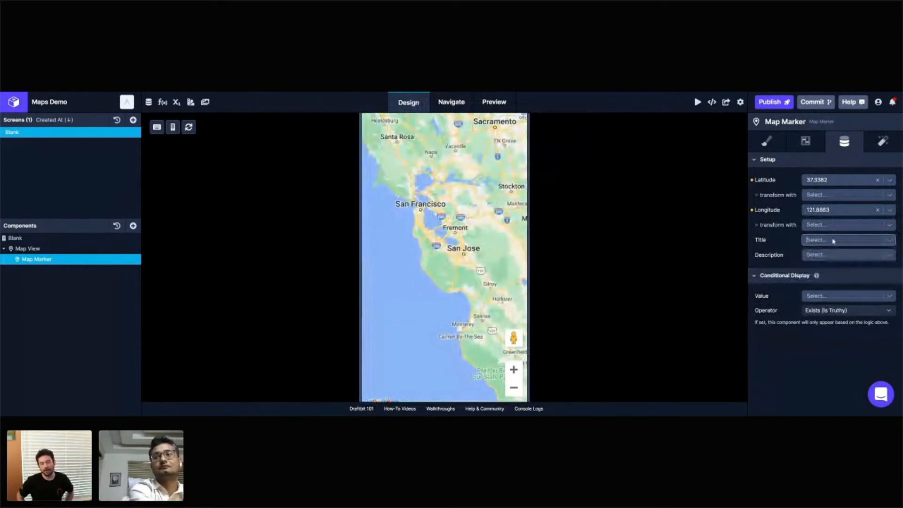
{"action": "type", "text": "T"}
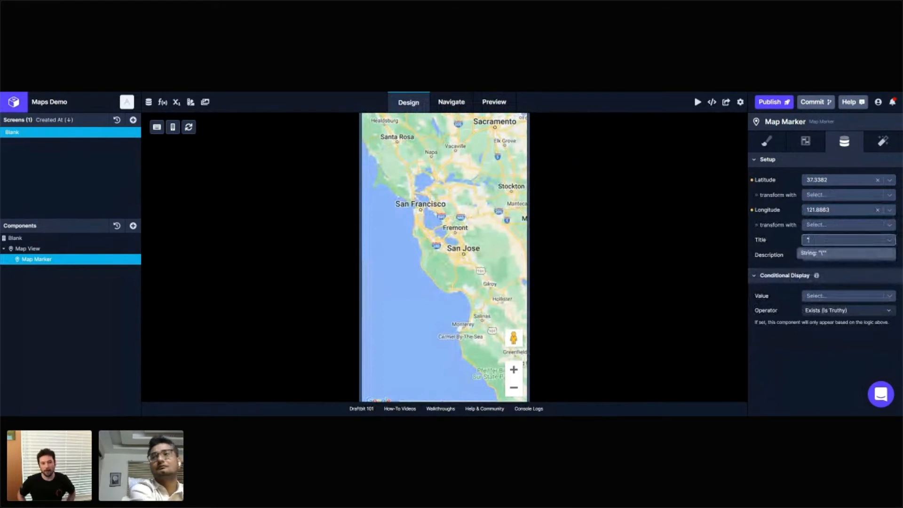
{"action": "type", "text": "\"H"}
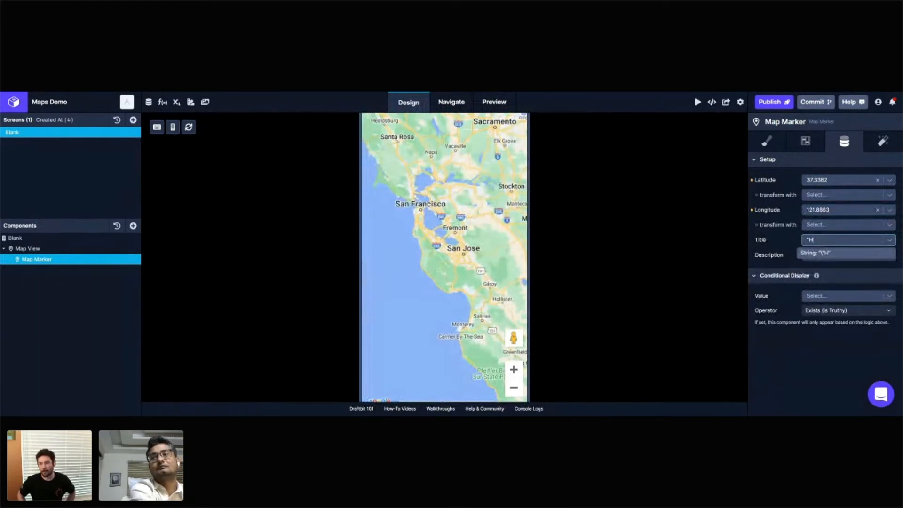
{"action": "key", "text": "BackSpace"}
{"action": "type", "text": "You"}
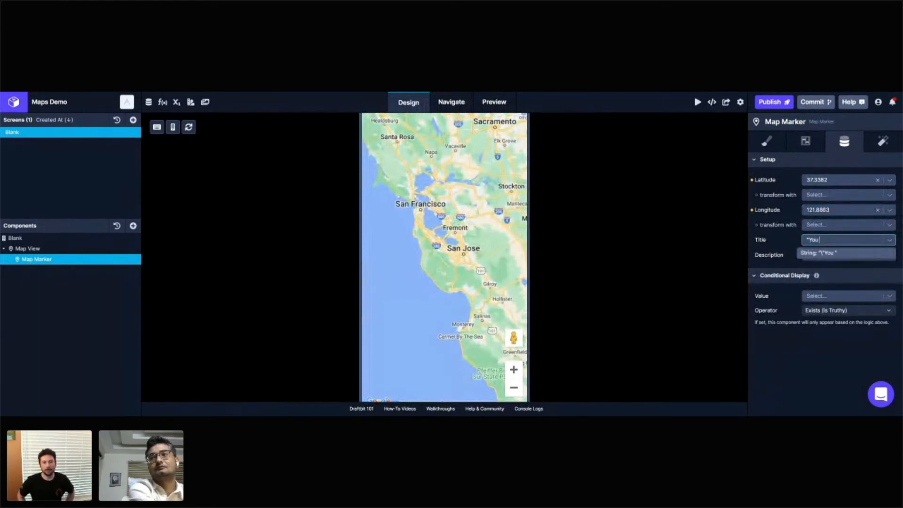
{"action": "type", "text": " are "}
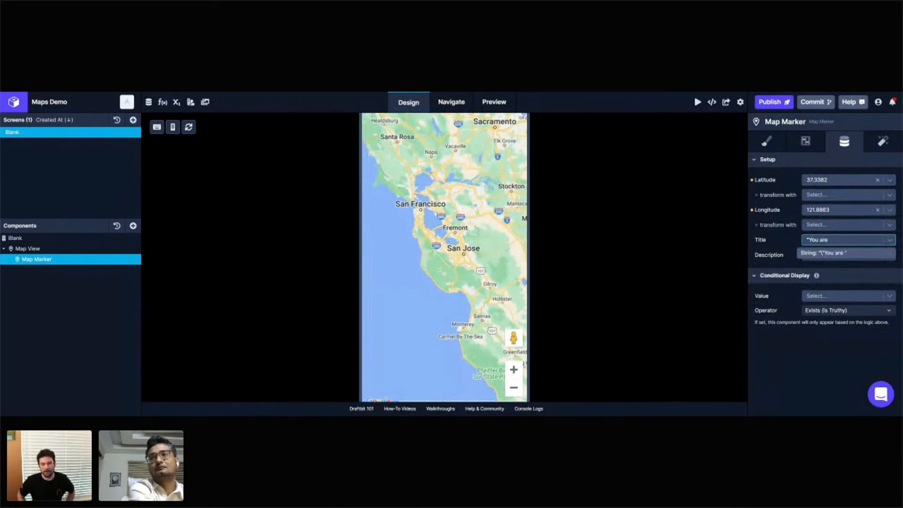
{"action": "type", "text": "Here"}
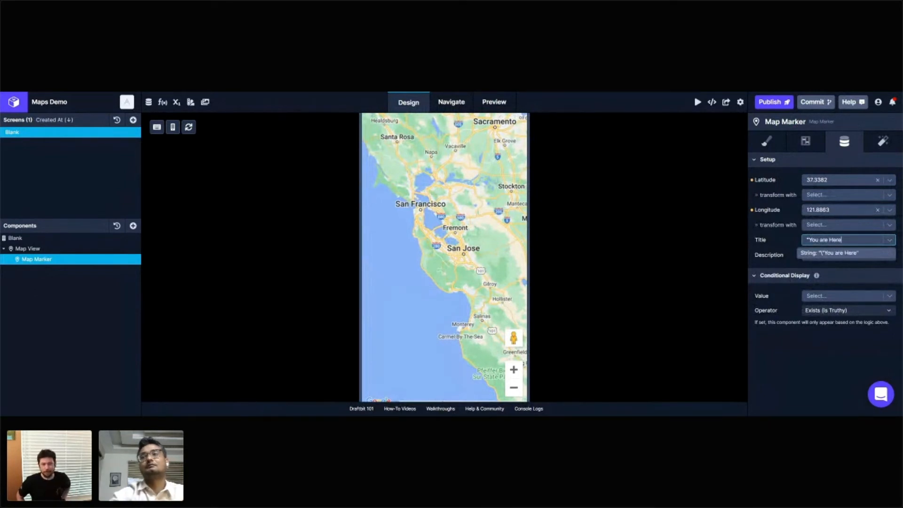
{"action": "type", "text": "\""}
{"action": "key", "text": "Return"}
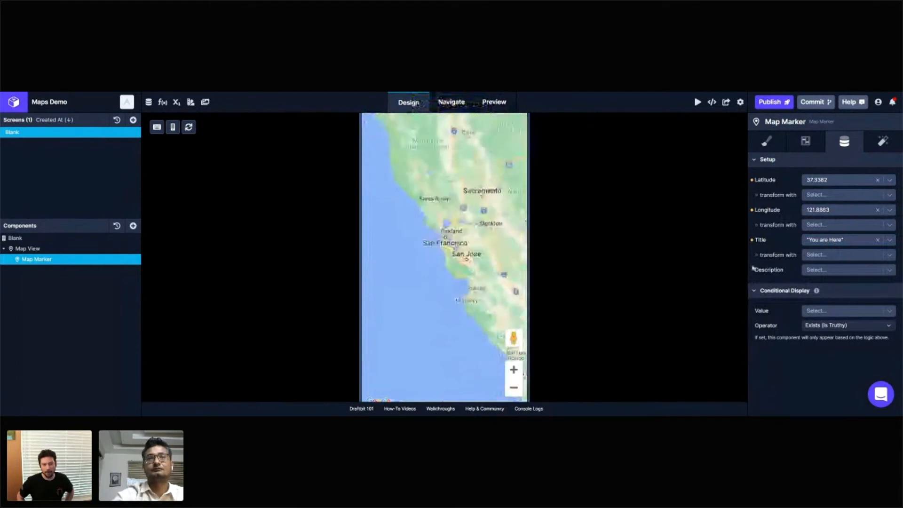
Step: Look for the marker on the design map, and launch the Android and iOS previews to check it there
{"action": "scroll", "coordinate": [487, 218], "scroll_direction": "up", "scroll_amount": 2}
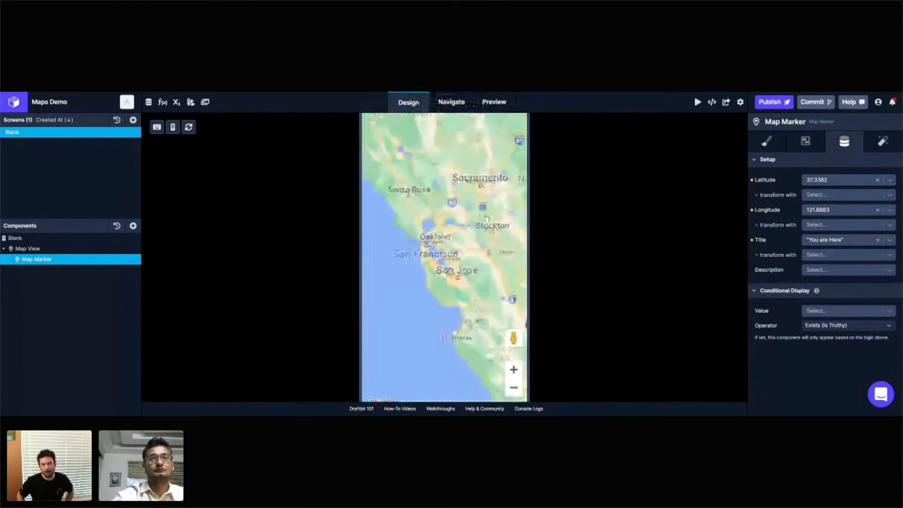
{"action": "scroll", "coordinate": [485, 219], "scroll_direction": "down", "scroll_amount": 3}
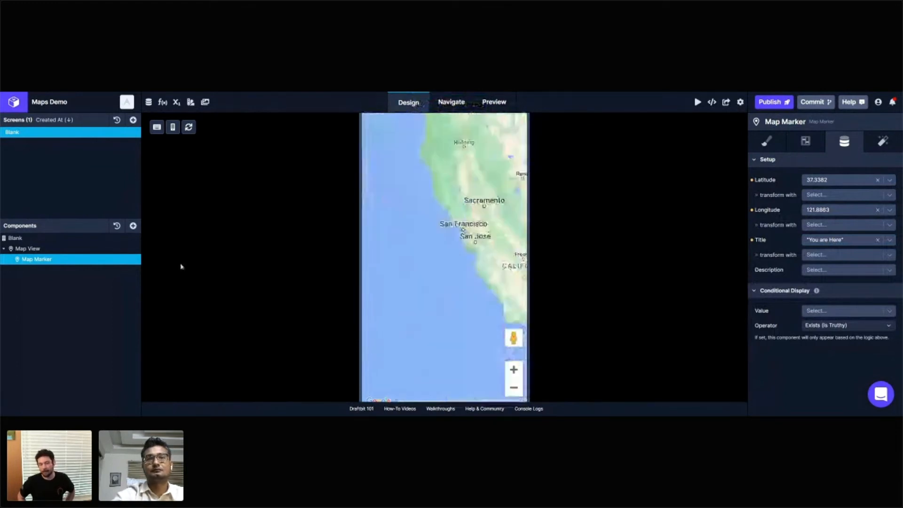
{"action": "left_click_drag", "start_coordinate": [505, 196], "coordinate": [436, 260]}
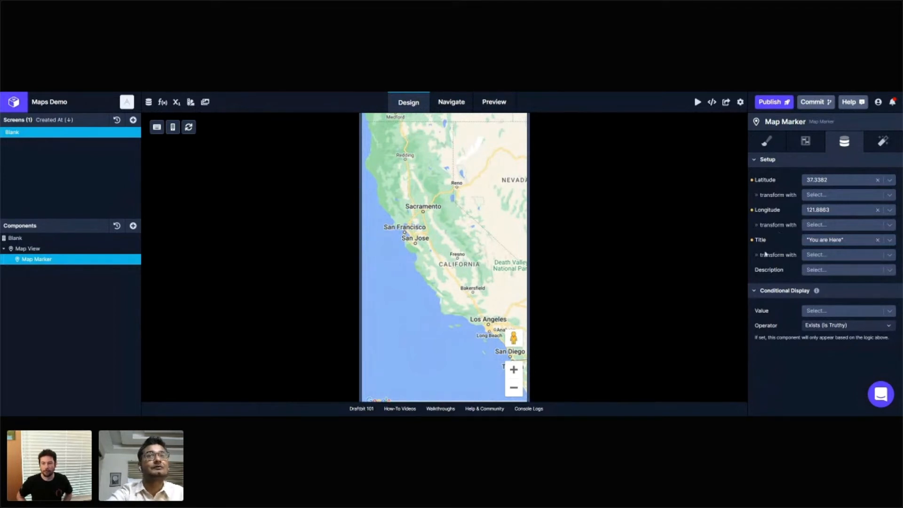
{"action": "left_click", "coordinate": [495, 103]}
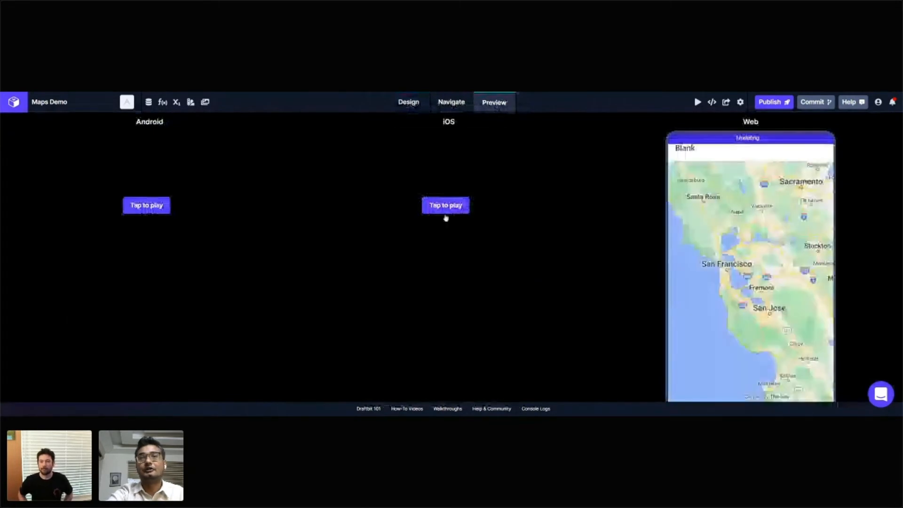
{"action": "left_click", "coordinate": [131, 212]}
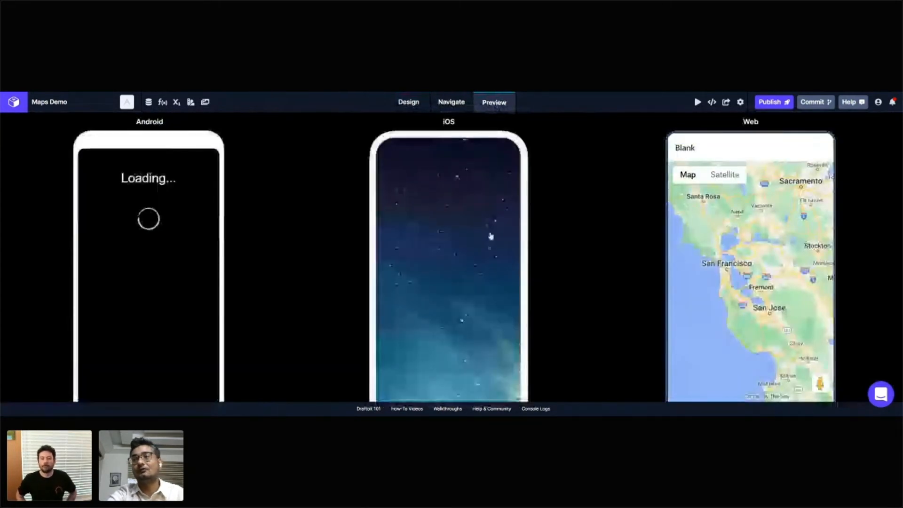
{"action": "scroll", "coordinate": [488, 233], "scroll_direction": "down", "scroll_amount": 2}
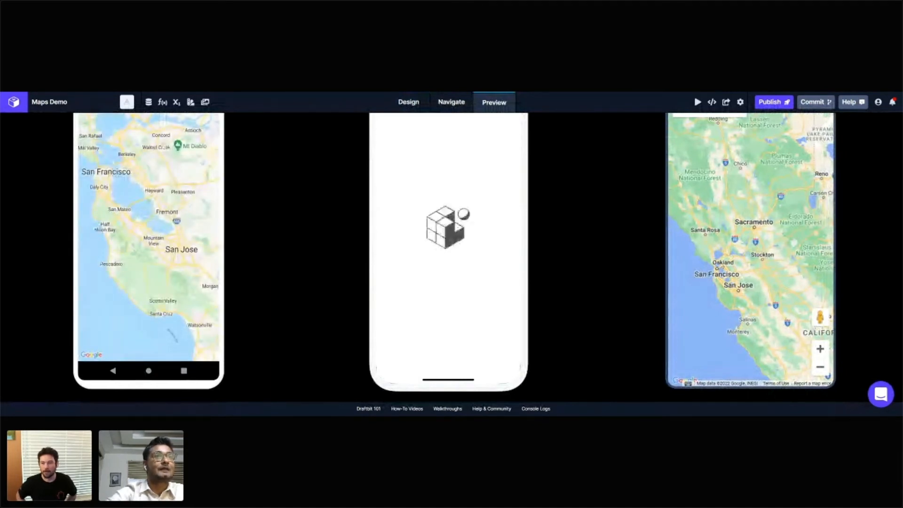
Step: Return to the screen design and set the Map Marker's latitude to 121.8863
{"action": "left_click", "coordinate": [408, 102]}
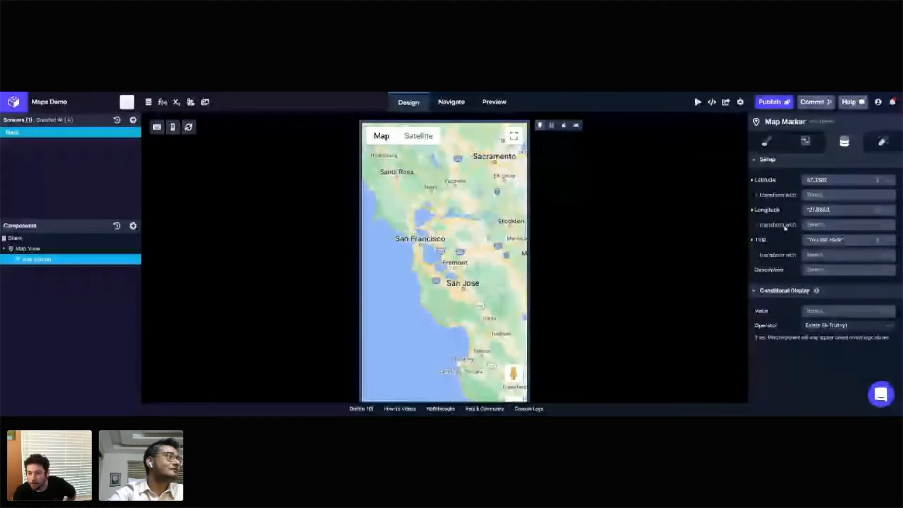
{"action": "left_click", "coordinate": [842, 225]}
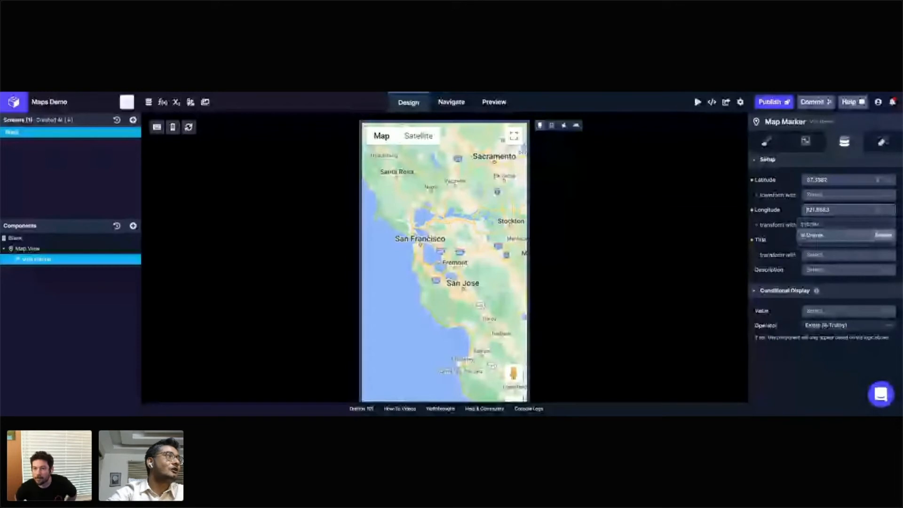
{"action": "key", "text": "Escape"}
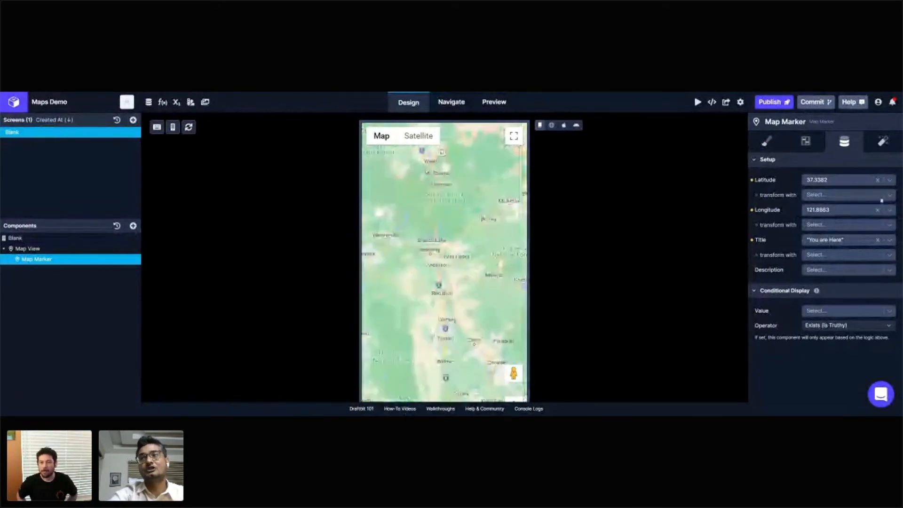
{"action": "left_click", "coordinate": [837, 183]}
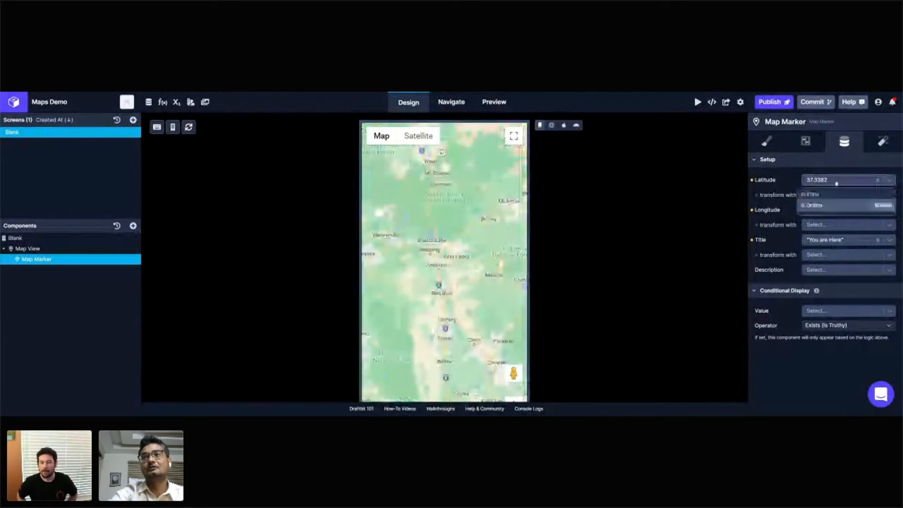
{"action": "left_click", "coordinate": [838, 181]}
{"action": "left_click", "coordinate": [878, 180]}
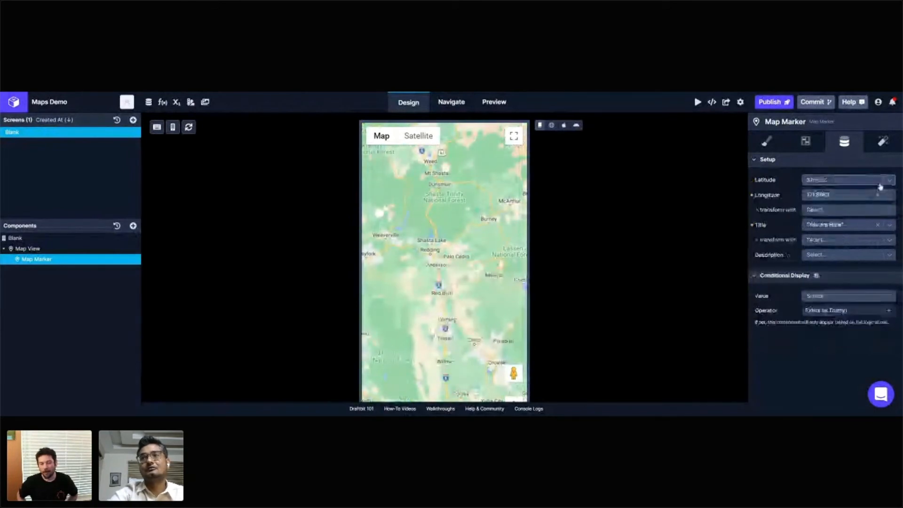
{"action": "left_click", "coordinate": [847, 182]}
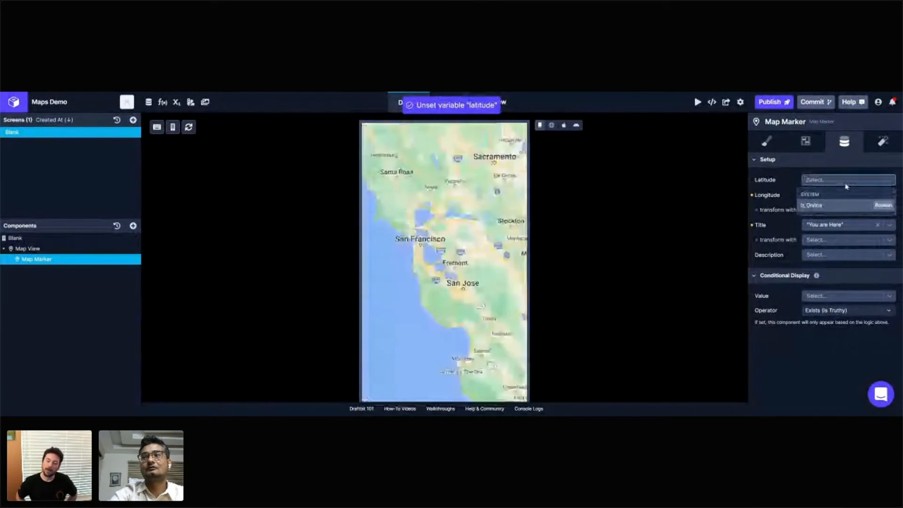
{"action": "type", "text": "121.8863"}
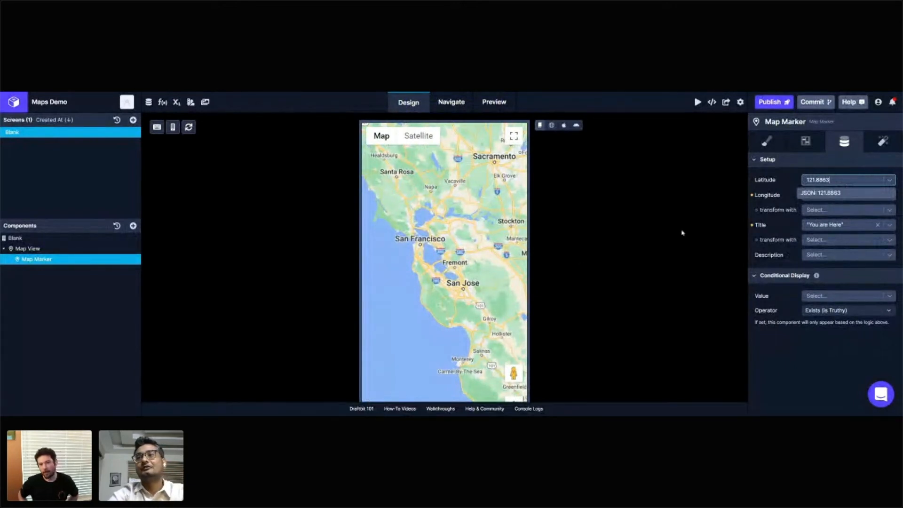
{"action": "left_click", "coordinate": [829, 194]}
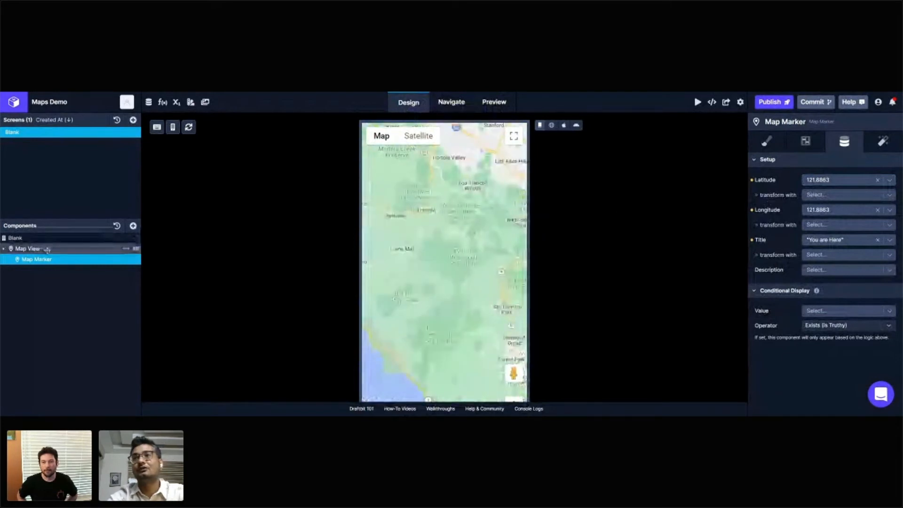
Step: Set the Map View's initial latitude to 121.8863 and its initial longitude to 37.3382
{"action": "left_click", "coordinate": [28, 248]}
{"action": "left_click", "coordinate": [830, 184]}
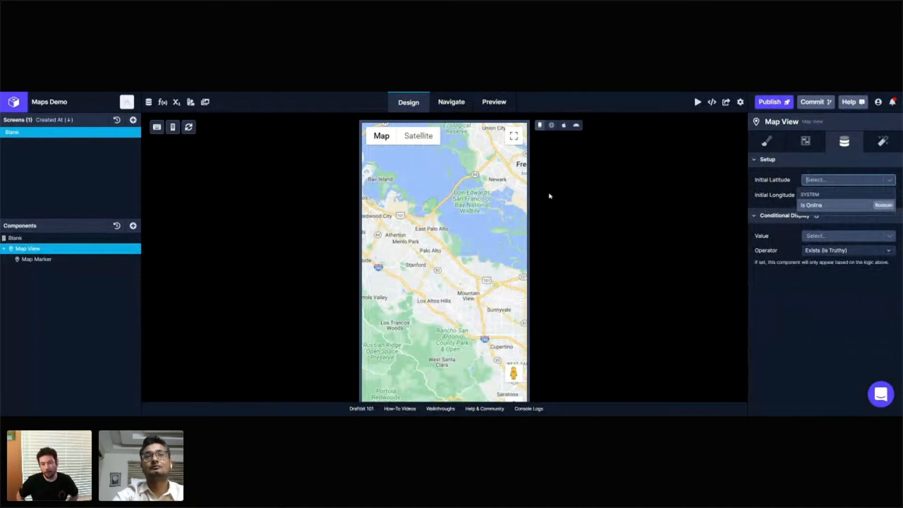
{"action": "left_click", "coordinate": [430, 305]}
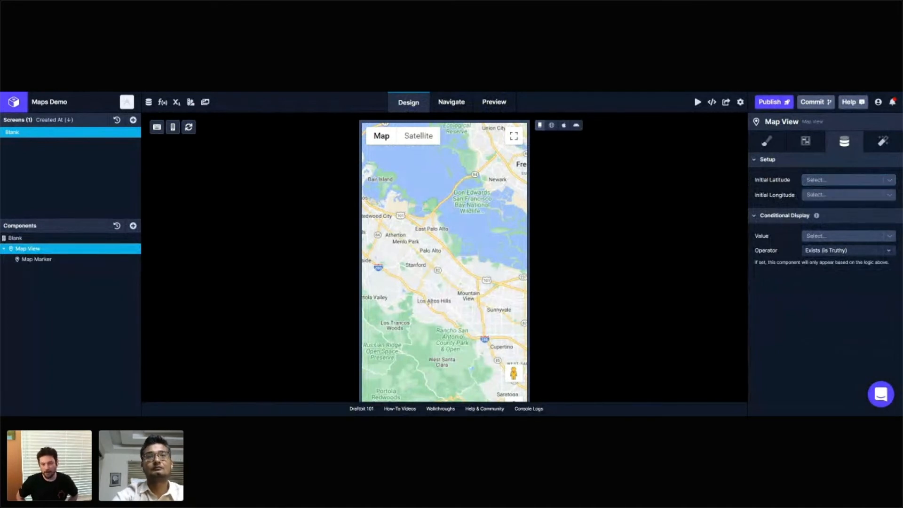
{"action": "left_click_drag", "start_coordinate": [429, 228], "coordinate": [524, 190]}
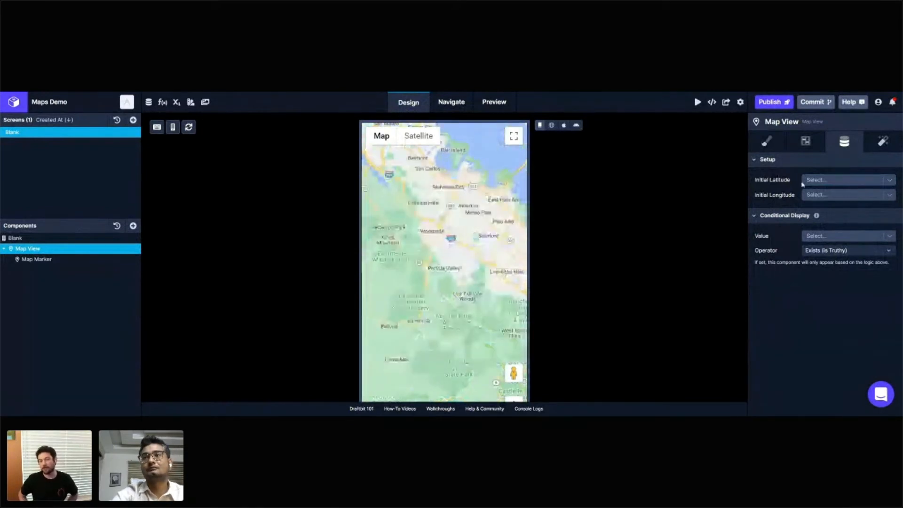
{"action": "left_click", "coordinate": [832, 183]}
{"action": "left_click", "coordinate": [832, 185]}
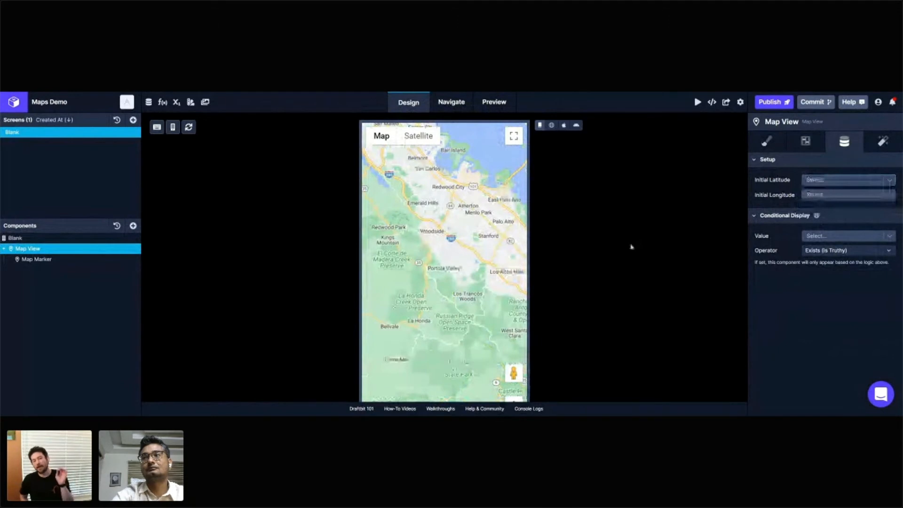
{"action": "left_click", "coordinate": [826, 179]}
{"action": "left_click", "coordinate": [826, 195]}
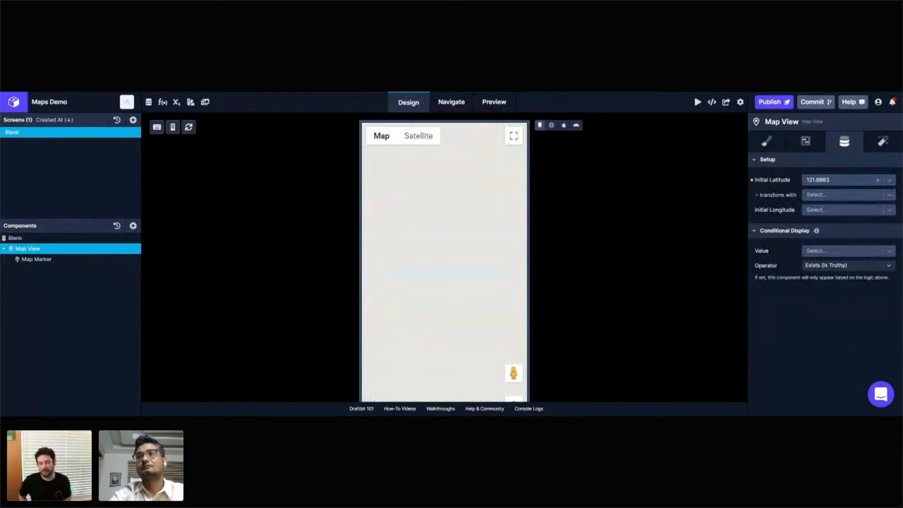
{"action": "left_click", "coordinate": [842, 210]}
{"action": "left_click", "coordinate": [849, 218]}
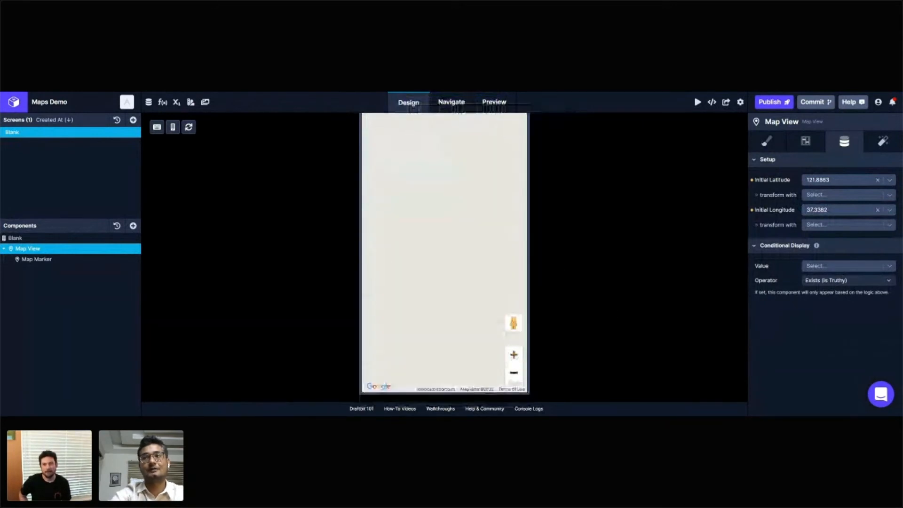
Step: Locate the marker on the design map and relaunch the iOS and Android previews with the Map View's new initial coordinates
{"action": "left_click", "coordinate": [515, 374]}
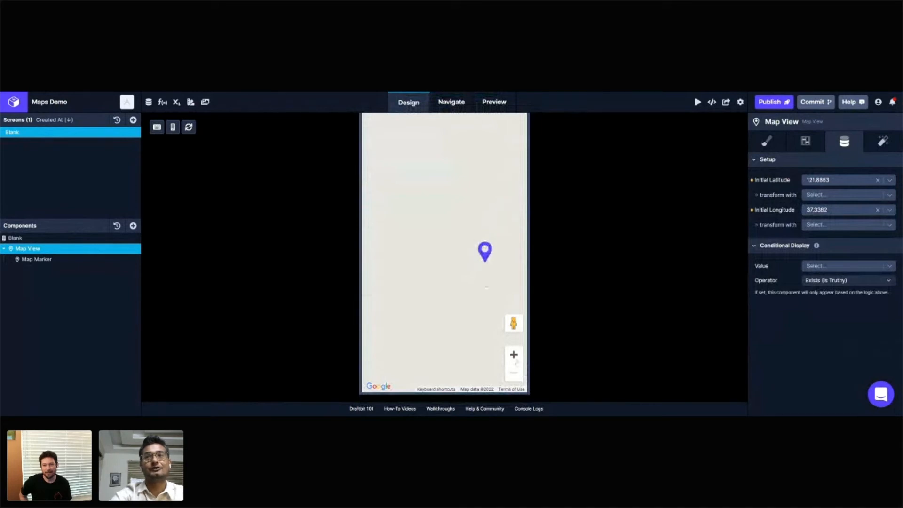
{"action": "left_click", "coordinate": [494, 102]}
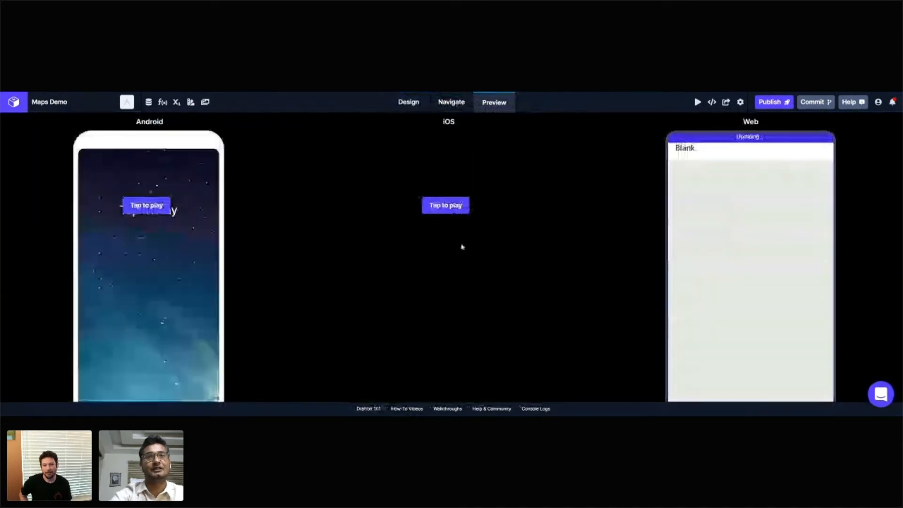
{"action": "left_click", "coordinate": [459, 211]}
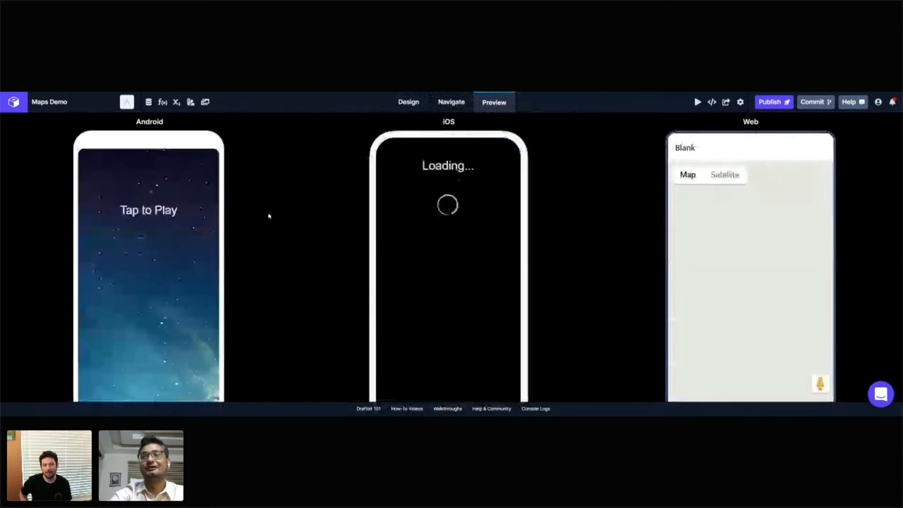
{"action": "left_click", "coordinate": [144, 246]}
{"action": "scroll", "coordinate": [574, 236], "scroll_direction": "down", "scroll_amount": 1}
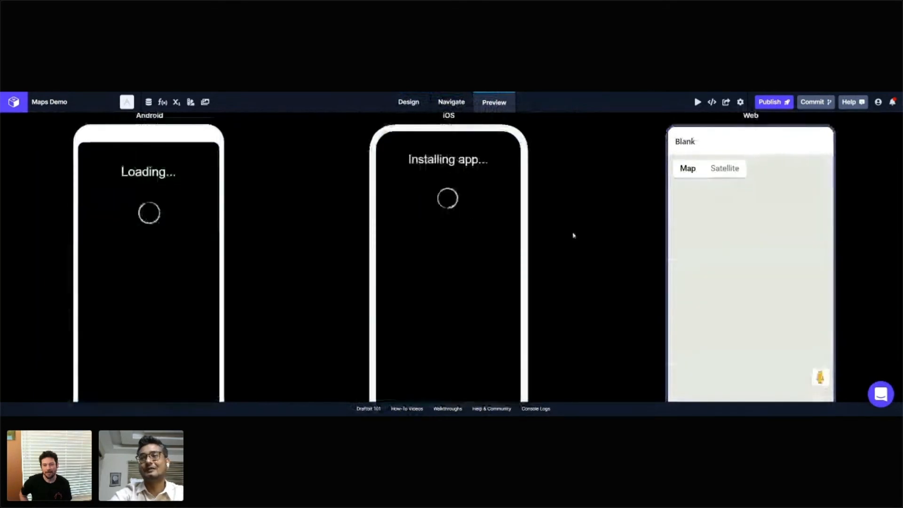
Step: Compare how the map and its marker load in the Android, iOS and Web previews
{"action": "scroll", "coordinate": [574, 236], "scroll_direction": "down", "scroll_amount": 3}
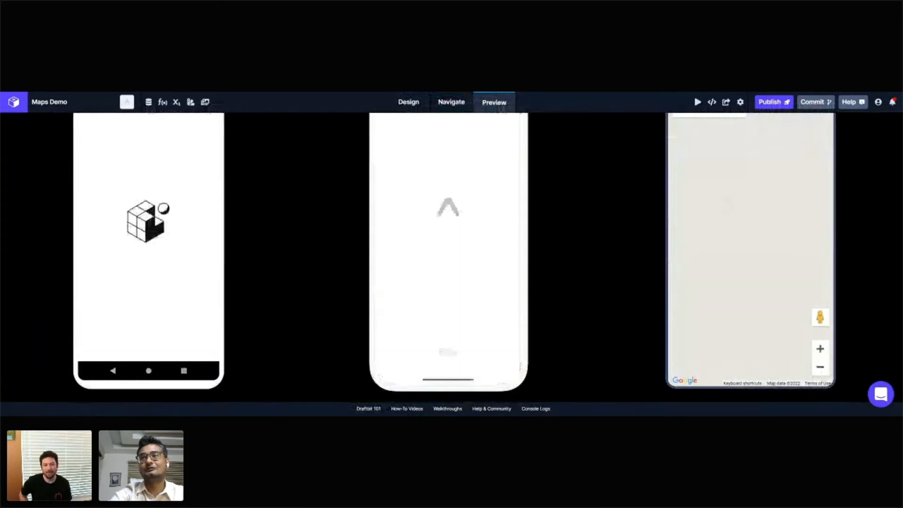
{"action": "scroll", "coordinate": [862, 259], "scroll_direction": "up", "scroll_amount": 1}
{"action": "scroll", "coordinate": [862, 259], "scroll_direction": "up", "scroll_amount": 3}
{"action": "scroll", "coordinate": [847, 258], "scroll_direction": "down", "scroll_amount": 2}
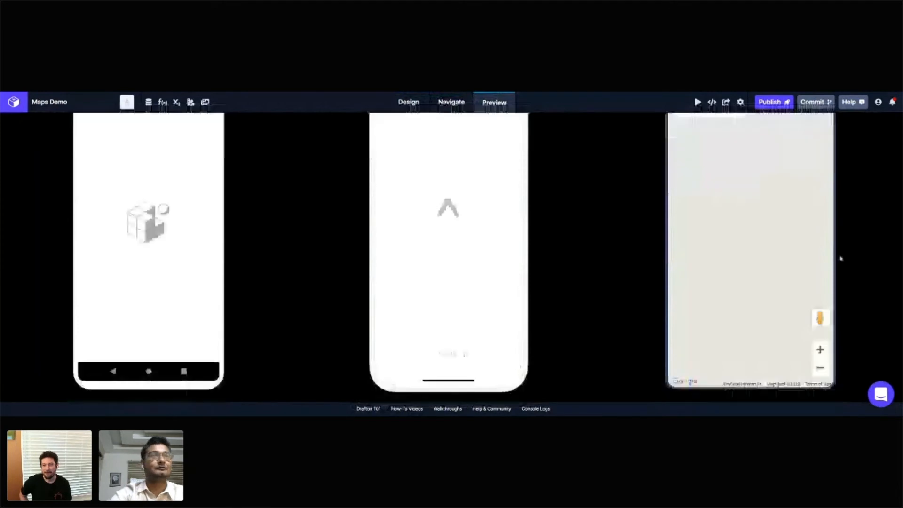
{"action": "scroll", "coordinate": [837, 258], "scroll_direction": "up", "scroll_amount": 1}
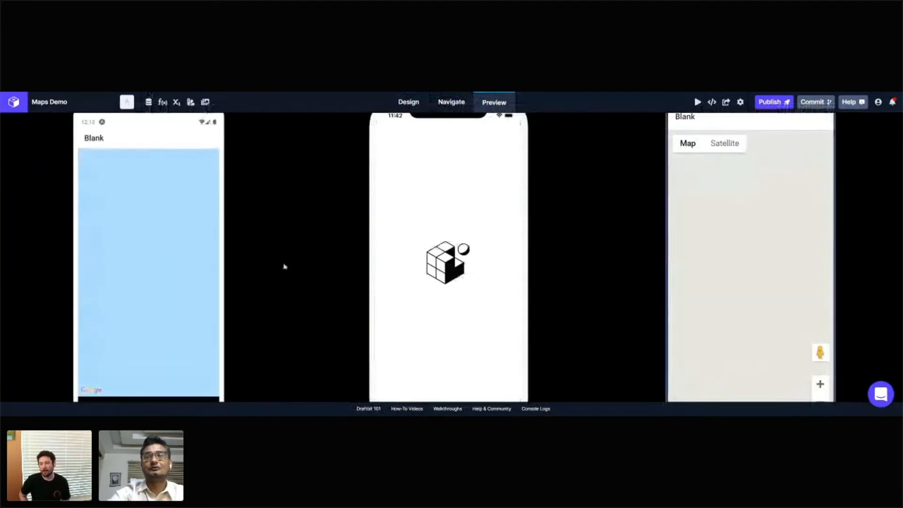
{"action": "scroll", "coordinate": [343, 272], "scroll_direction": "down", "scroll_amount": 1}
{"action": "scroll", "coordinate": [340, 275], "scroll_direction": "up", "scroll_amount": 1}
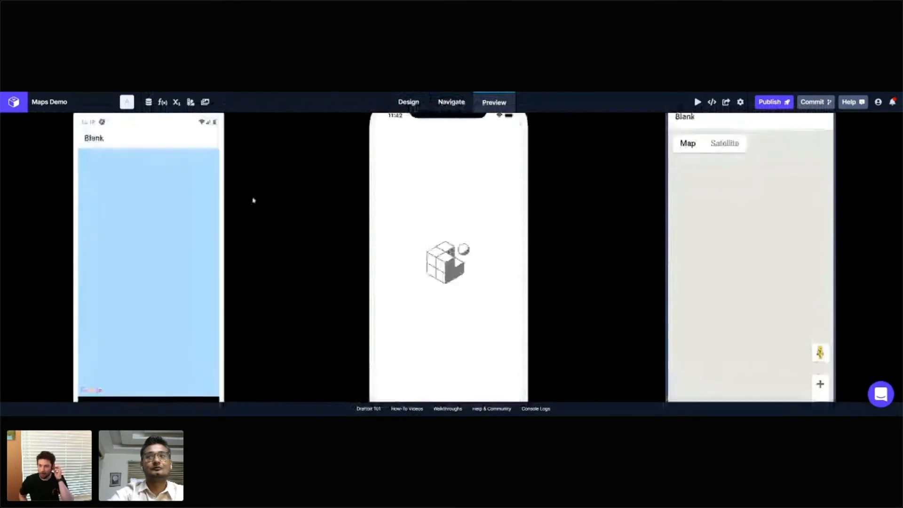
Step: Return to the screen design and swap the Map View's coordinates to initial latitude 37.3382 and initial longitude 121.8863
{"action": "left_click", "coordinate": [414, 106]}
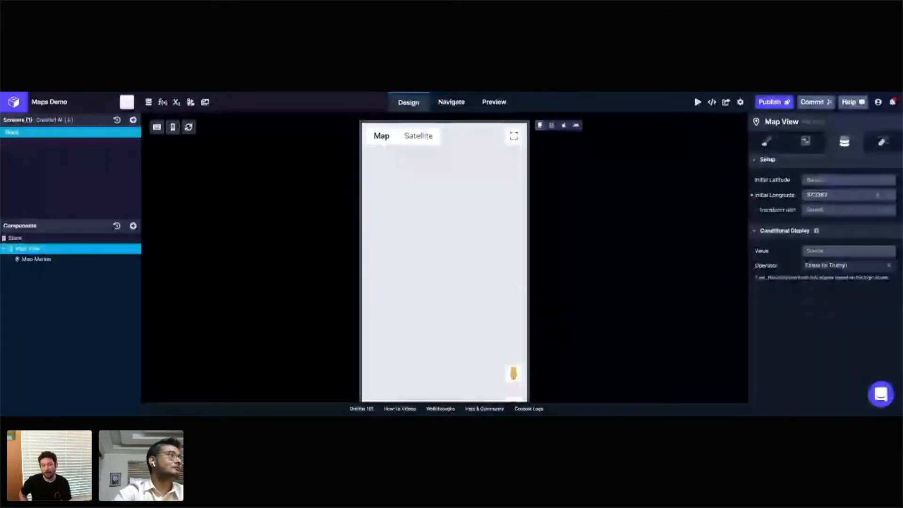
{"action": "left_click", "coordinate": [840, 180]}
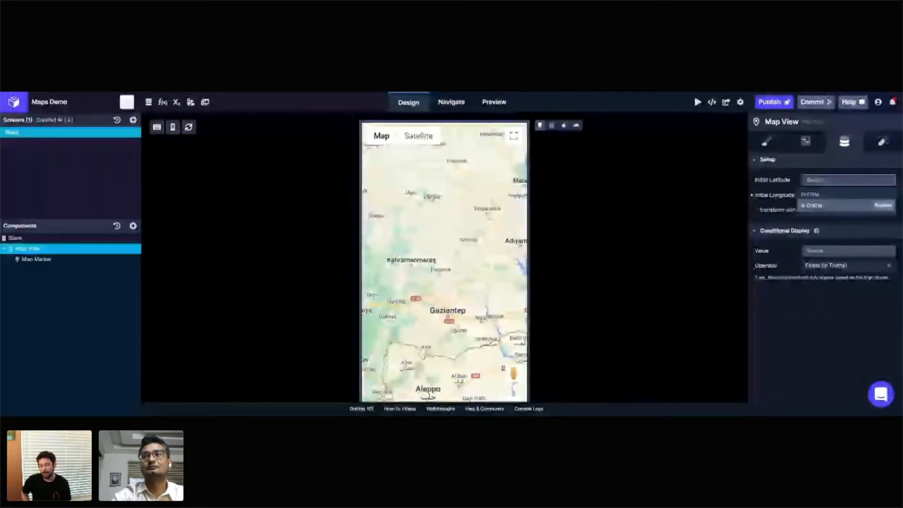
{"action": "type", "text": "37.3382"}
{"action": "left_click", "coordinate": [832, 198]}
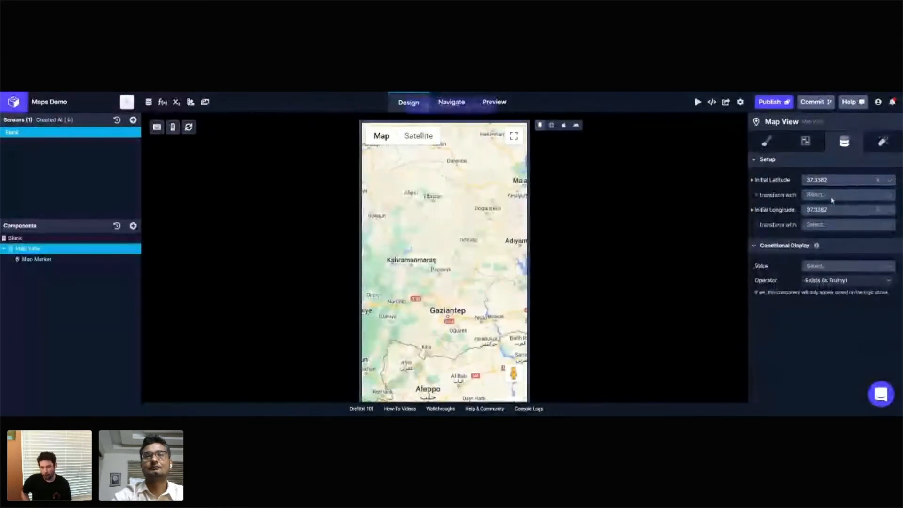
{"action": "left_click", "coordinate": [833, 212]}
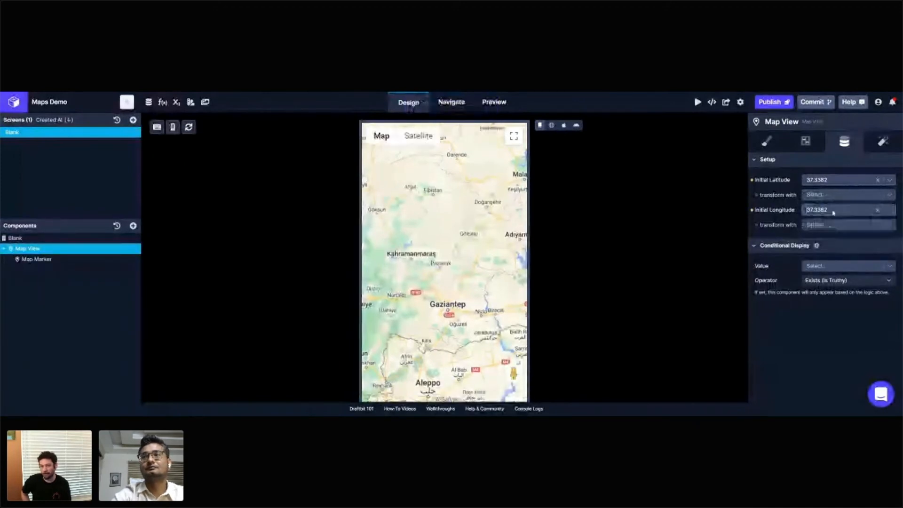
{"action": "left_click", "coordinate": [879, 211]}
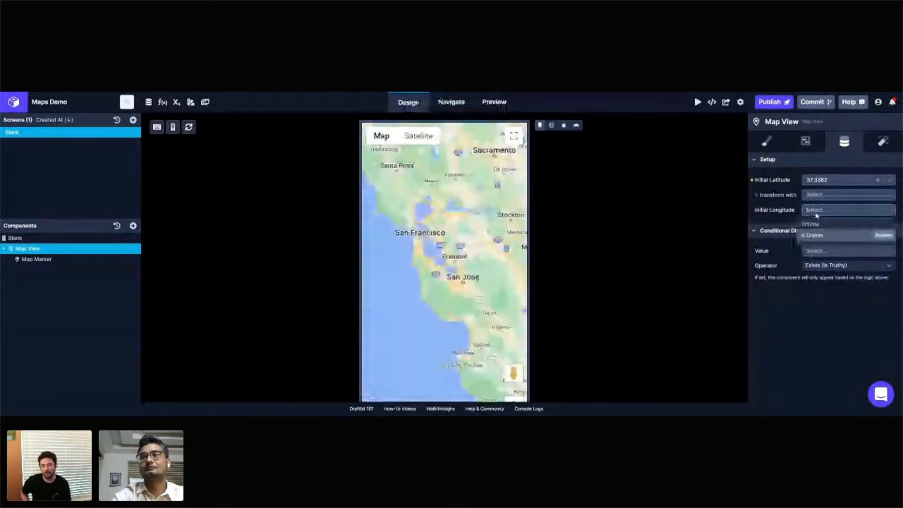
{"action": "left_click", "coordinate": [832, 226]}
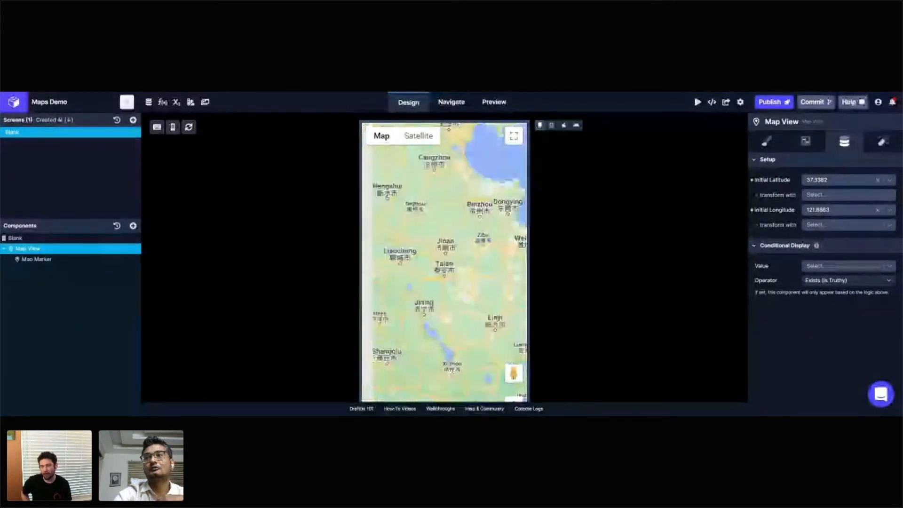
Step: Clear both initial coordinates of the Map View and set its initial latitude to 121.8863
{"action": "left_click", "coordinate": [878, 181]}
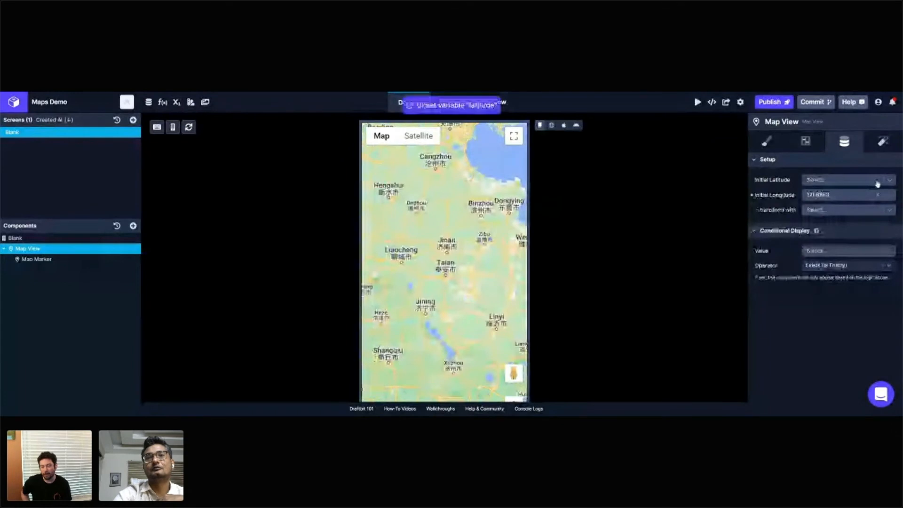
{"action": "left_click", "coordinate": [752, 196]}
{"action": "left_click", "coordinate": [820, 181]}
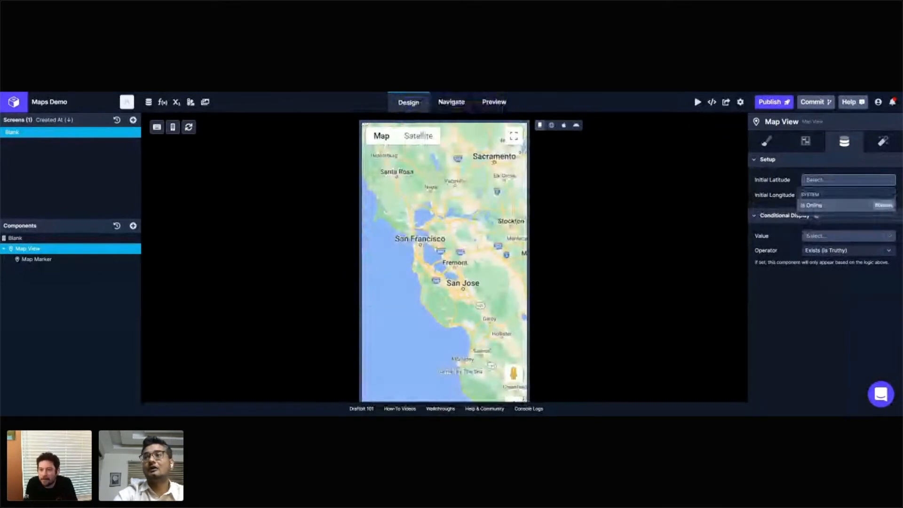
{"action": "type", "text": "121.8863"}
{"action": "left_click", "coordinate": [824, 196]}
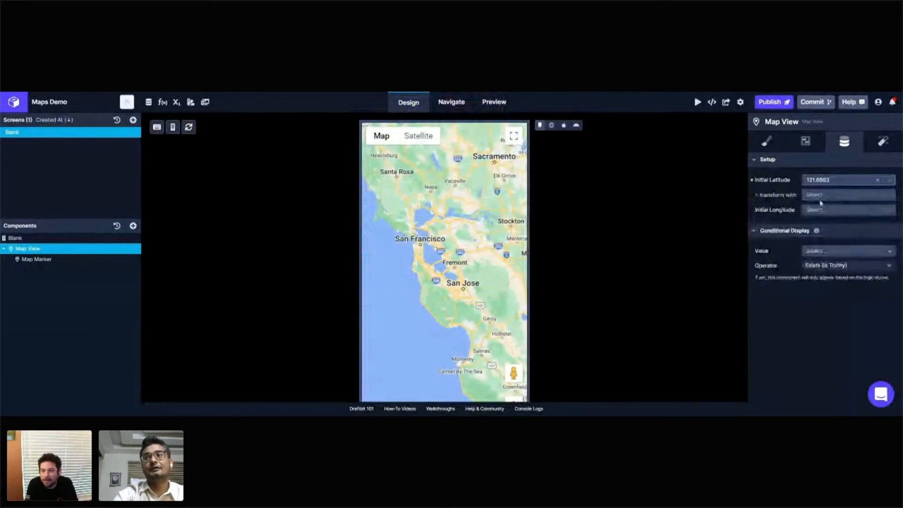
{"action": "left_click", "coordinate": [820, 200]}
{"action": "left_click", "coordinate": [736, 222]}
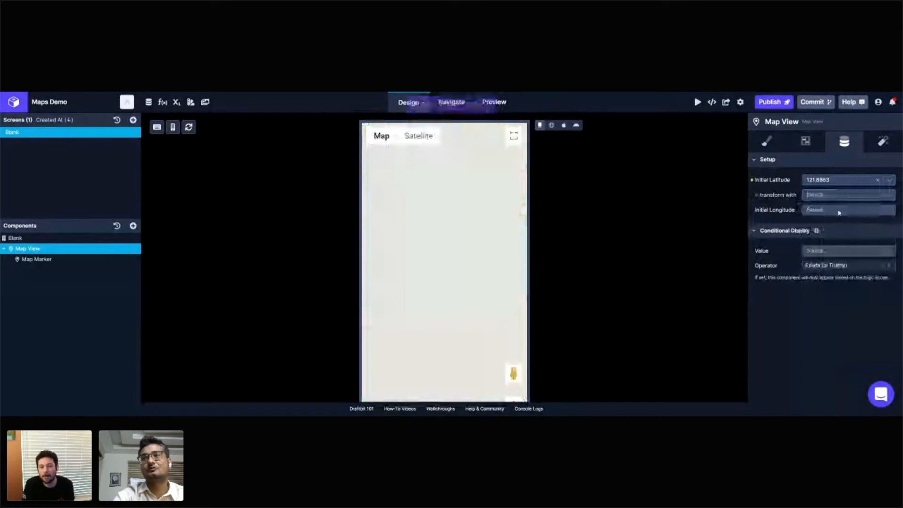
Step: Set the Map View's initial longitude to 37.3382
{"action": "left_click", "coordinate": [839, 210]}
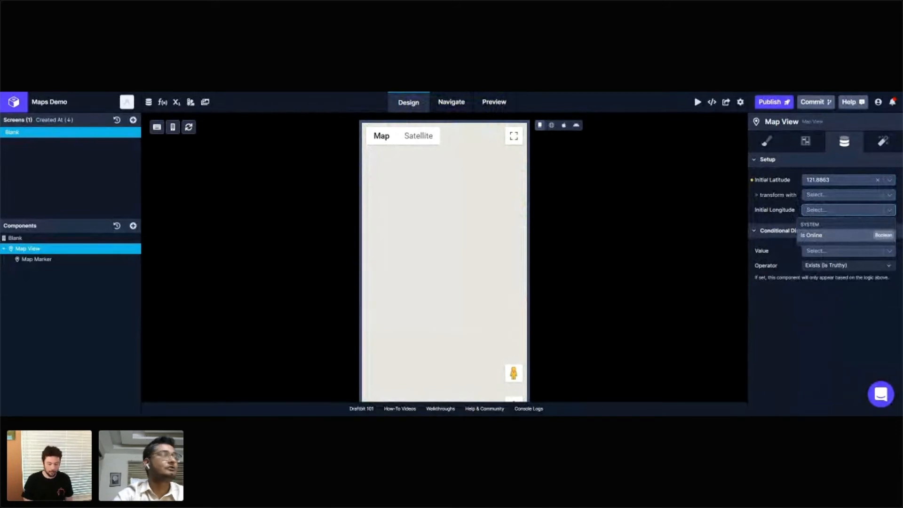
{"action": "type", "text": "37.3382"}
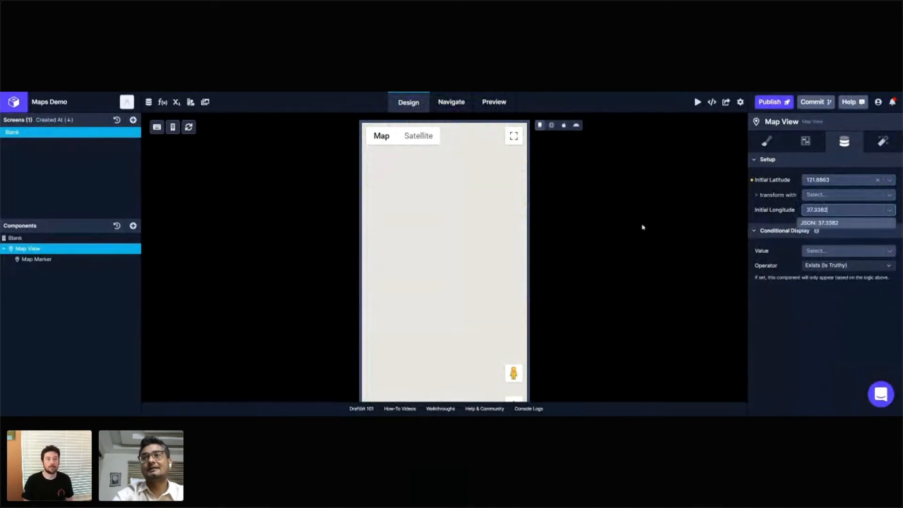
{"action": "left_click", "coordinate": [818, 222]}
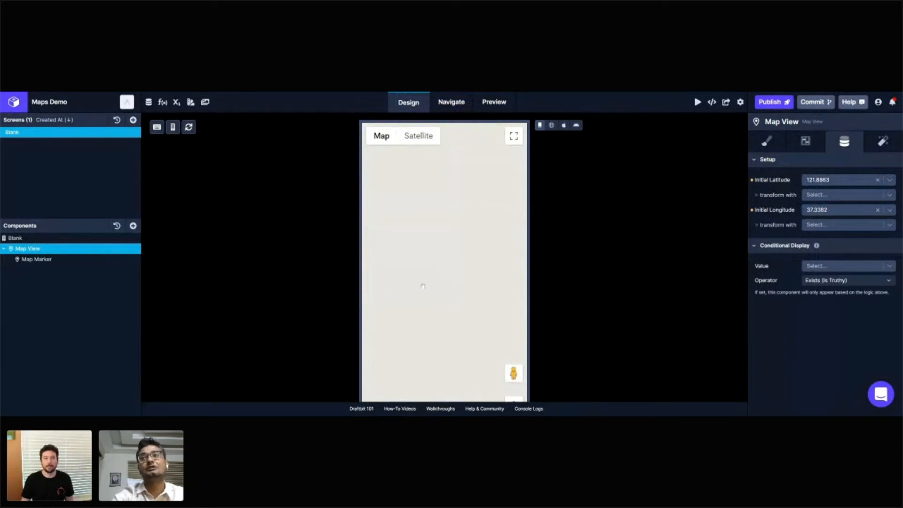
Step: Show the Blank screen's web version on the canvas and examine the Map Marker's coordinates and title settings
{"action": "left_click", "coordinate": [552, 125]}
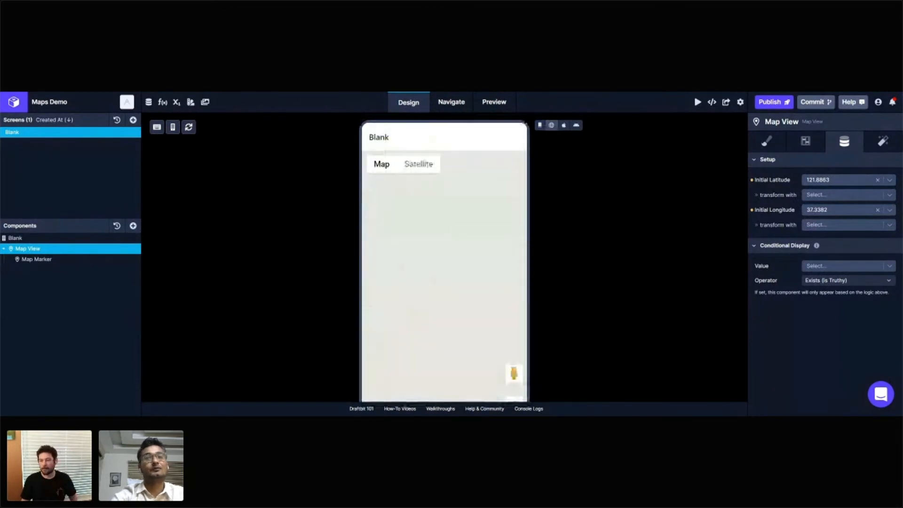
{"action": "scroll", "coordinate": [577, 294], "scroll_direction": "down", "scroll_amount": 2}
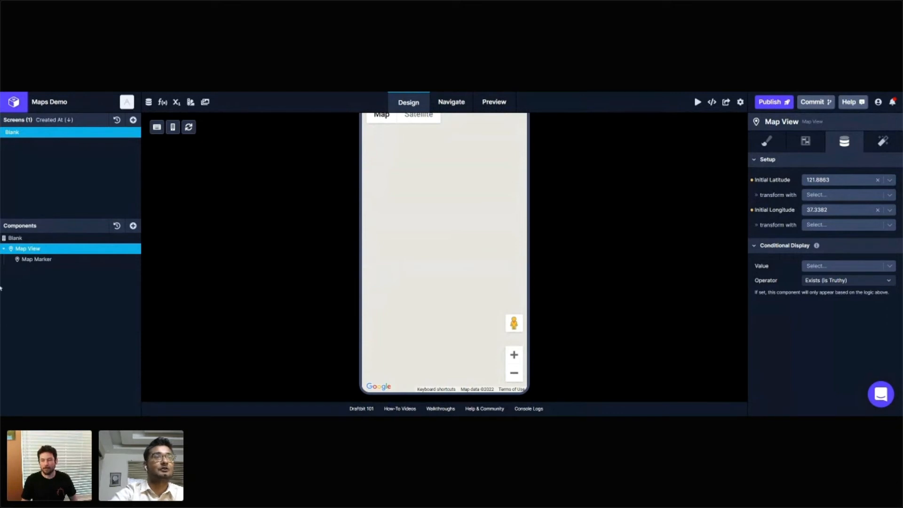
{"action": "left_click", "coordinate": [67, 260]}
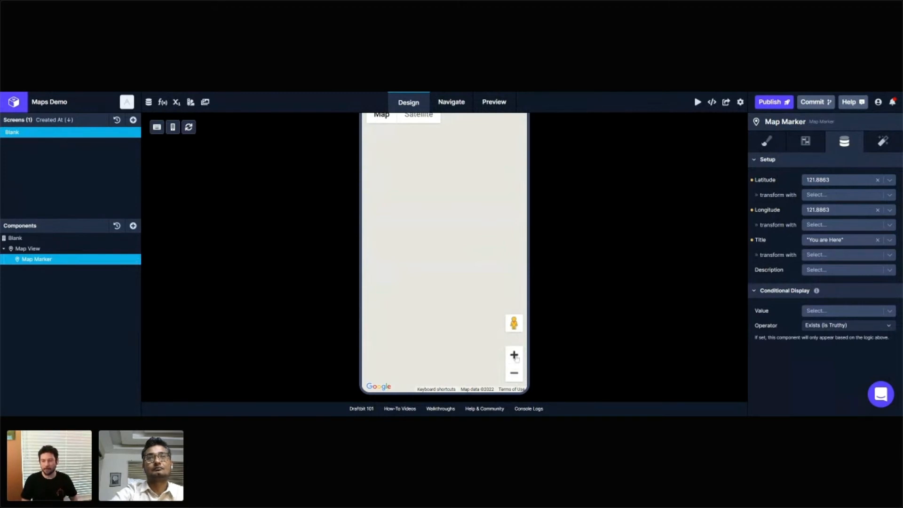
Step: Find the marker on the web map, check the Android and iOS previews, and return to the screen design
{"action": "mouse_move", "coordinate": [474, 230]}
{"action": "left_mouse_down"}
{"action": "mouse_move", "coordinate": [405, 241]}
{"action": "mouse_move", "coordinate": [345, 234]}
{"action": "left_mouse_up"}
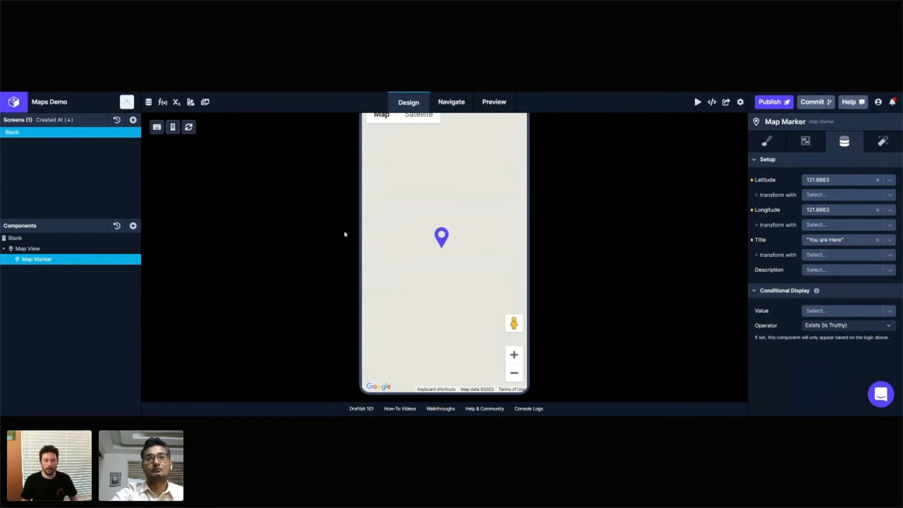
{"action": "mouse_move", "coordinate": [464, 294]}
{"action": "left_mouse_down"}
{"action": "mouse_move", "coordinate": [448, 337]}
{"action": "mouse_move", "coordinate": [461, 410]}
{"action": "mouse_move", "coordinate": [445, 351]}
{"action": "mouse_move", "coordinate": [448, 268]}
{"action": "left_mouse_up"}
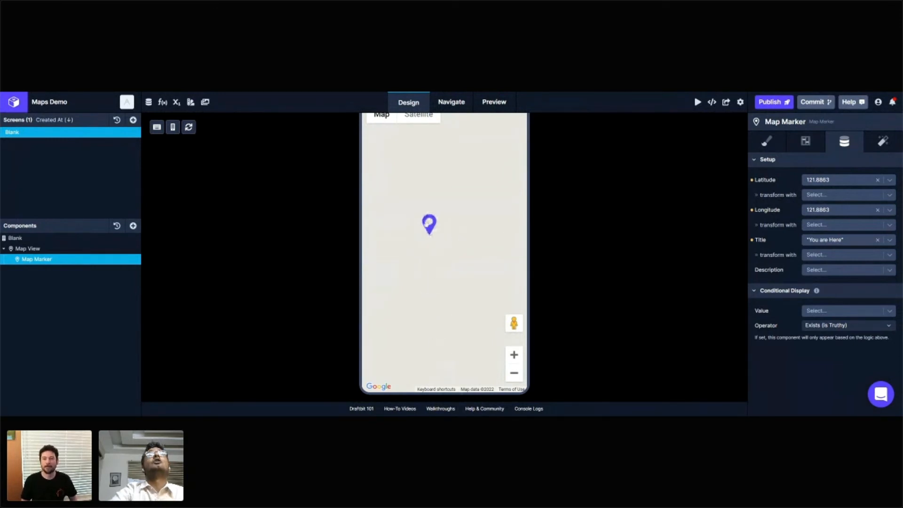
{"action": "mouse_move", "coordinate": [432, 231]}
{"action": "left_mouse_down"}
{"action": "mouse_move", "coordinate": [443, 260]}
{"action": "mouse_move", "coordinate": [436, 235]}
{"action": "left_mouse_up"}
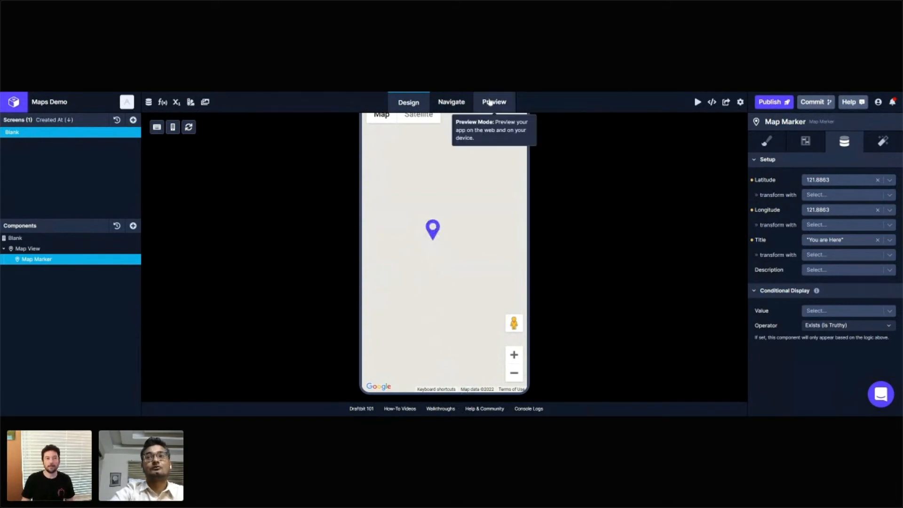
{"action": "left_click", "coordinate": [493, 107]}
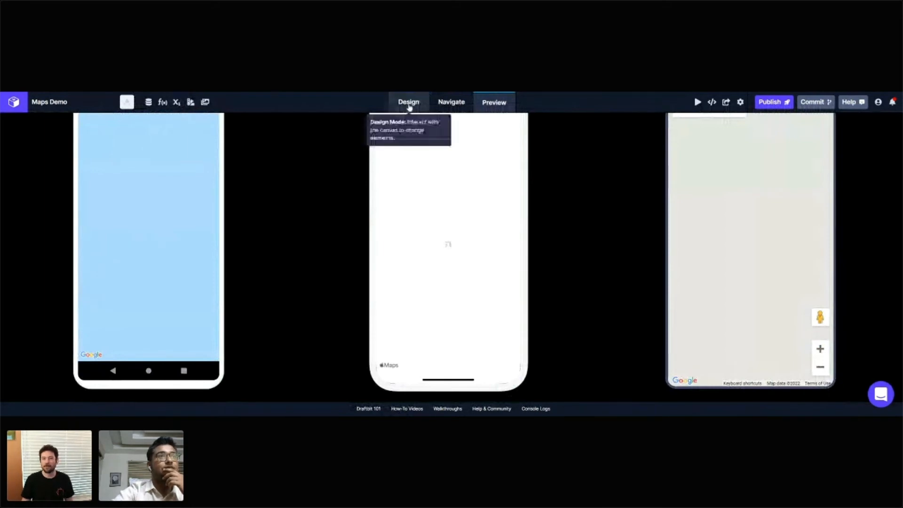
{"action": "left_click", "coordinate": [409, 103]}
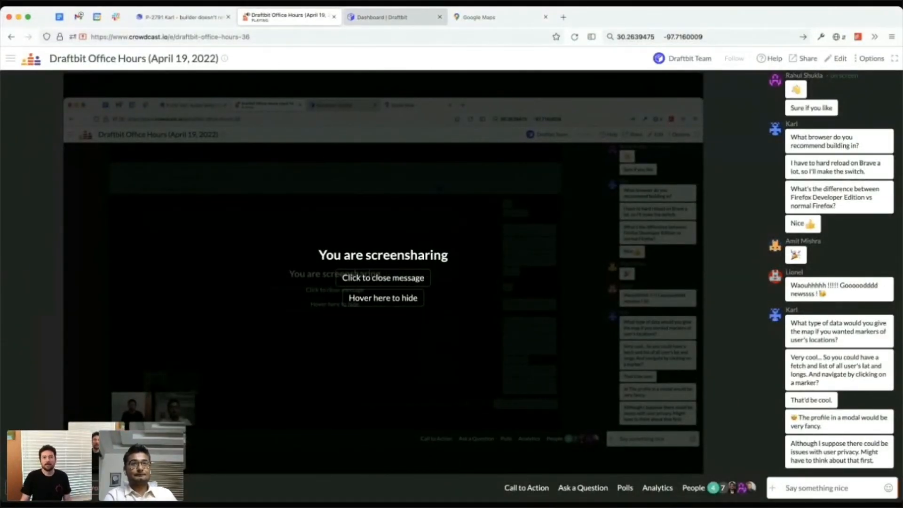
Step: Switch to the Map Test app in the other Draftbit browser tab and add a Map View to its Blank screen
{"action": "left_click", "coordinate": [394, 17]}
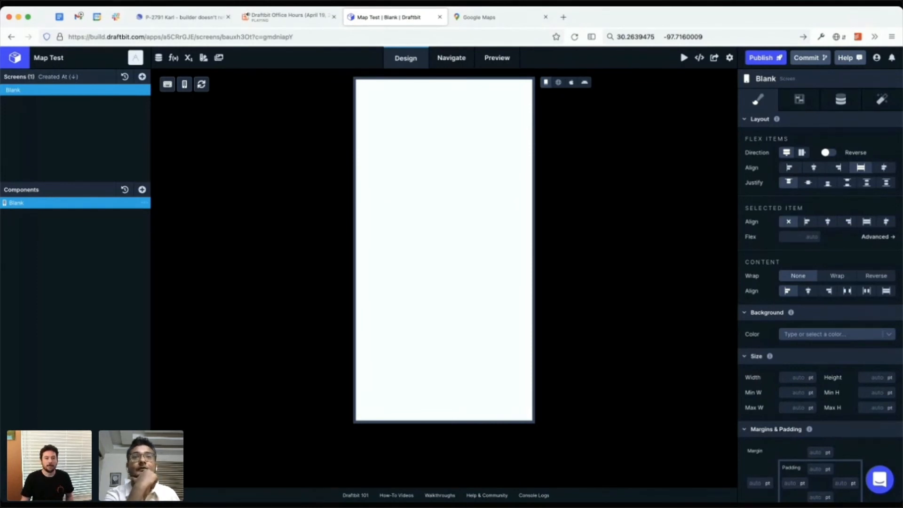
{"action": "left_click", "coordinate": [142, 189]}
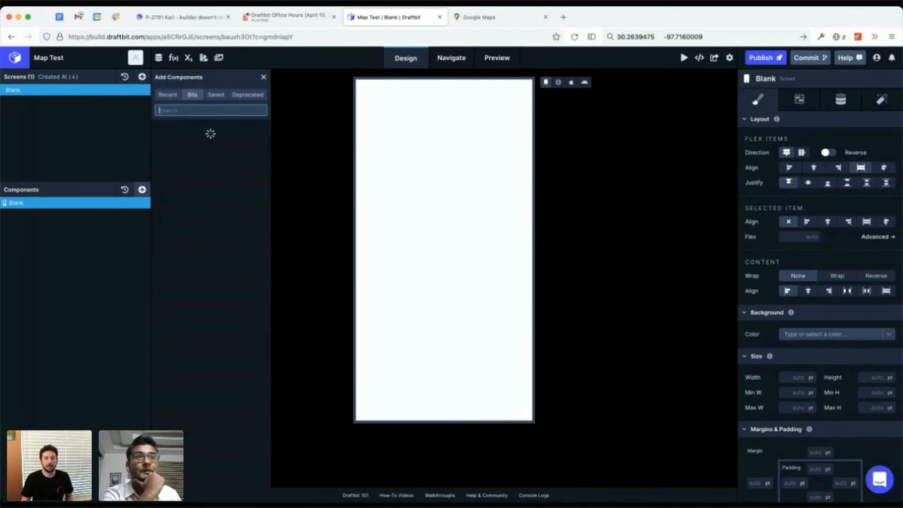
{"action": "type", "text": "map"}
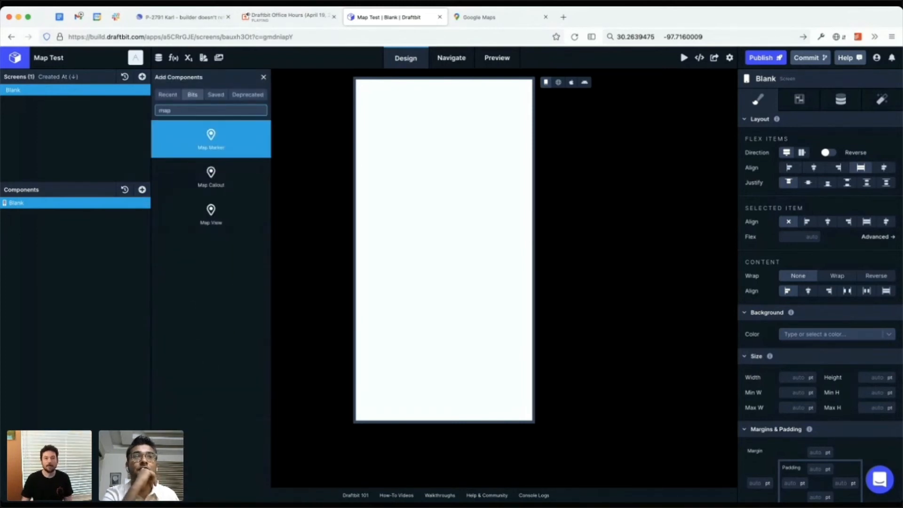
{"action": "key", "text": "Down"}
{"action": "key", "text": "Down"}
{"action": "key", "text": "Return"}
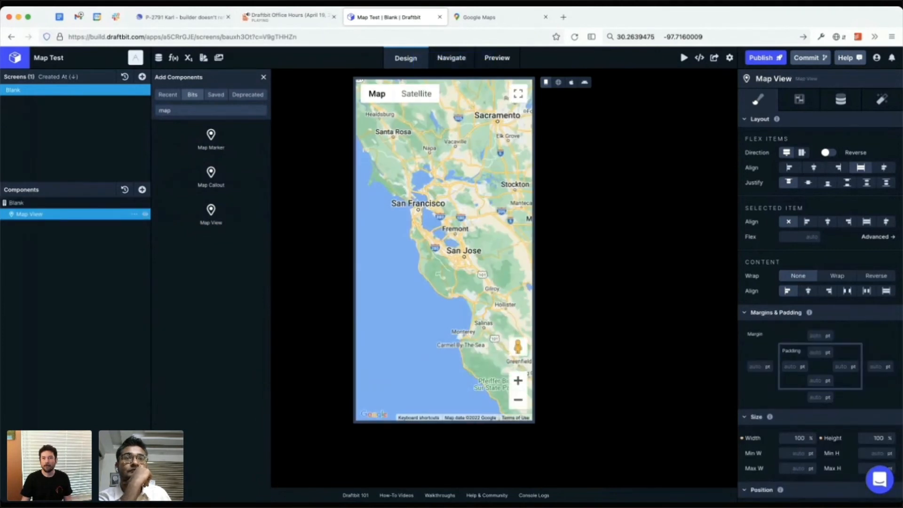
Step: Set the new Map View's initial latitude to 30.2639475, copied from the browser's search box
{"action": "left_click", "coordinate": [841, 99]}
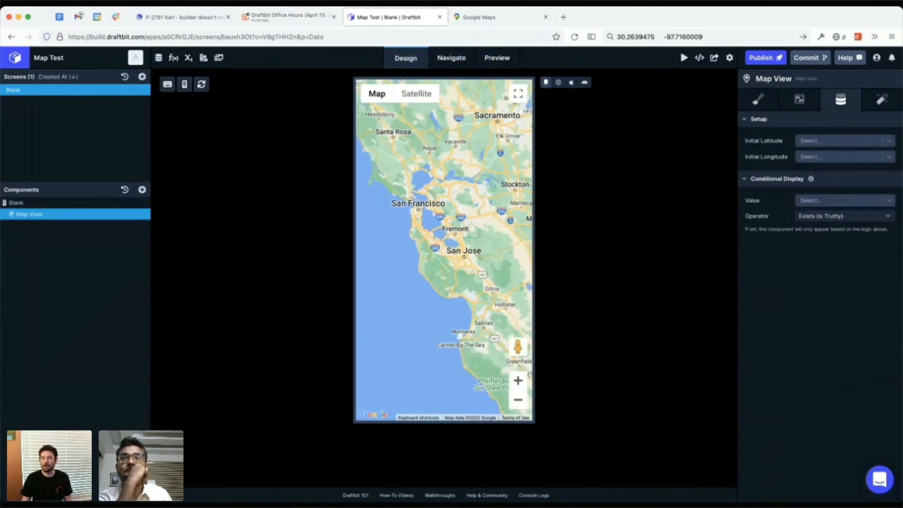
{"action": "double_click", "coordinate": [636, 37]}
{"action": "key", "text": "super+c"}
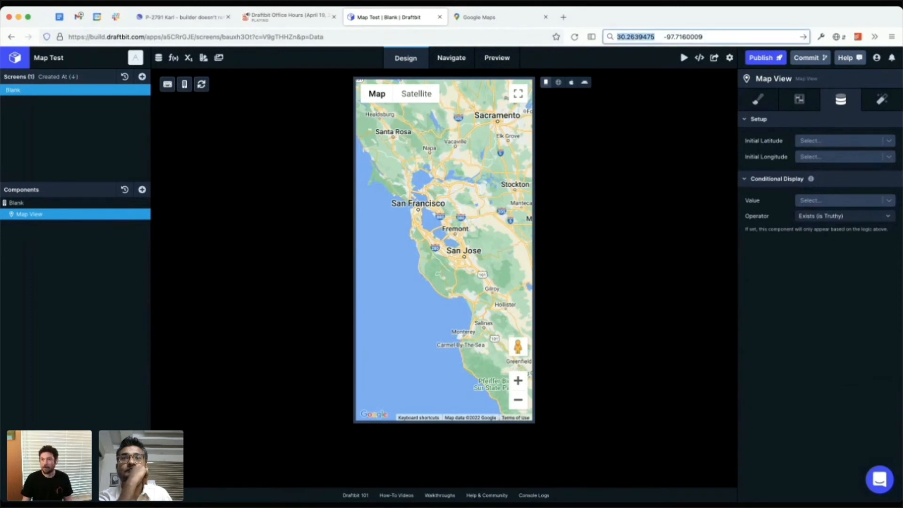
{"action": "left_click", "coordinate": [840, 141]}
{"action": "key", "text": "super+v"}
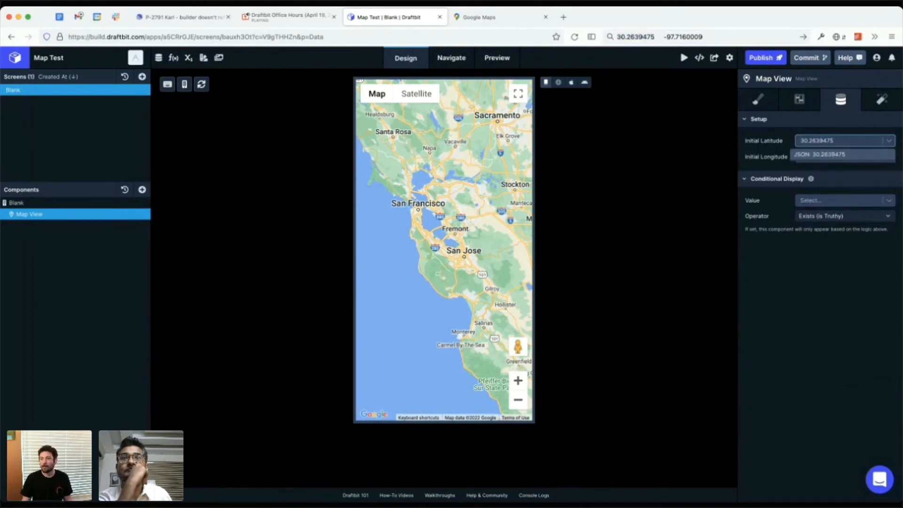
{"action": "key", "text": "Return"}
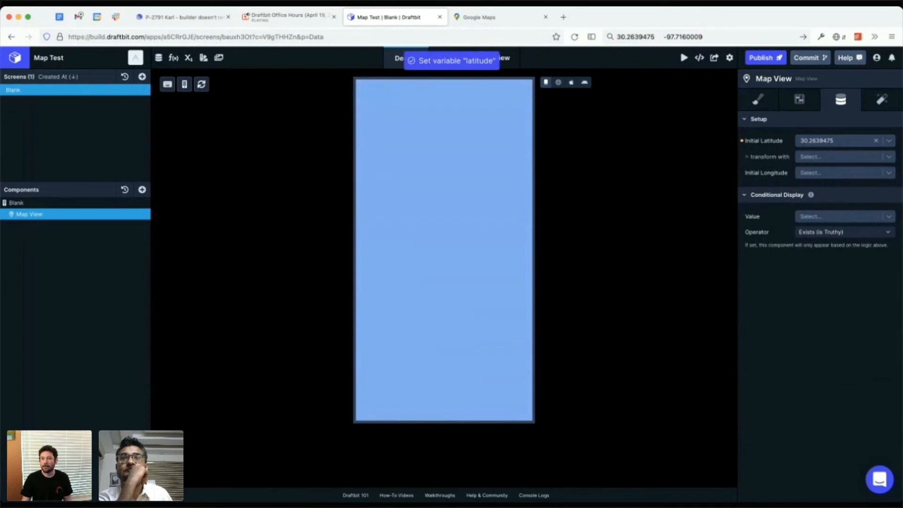
Step: Set the Map View's initial longitude to -97.7160009, copied from the browser's search box
{"action": "double_click", "coordinate": [682, 36]}
{"action": "key", "text": "super+c"}
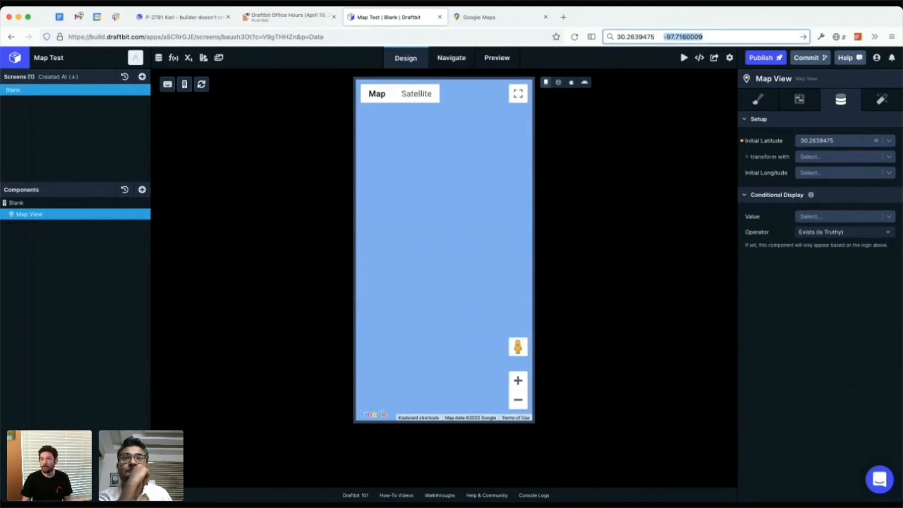
{"action": "left_click", "coordinate": [839, 172]}
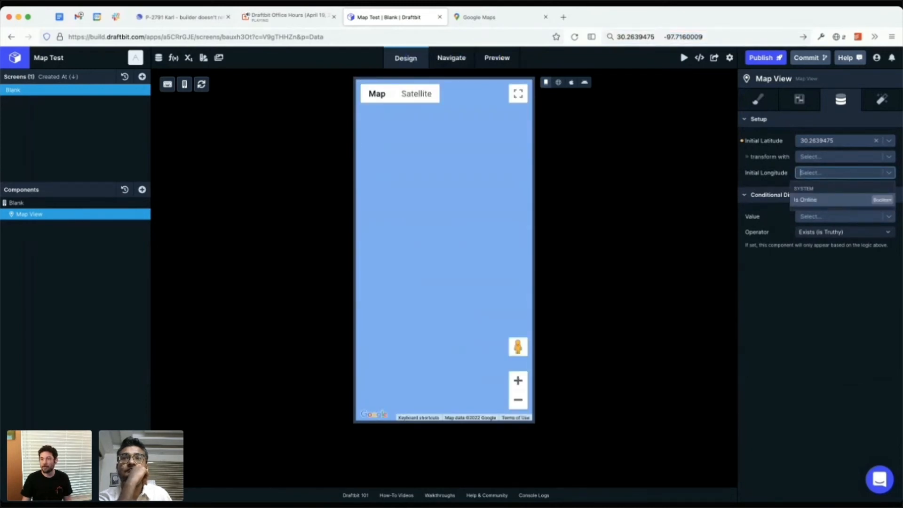
{"action": "key", "text": "super+v"}
{"action": "key", "text": "Return"}
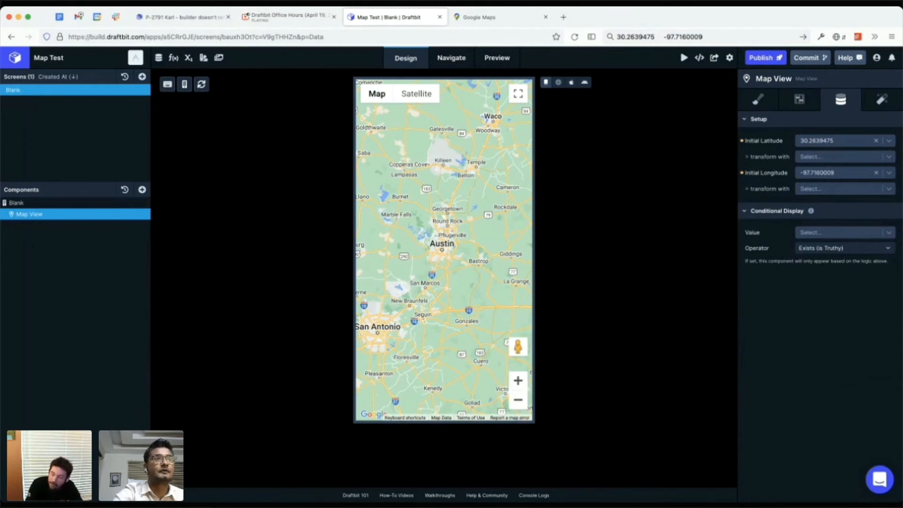
Step: Try initial web zoom levels 13 and 11 on the Map View, and settle on 12
{"action": "left_click", "coordinate": [799, 100]}
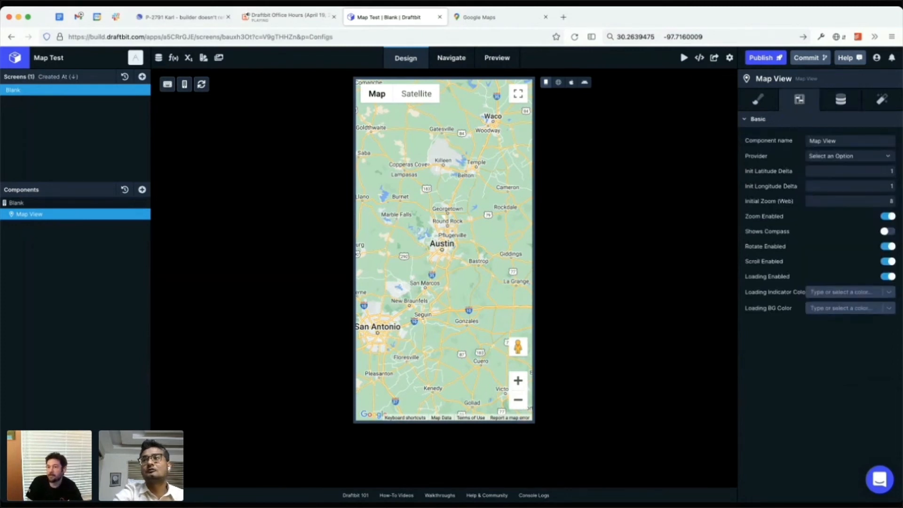
{"action": "left_click", "coordinate": [890, 202]}
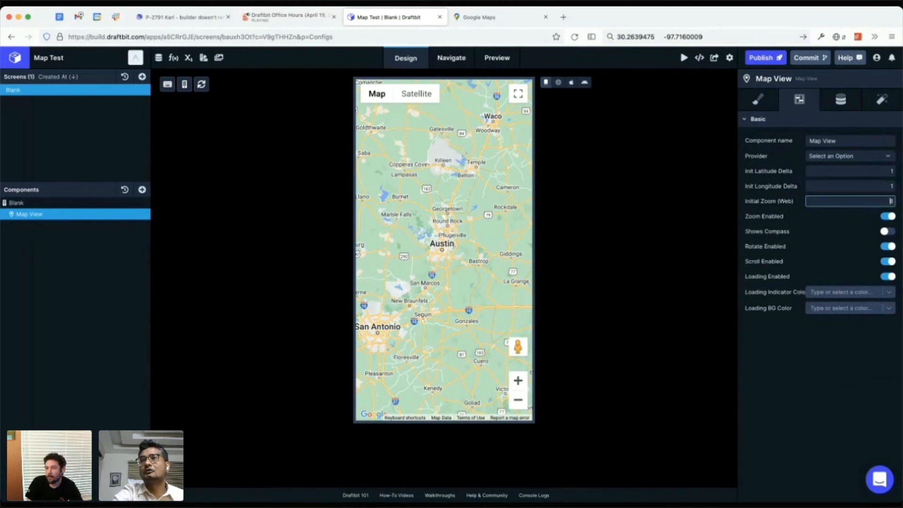
{"action": "key", "text": "BackSpace"}
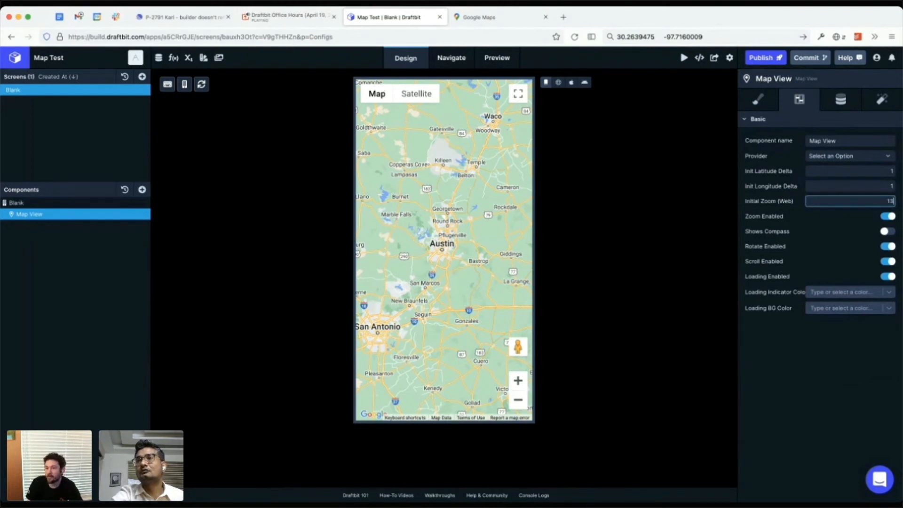
{"action": "key", "text": "Return"}
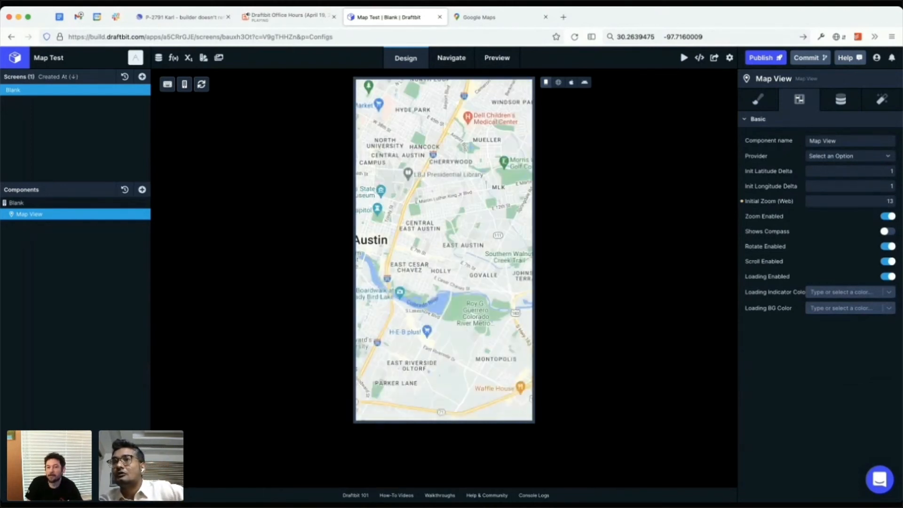
{"action": "double_click", "coordinate": [889, 202]}
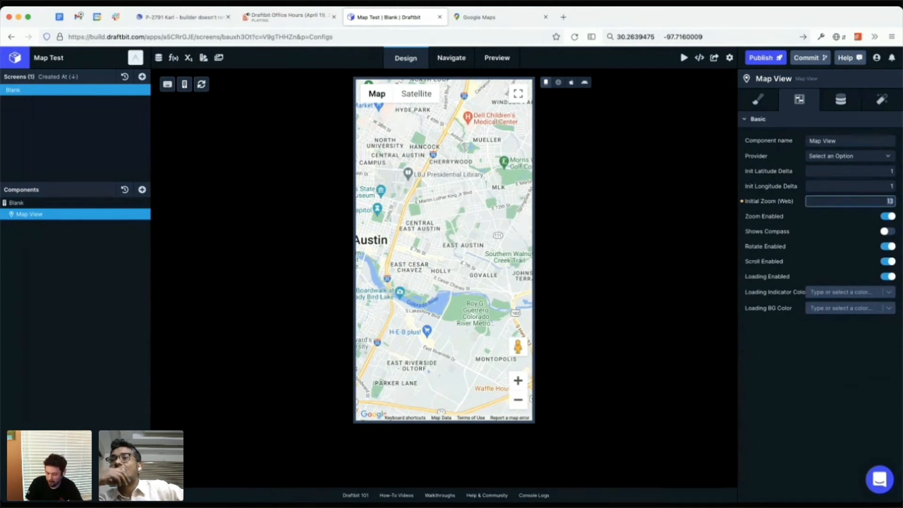
{"action": "type", "text": "11"}
{"action": "key", "text": "Return"}
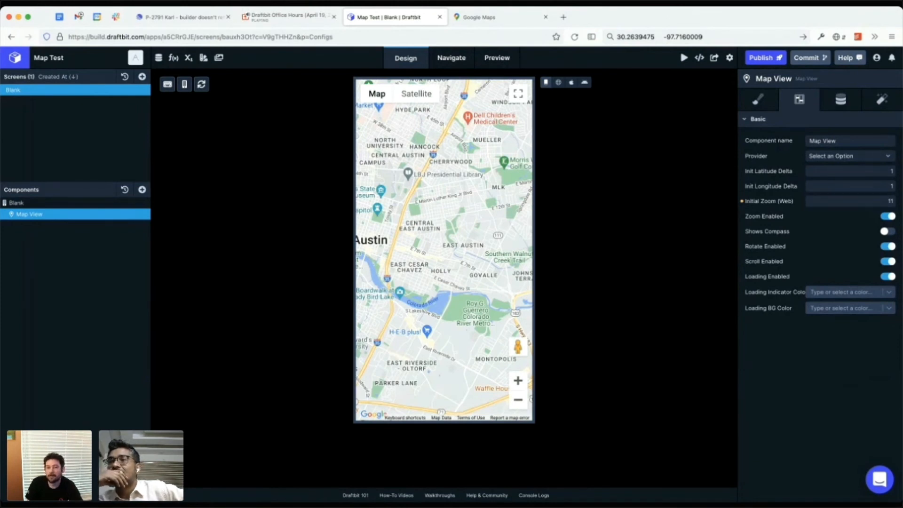
{"action": "double_click", "coordinate": [891, 201]}
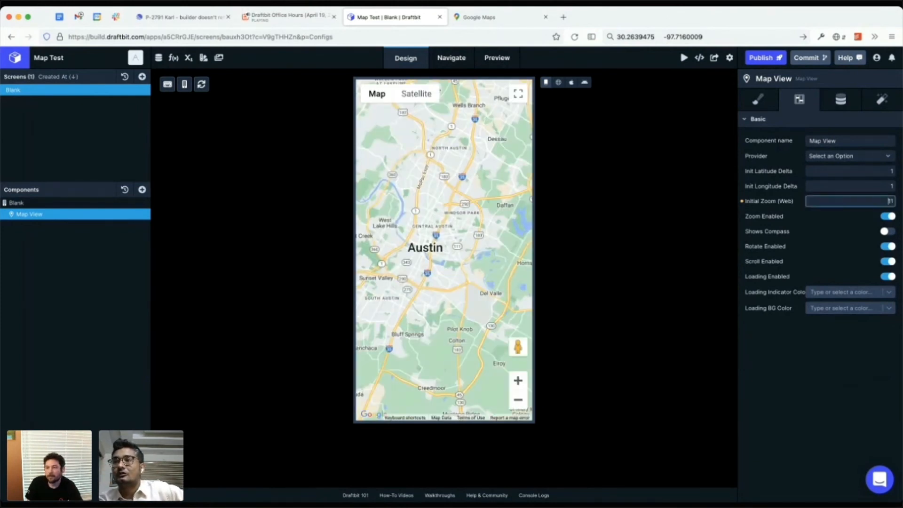
{"action": "type", "text": "12"}
{"action": "key", "text": "Return"}
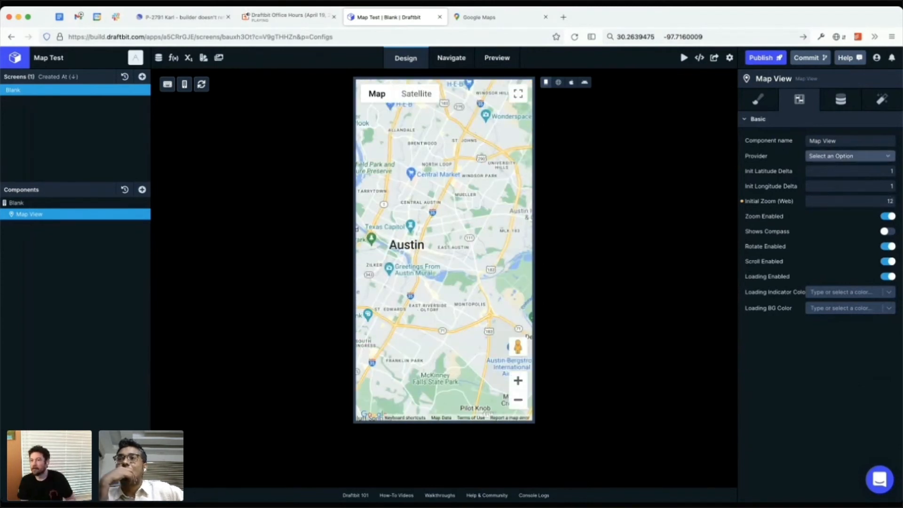
Step: Examine the available provider options for the Map View without choosing one
{"action": "left_click", "coordinate": [850, 156]}
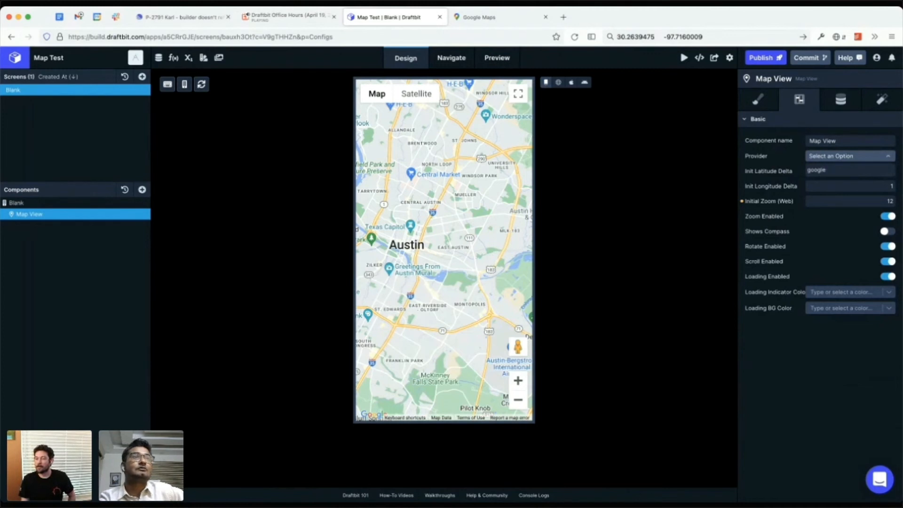
{"action": "left_click", "coordinate": [851, 156]}
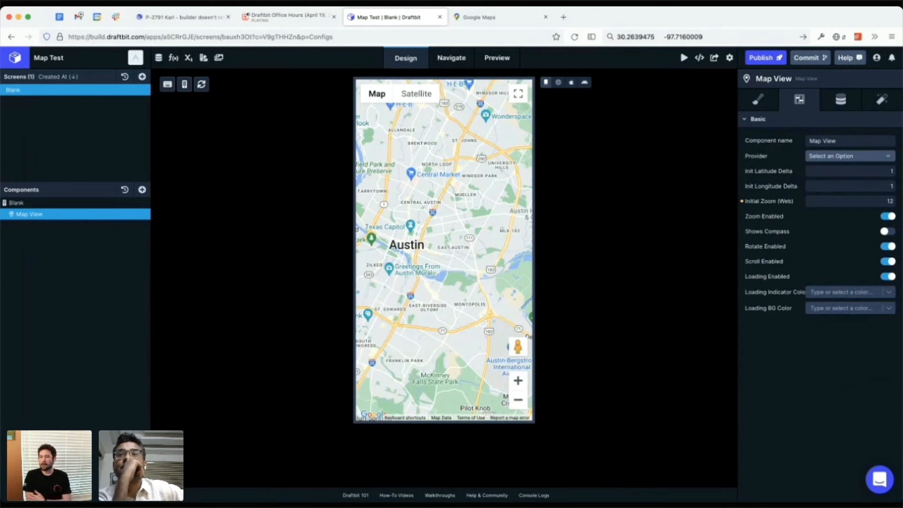
{"action": "left_click", "coordinate": [850, 156]}
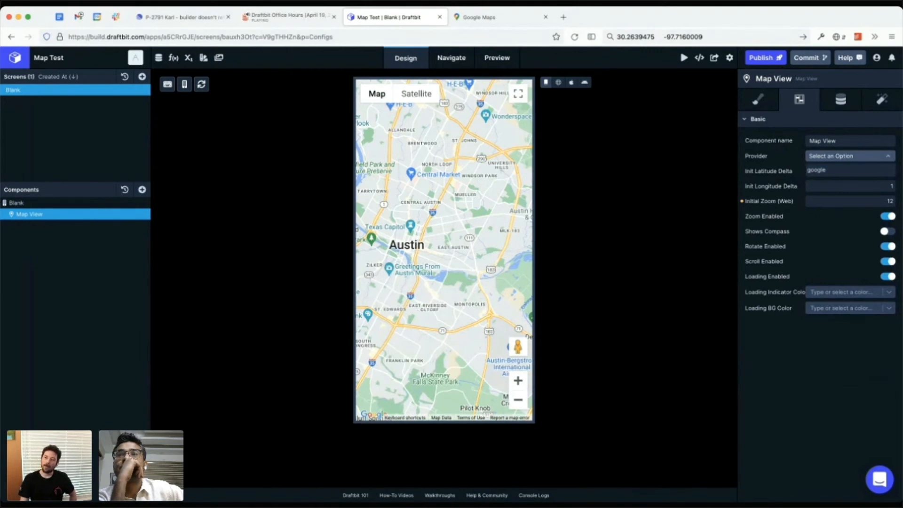
{"action": "key", "text": "Escape"}
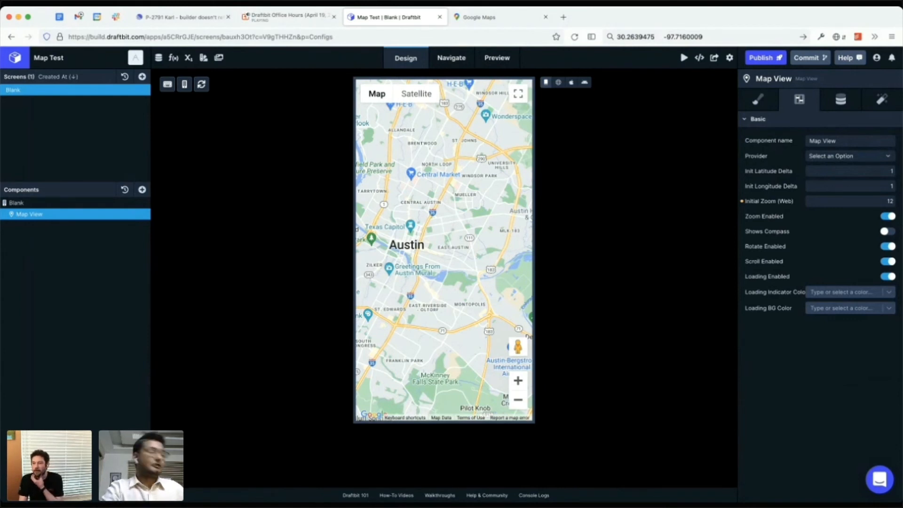
Step: Enable Shows Compass on the Map View, check the map in the iOS preview, and return to the screen design
{"action": "left_click", "coordinate": [888, 232]}
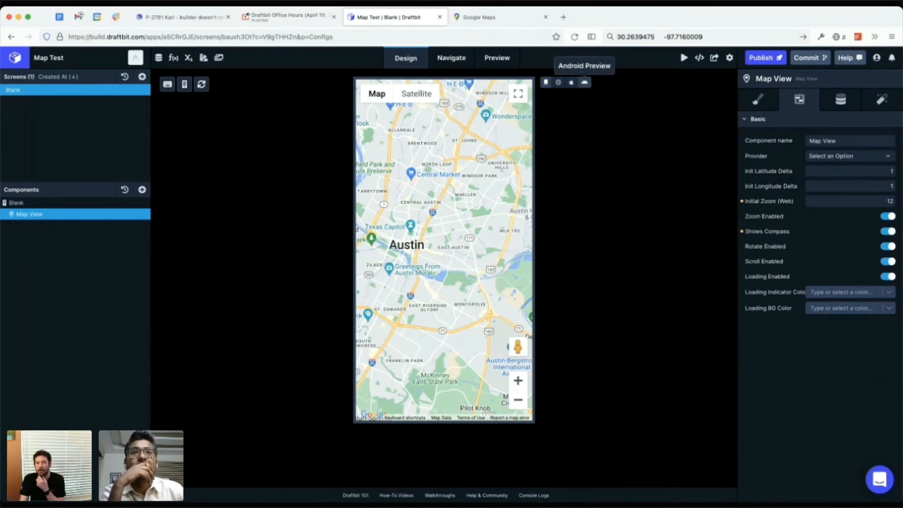
{"action": "left_click", "coordinate": [571, 83]}
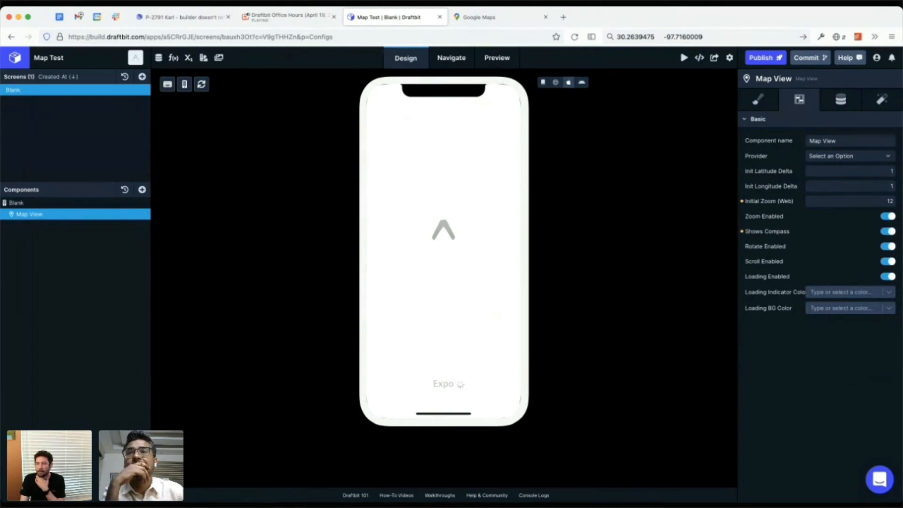
{"action": "left_click", "coordinate": [844, 292]}
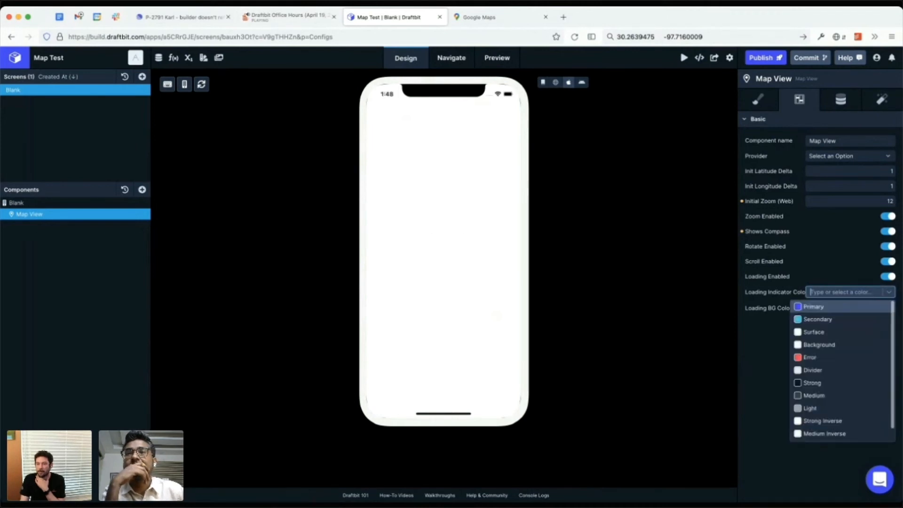
{"action": "left_click", "coordinate": [819, 319]}
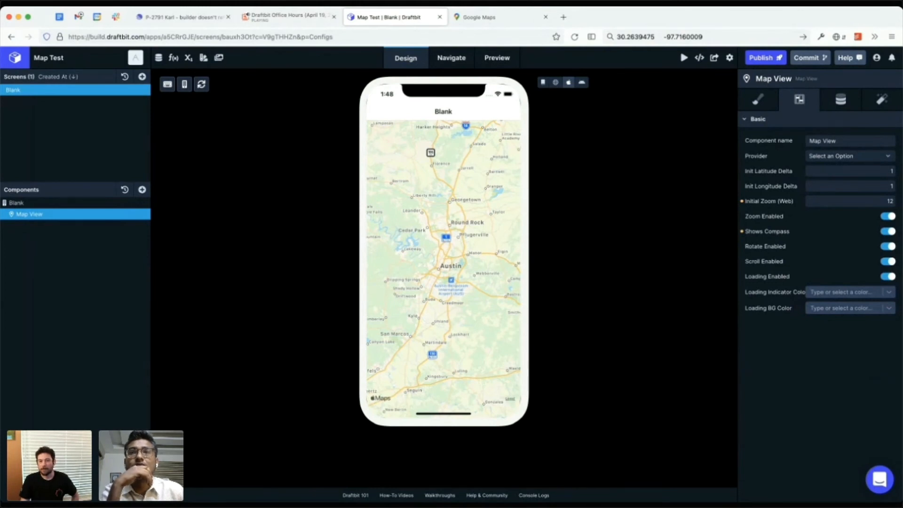
{"action": "left_click_drag", "start_coordinate": [445, 264], "coordinate": [417, 256]}
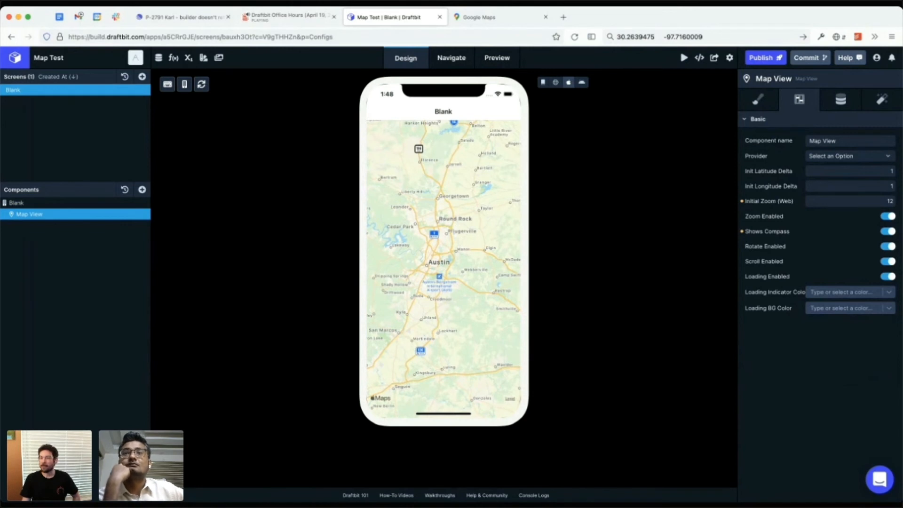
{"action": "left_click", "coordinate": [544, 82]}
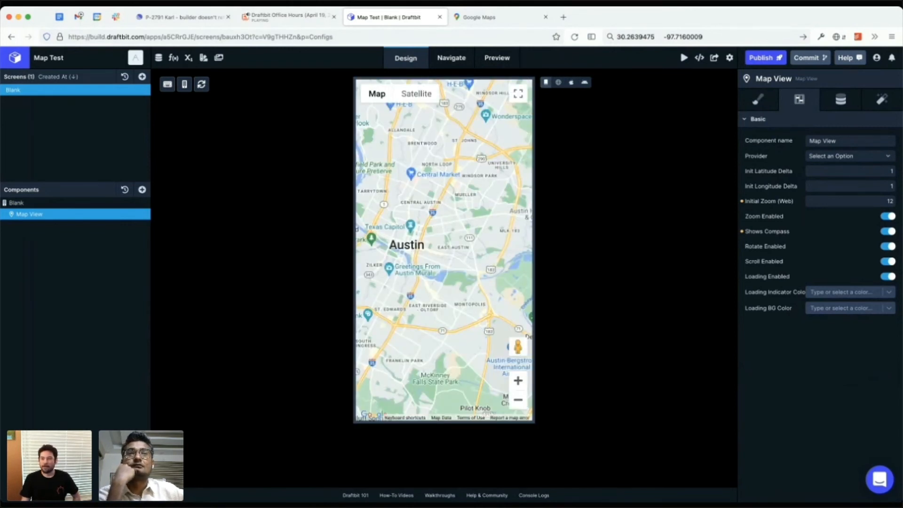
{"action": "left_click", "coordinate": [758, 99]}
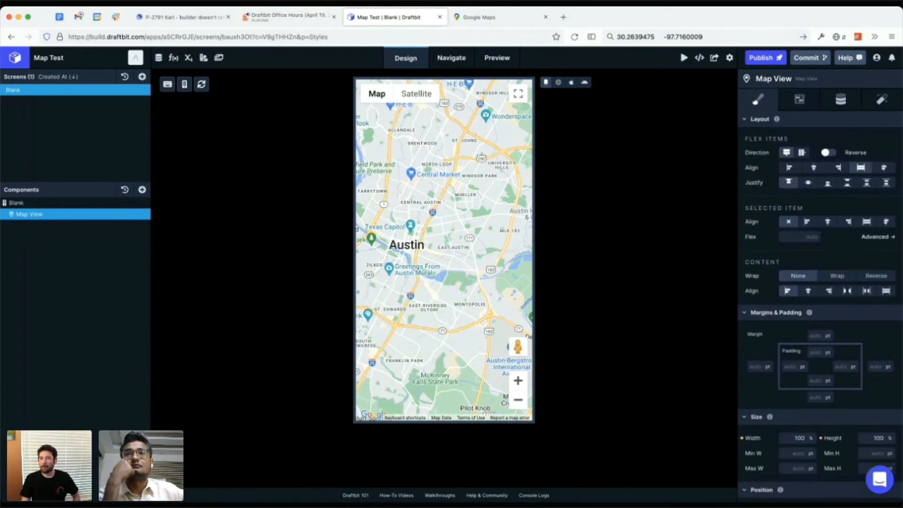
Step: Switch to the Google Maps browser tab and open Dell Children's Medical Center in the Austin area
{"action": "left_click", "coordinate": [489, 17]}
{"action": "left_click_drag", "start_coordinate": [451, 226], "coordinate": [380, 320]}
{"action": "left_click", "coordinate": [554, 240]}
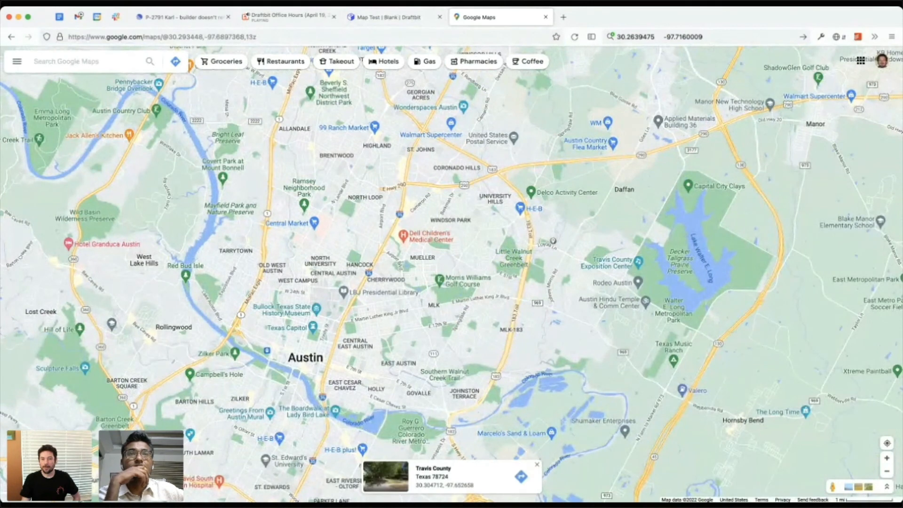
{"action": "left_click", "coordinate": [403, 235]}
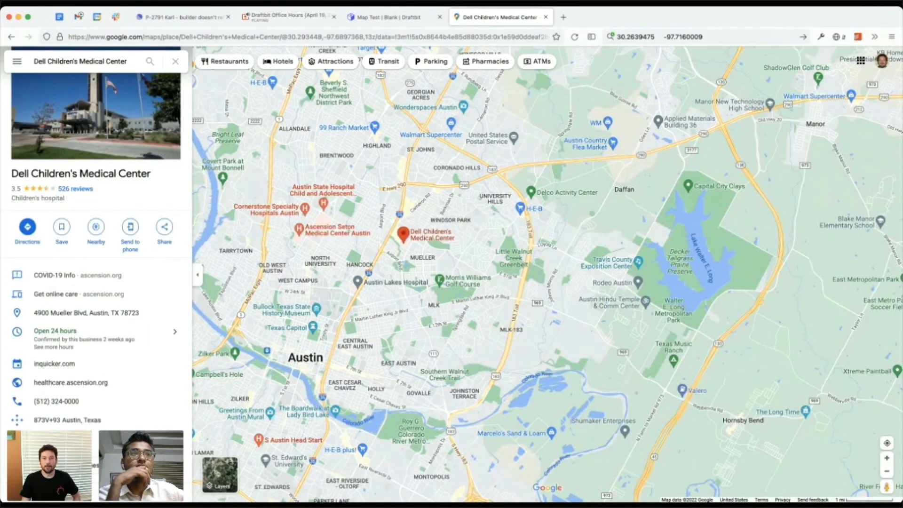
Step: Replace the coordinates in the browser's search box with 30.293448 and -97.6897368, copied from the Google Maps address
{"action": "left_click_drag", "start_coordinate": [288, 37], "coordinate": [322, 37]}
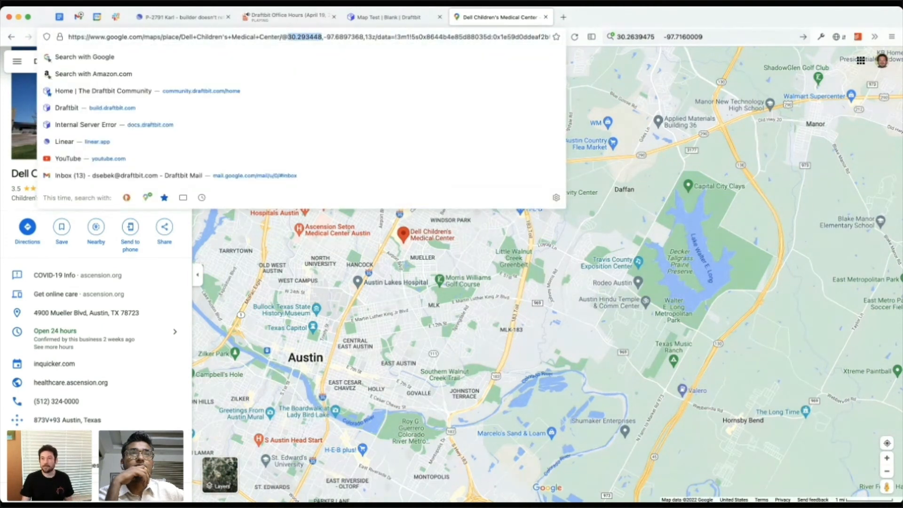
{"action": "key", "text": "super+c"}
{"action": "left_click_drag", "start_coordinate": [655, 36], "coordinate": [617, 37]}
{"action": "key", "text": "super+v"}
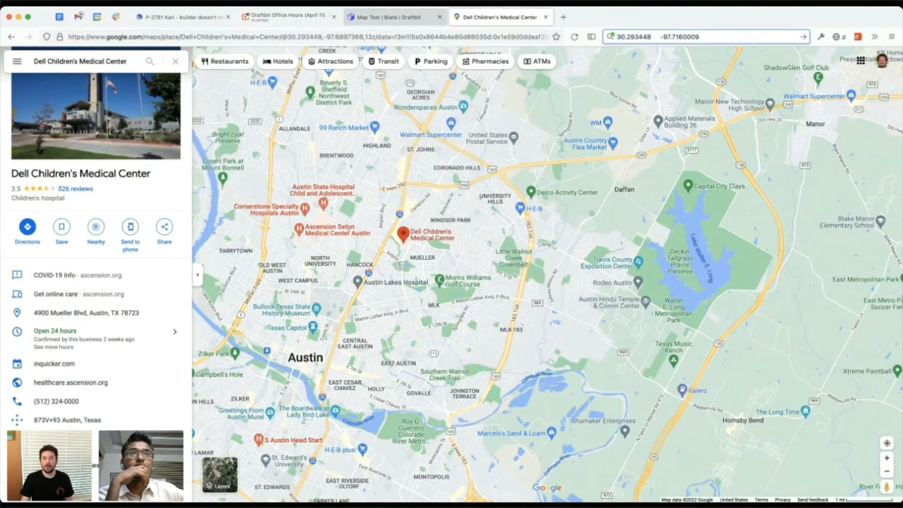
{"action": "left_click_drag", "start_coordinate": [324, 37], "coordinate": [363, 37]}
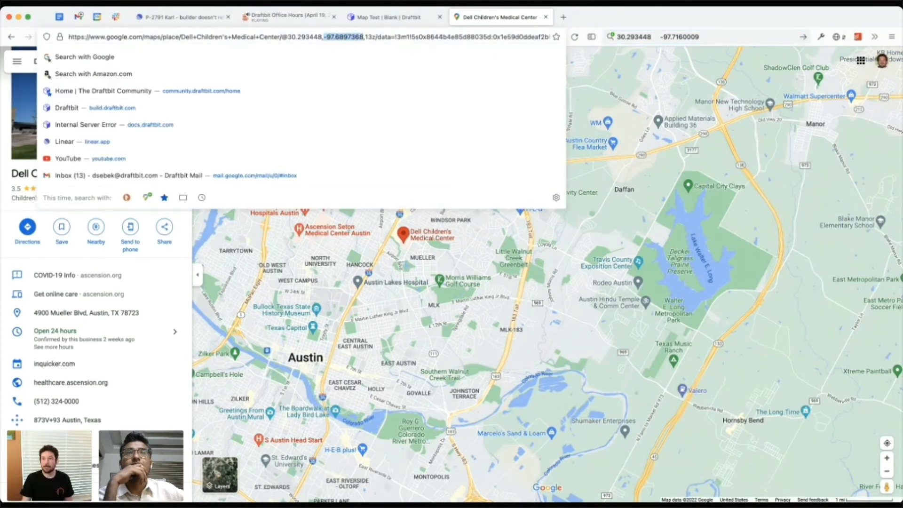
{"action": "key", "text": "super+c"}
{"action": "left_click_drag", "start_coordinate": [700, 36], "coordinate": [661, 37]}
{"action": "key", "text": "super+v"}
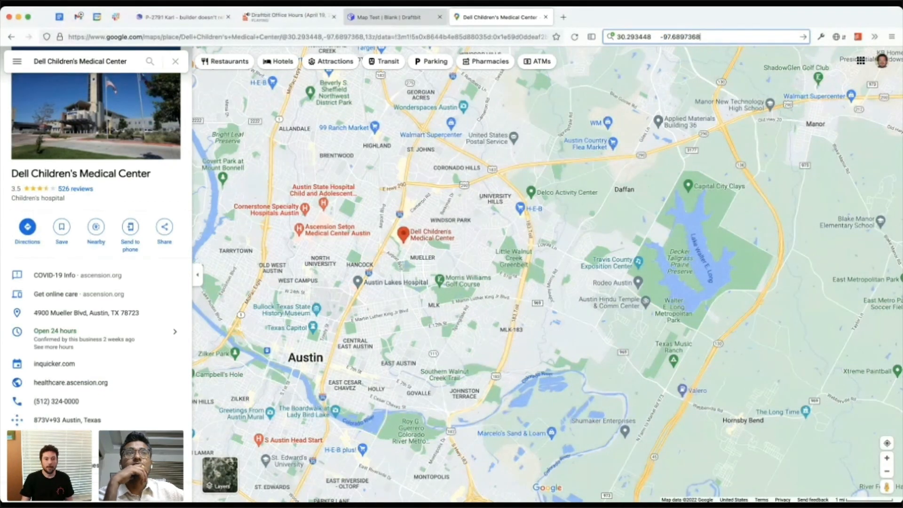
Step: Return to the Map Test app in Draftbit and add a Map Marker inside the Map View
{"action": "left_click", "coordinate": [395, 17]}
{"action": "left_click", "coordinate": [142, 190]}
{"action": "type", "text": "map"}
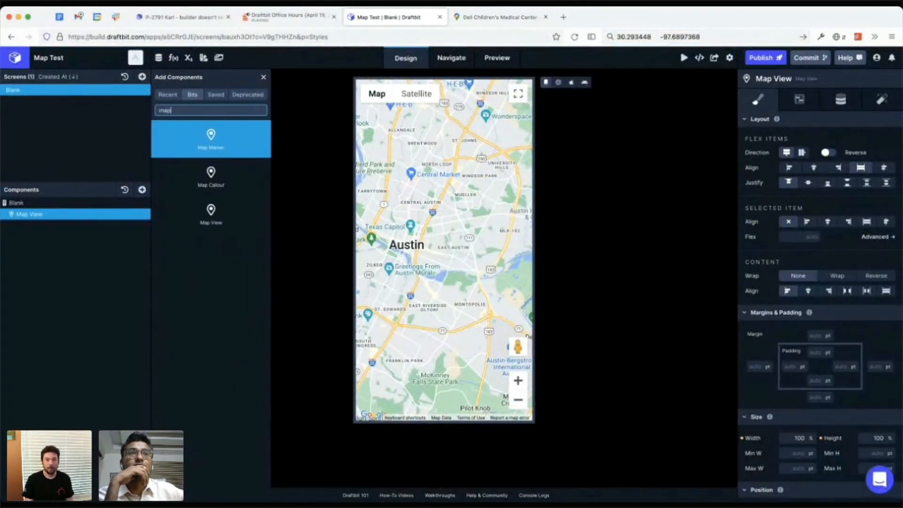
{"action": "left_click", "coordinate": [210, 139]}
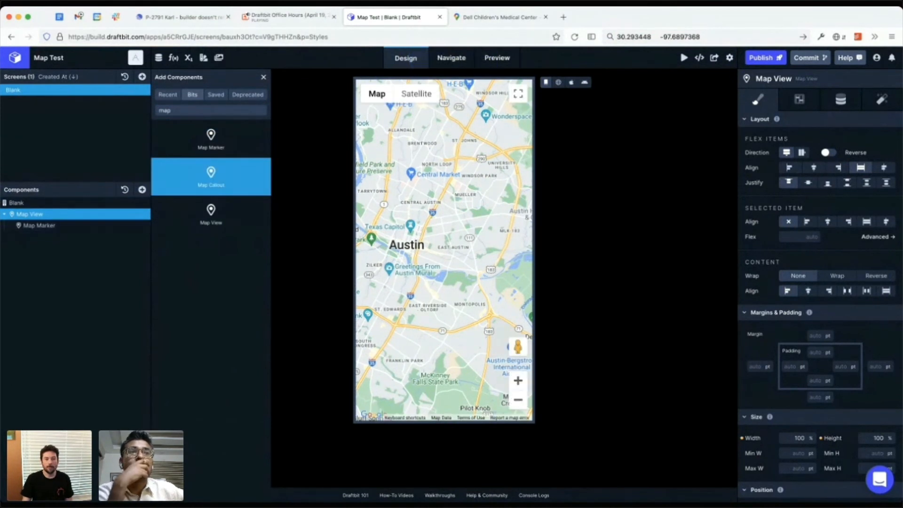
Step: Add a Map Callout nested inside the Map Marker
{"action": "left_click", "coordinate": [211, 176]}
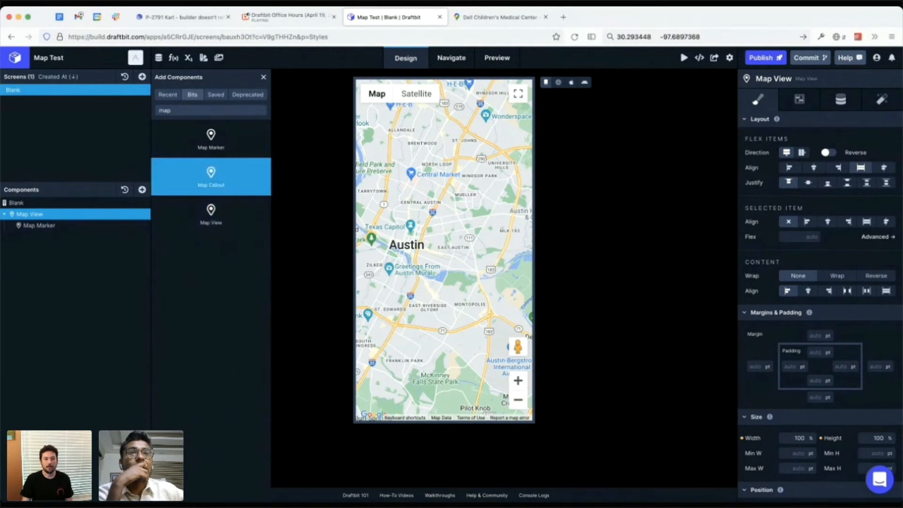
{"action": "left_click", "coordinate": [211, 177]}
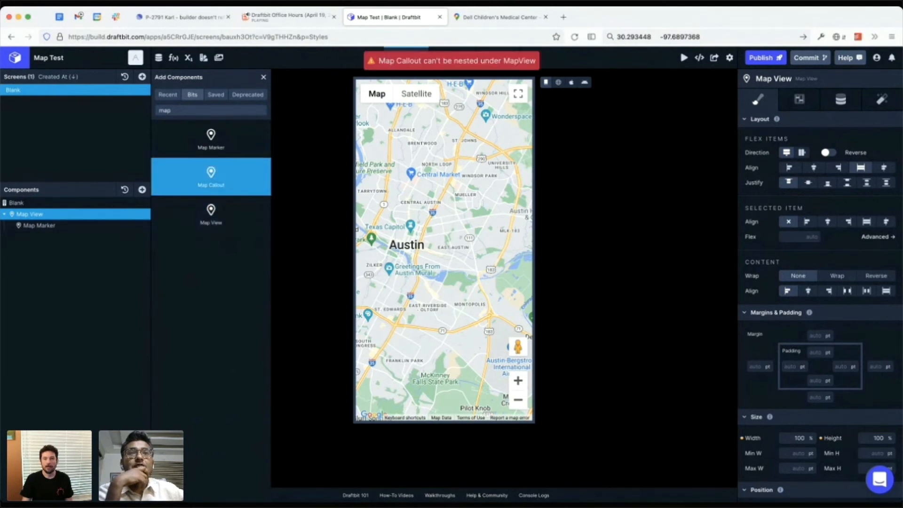
{"action": "left_click", "coordinate": [61, 226]}
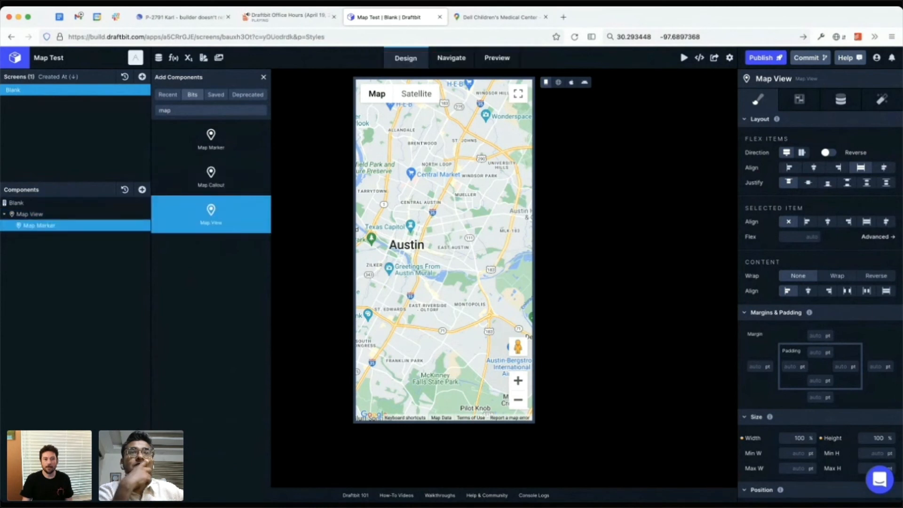
{"action": "left_click", "coordinate": [210, 177]}
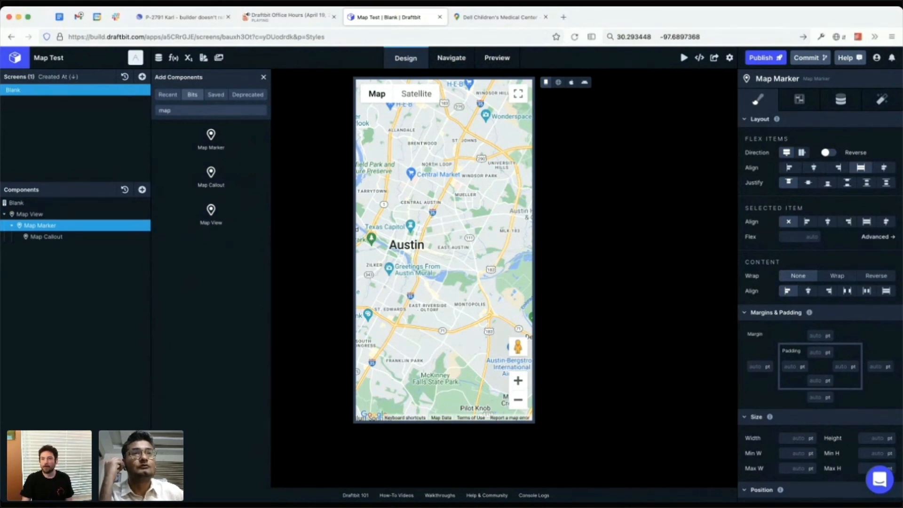
Step: Set the Map Marker's latitude to 30.293448, using the value copied from the browser's search box
{"action": "double_click", "coordinate": [634, 37]}
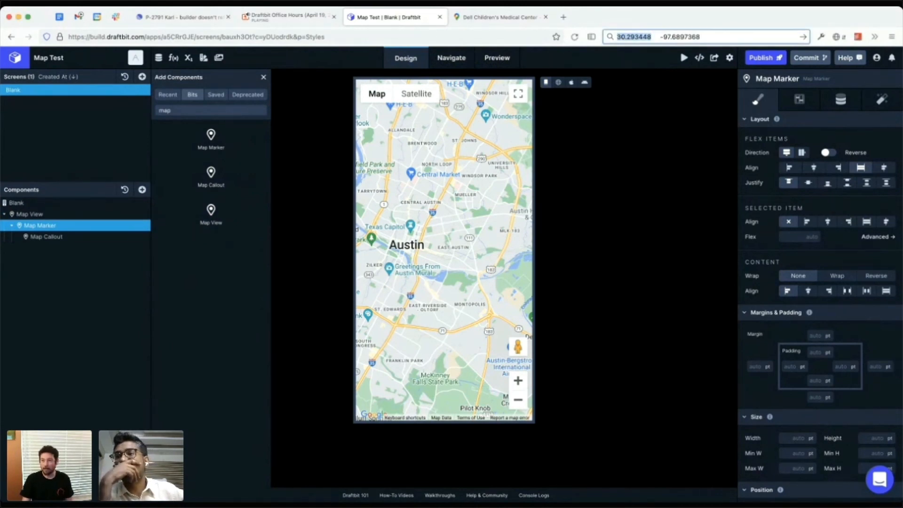
{"action": "left_click", "coordinate": [840, 99]}
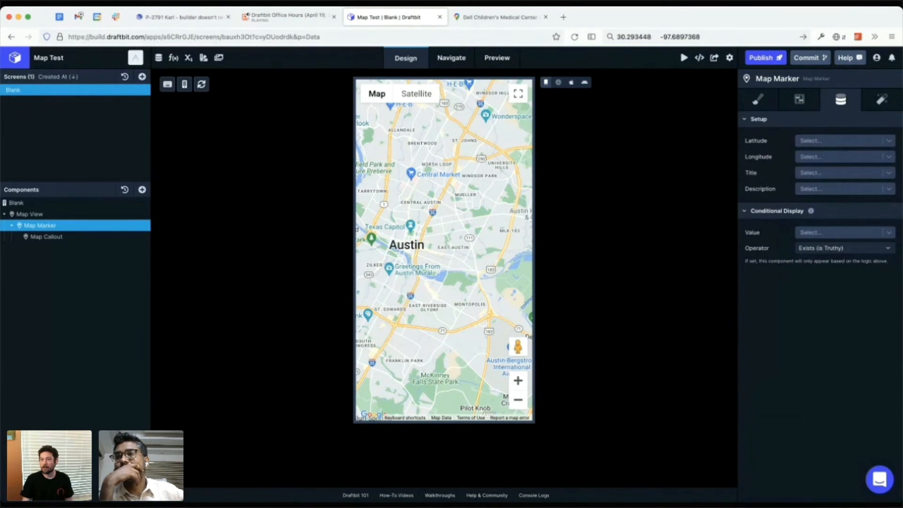
{"action": "left_click", "coordinate": [800, 100]}
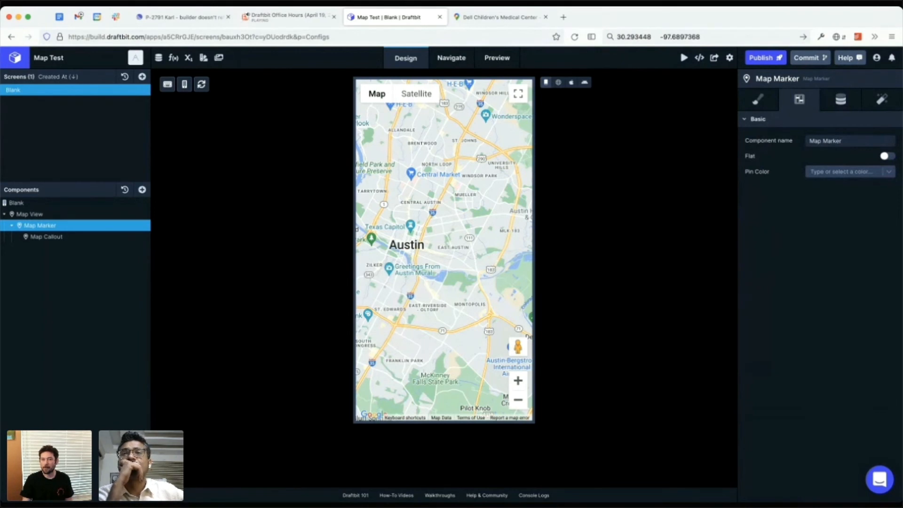
{"action": "left_click", "coordinate": [841, 99]}
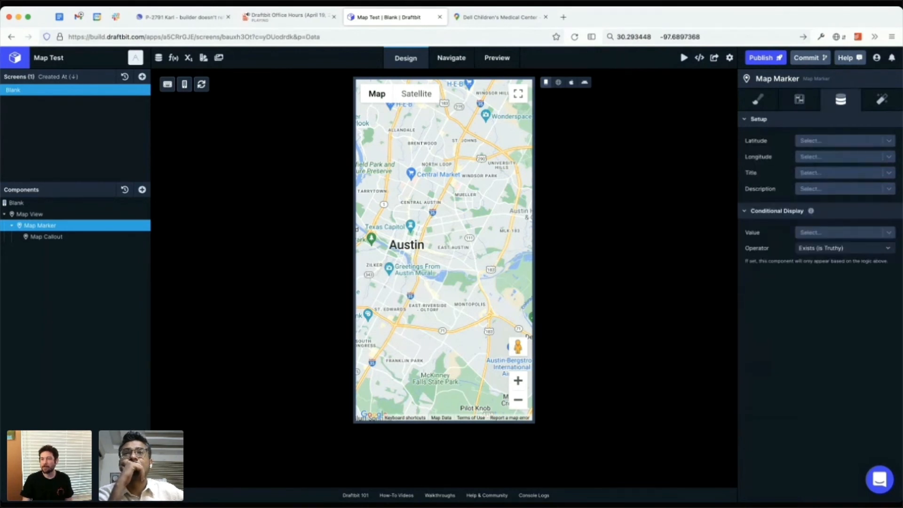
{"action": "left_click", "coordinate": [841, 141]}
{"action": "key", "text": "super+v"}
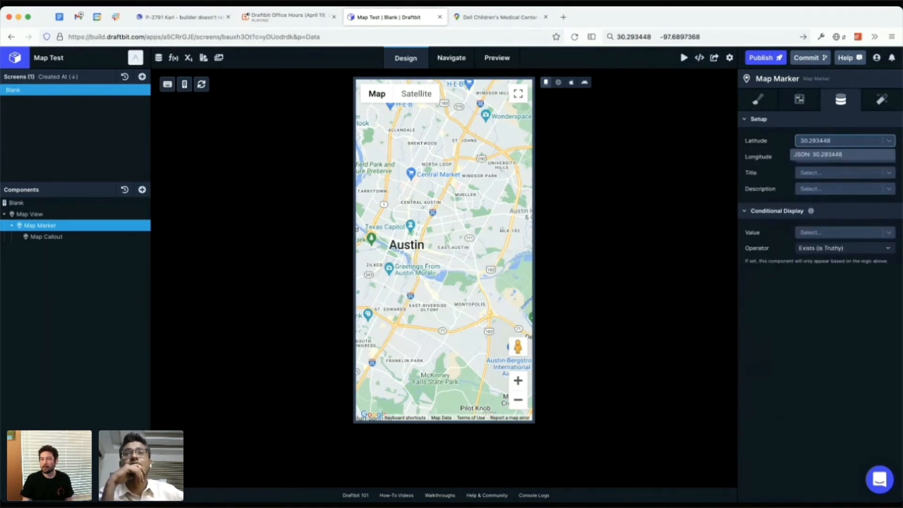
{"action": "key", "text": "Return"}
Step: Set the Map Marker's longitude to -97.6897368, using the value copied from the browser's search box
{"action": "left_click_drag", "start_coordinate": [701, 37], "coordinate": [661, 37]}
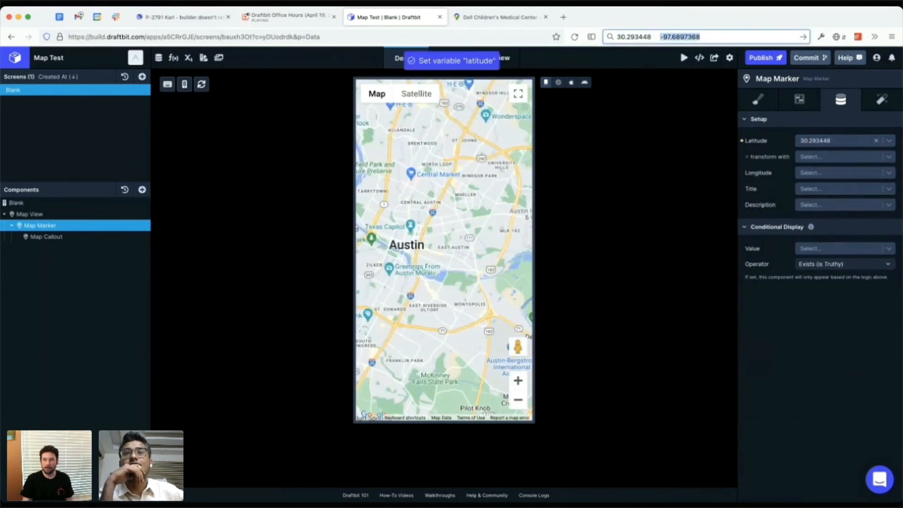
{"action": "left_click", "coordinate": [841, 173]}
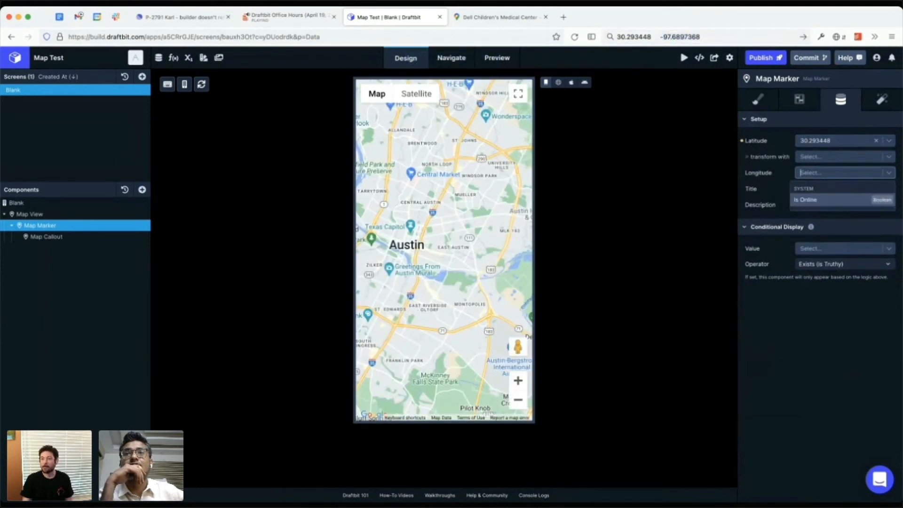
{"action": "key", "text": "super+v"}
{"action": "key", "text": "Return"}
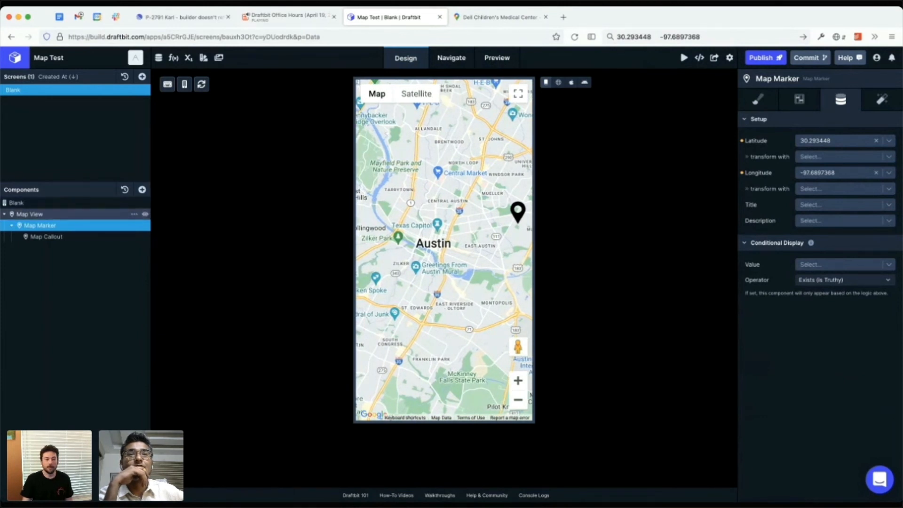
Step: Set the Map Marker's title to "This is my title"
{"action": "left_click", "coordinate": [29, 214]}
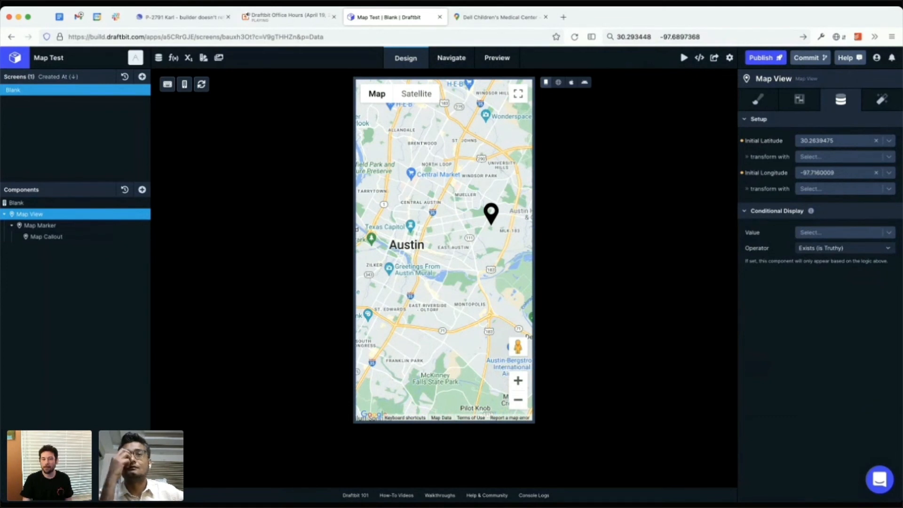
{"action": "mouse_move", "coordinate": [423, 258]}
{"action": "left_mouse_down"}
{"action": "mouse_move", "coordinate": [478, 243]}
{"action": "mouse_move", "coordinate": [426, 258]}
{"action": "left_mouse_up"}
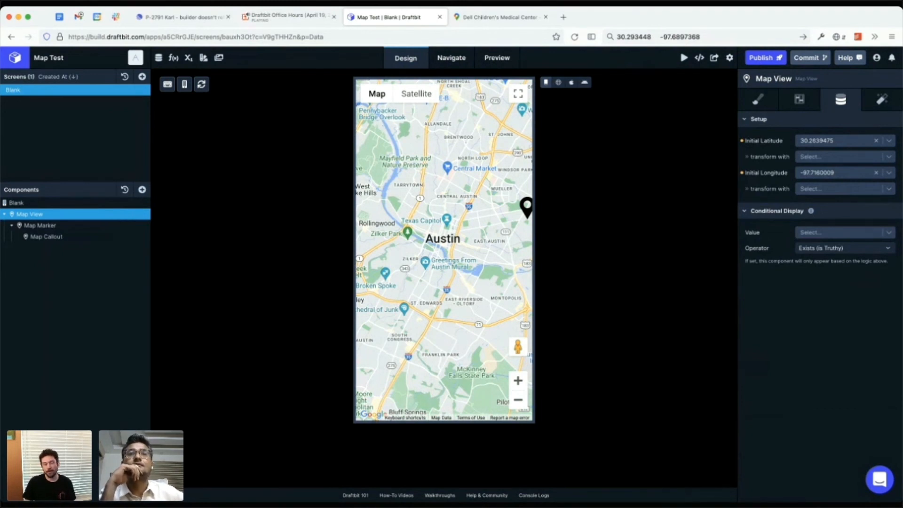
{"action": "left_click", "coordinate": [40, 225]}
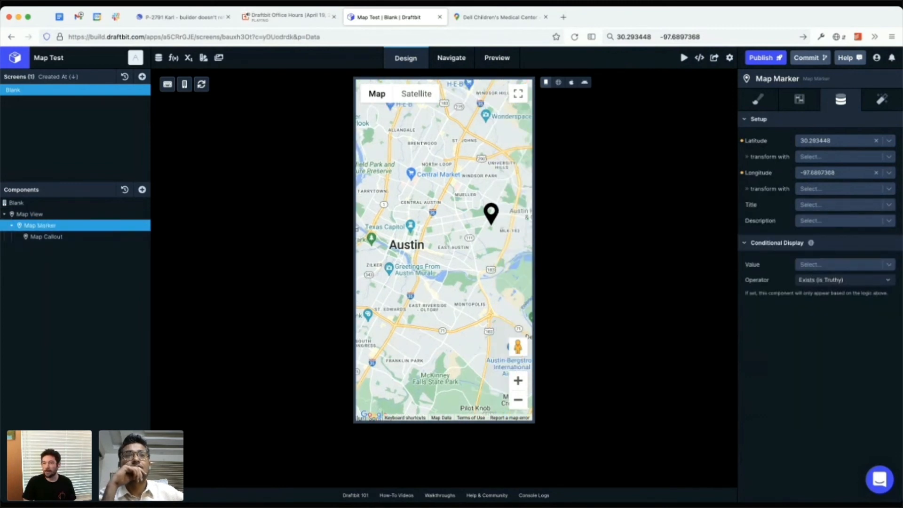
{"action": "left_click", "coordinate": [839, 204]}
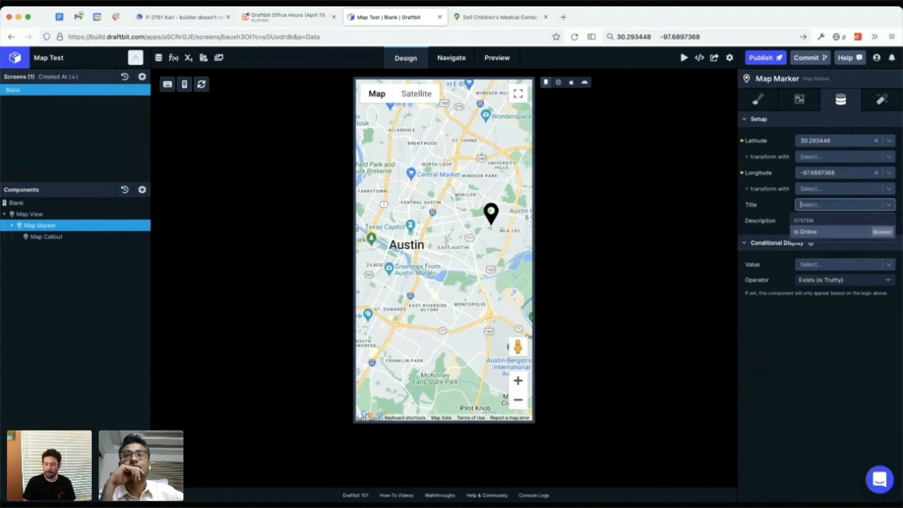
{"action": "type", "text": "This is my"}
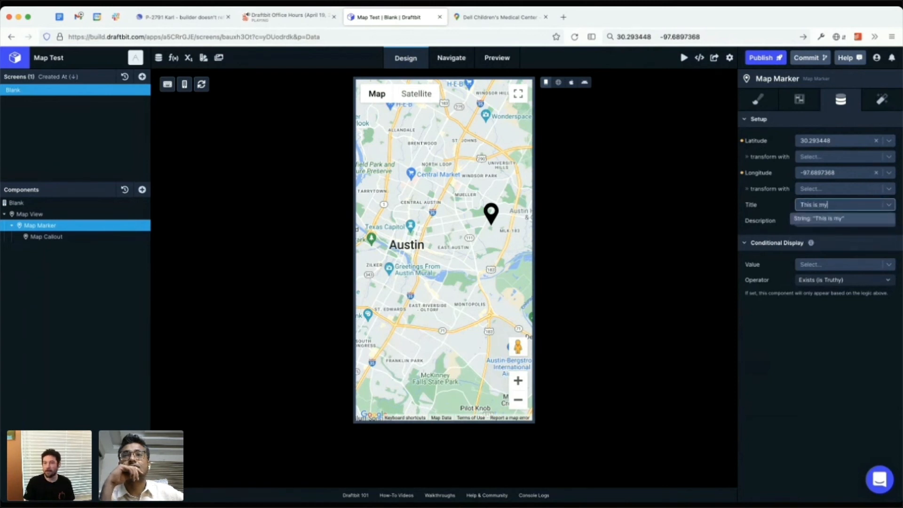
{"action": "type", "text": " title"}
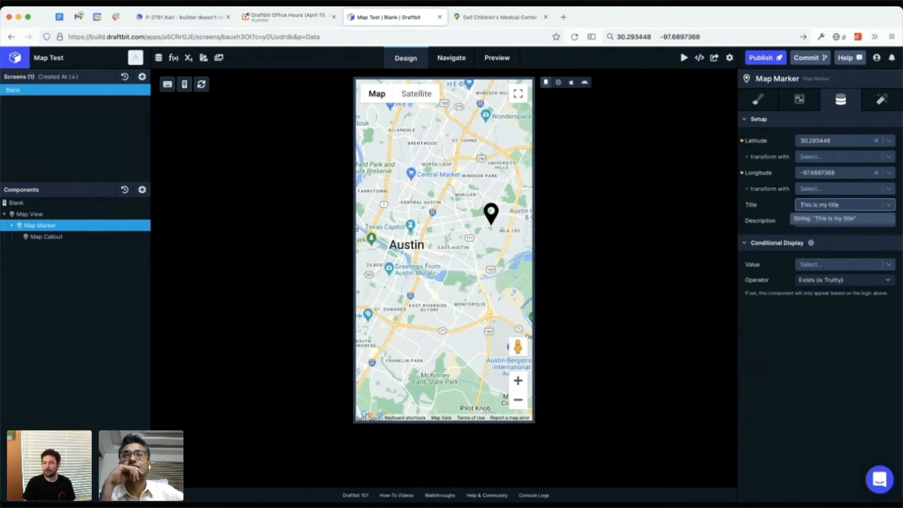
{"action": "key", "text": "Return"}
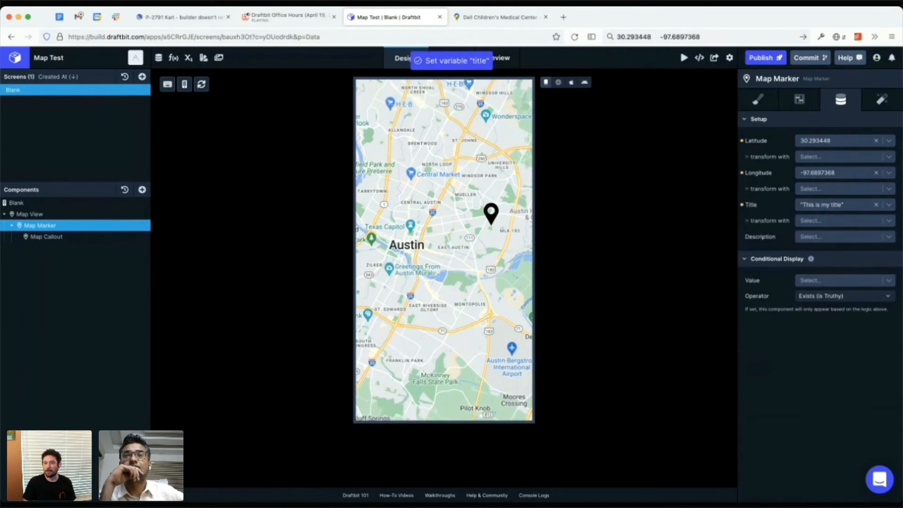
Step: Set the Map Marker's description to "Hello world"
{"action": "left_click", "coordinate": [838, 236]}
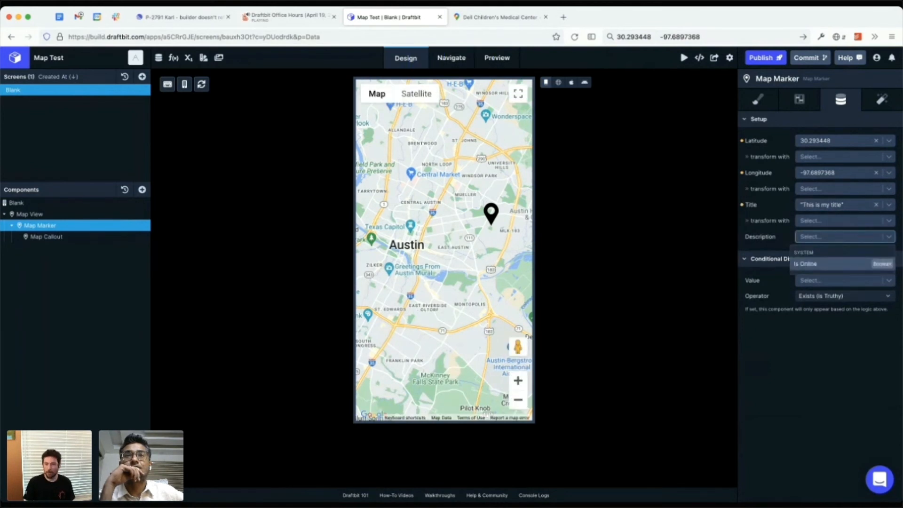
{"action": "type", "text": "Hello world"}
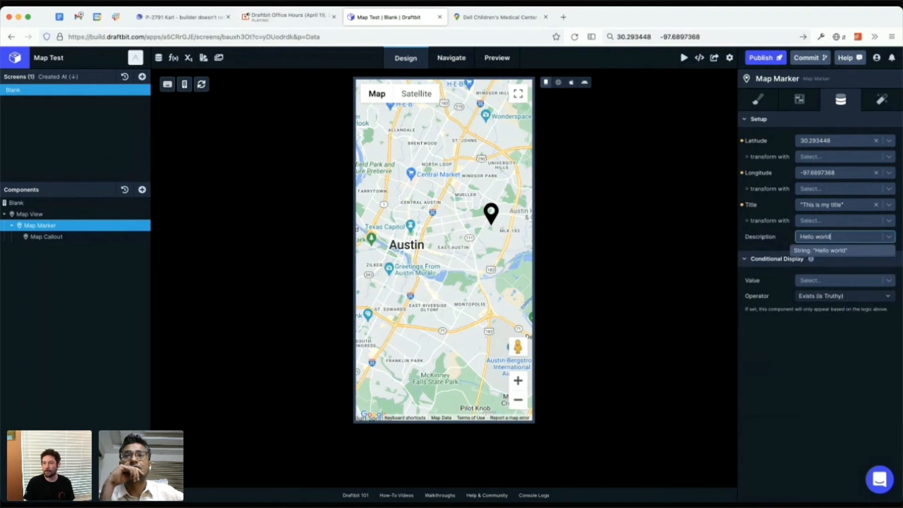
{"action": "key", "text": "Return"}
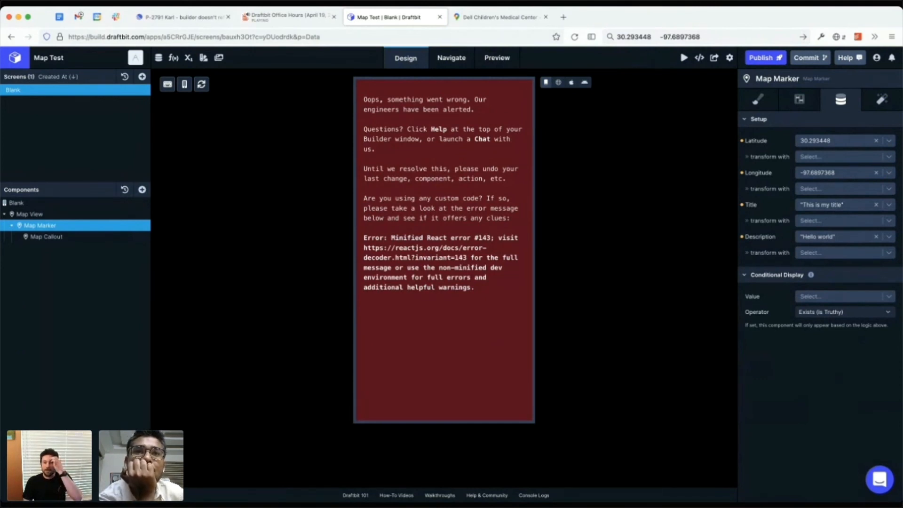
Step: Open the console logs and check the screen in web preview before returning to Draft View
{"action": "left_click", "coordinate": [534, 495]}
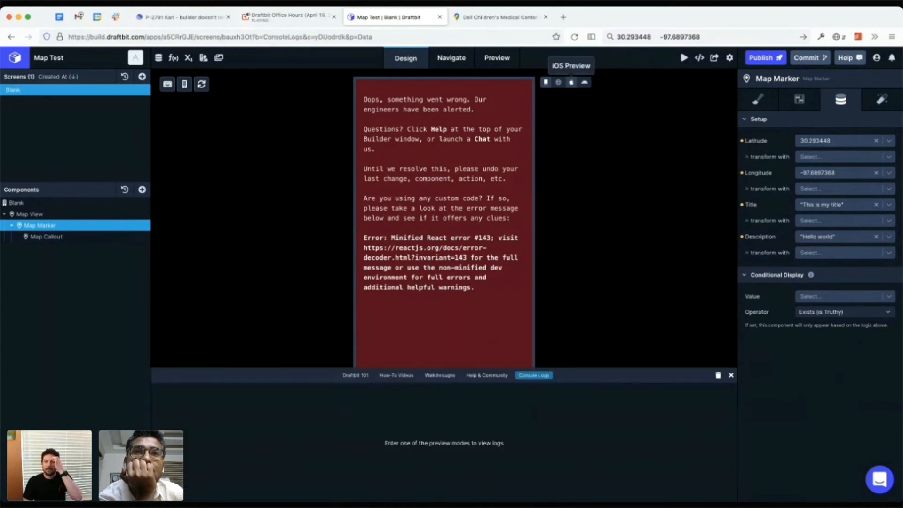
{"action": "left_click", "coordinate": [558, 82]}
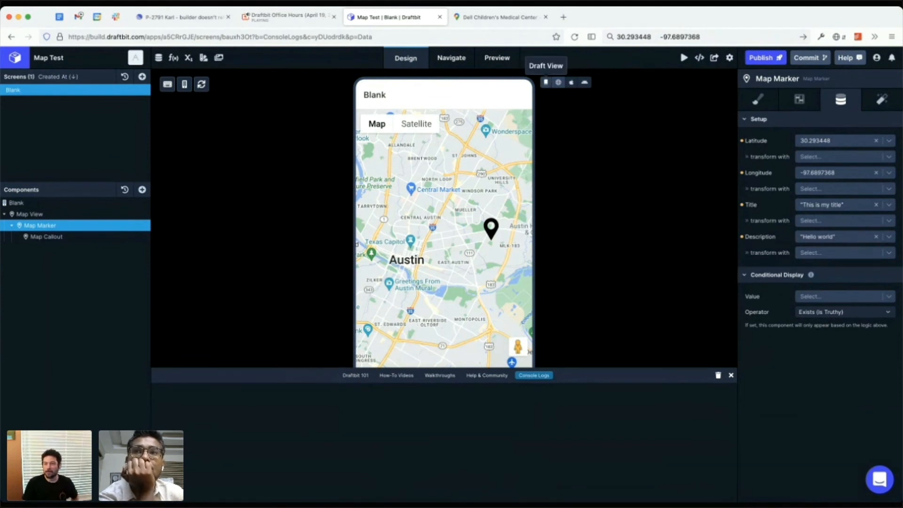
{"action": "left_click", "coordinate": [546, 82]}
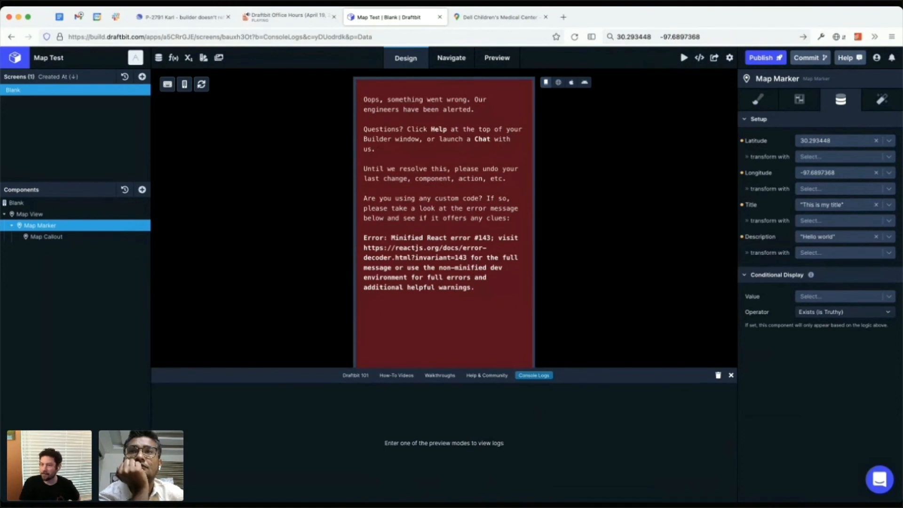
Step: Clear the Map Marker's description and title
{"action": "left_click", "coordinate": [876, 236]}
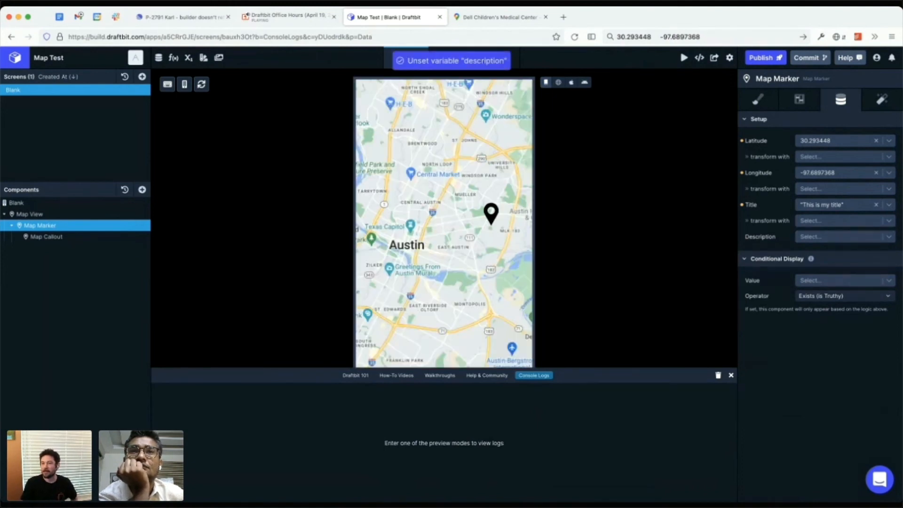
{"action": "left_click", "coordinate": [876, 205]}
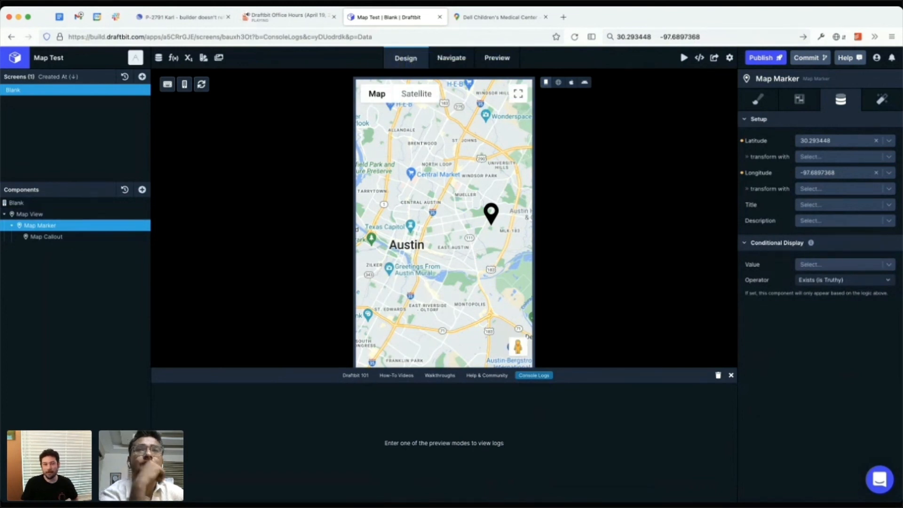
Step: Try the Error, Secondary and Surface theme colors as the Map Marker's pin color
{"action": "left_click", "coordinate": [799, 99]}
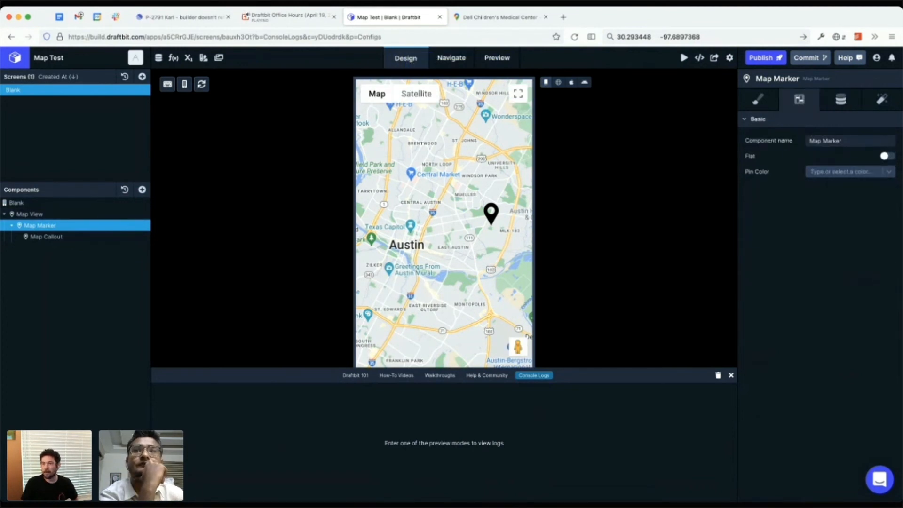
{"action": "left_click", "coordinate": [842, 171]}
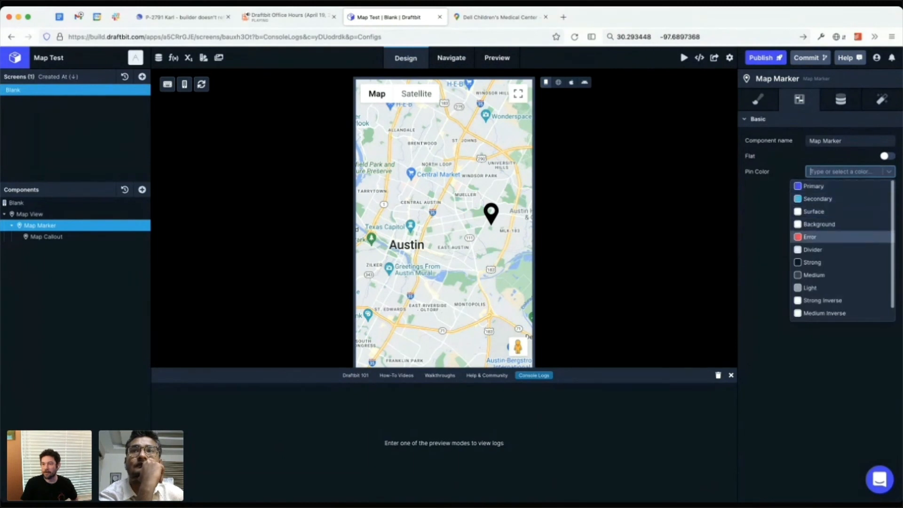
{"action": "left_click", "coordinate": [828, 236]}
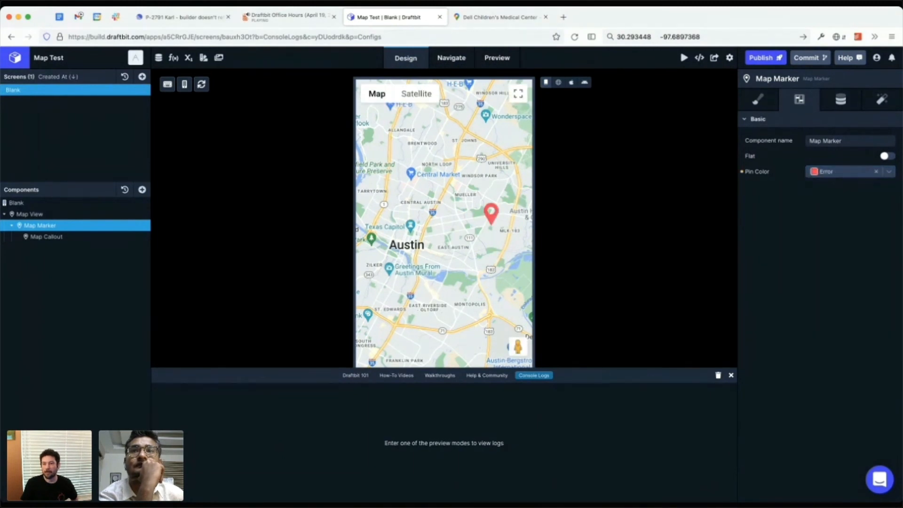
{"action": "left_click", "coordinate": [842, 171]}
{"action": "left_click", "coordinate": [819, 198]}
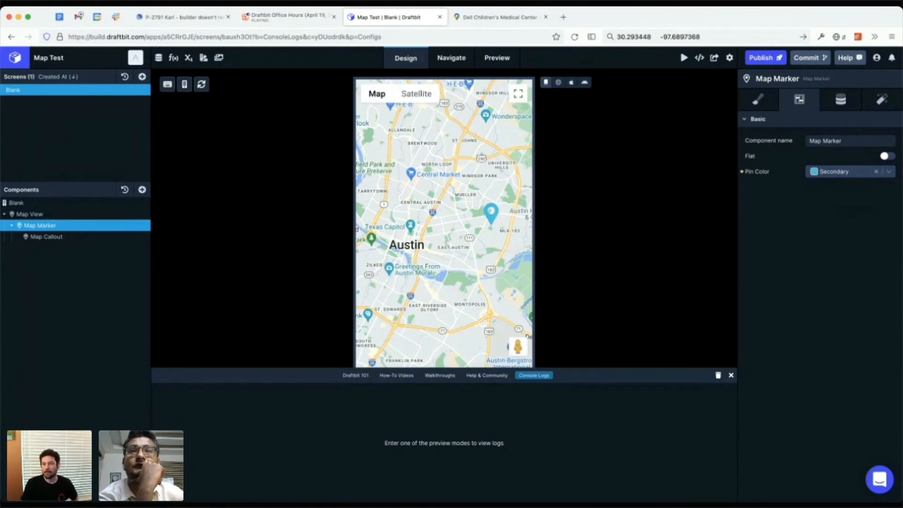
{"action": "left_click", "coordinate": [842, 172]}
{"action": "left_click", "coordinate": [819, 211]}
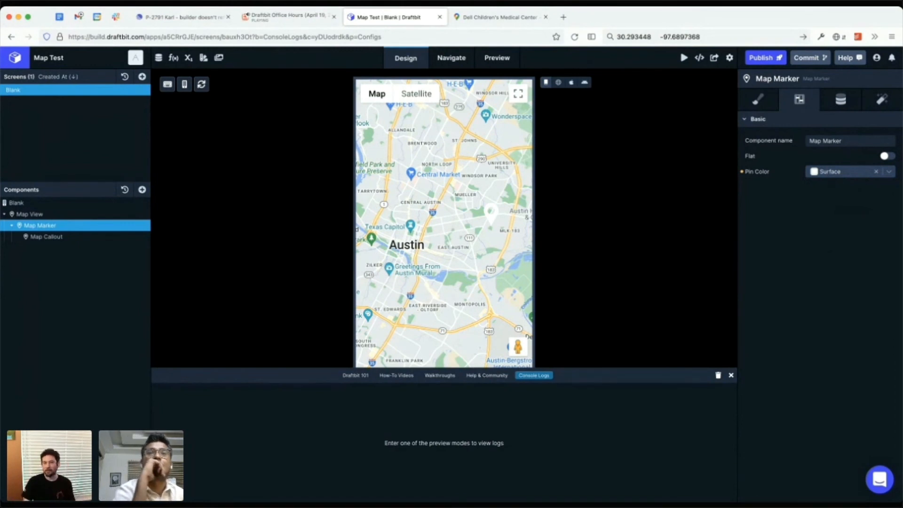
Step: Set the Map Marker's pin color to Strong
{"action": "left_click", "coordinate": [847, 172]}
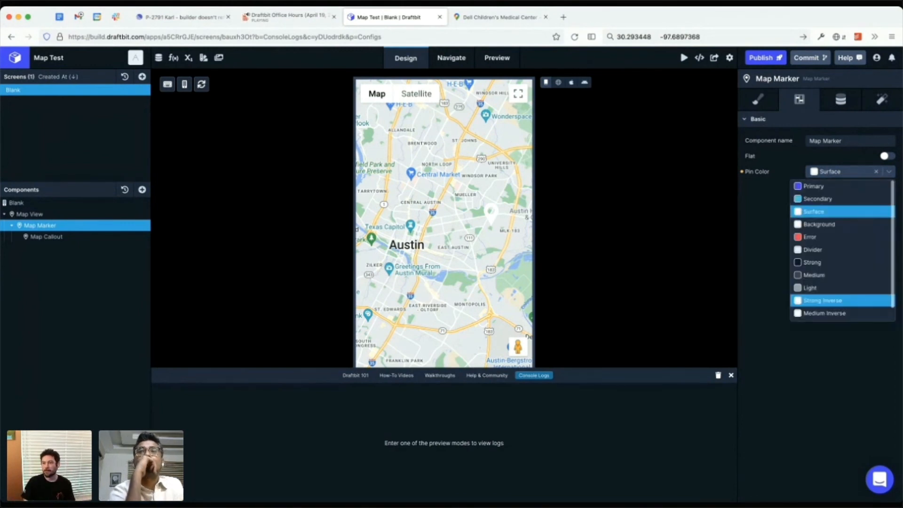
{"action": "left_click", "coordinate": [813, 263]}
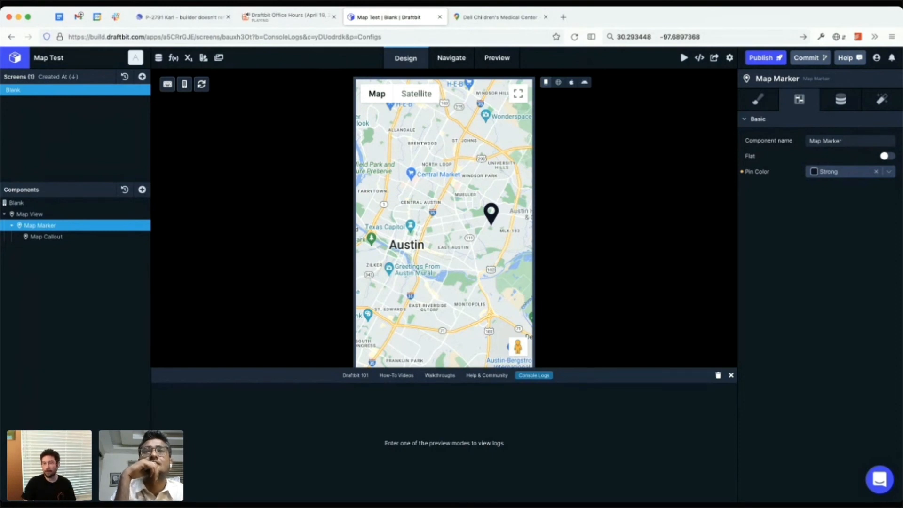
{"action": "left_click", "coordinate": [847, 172]}
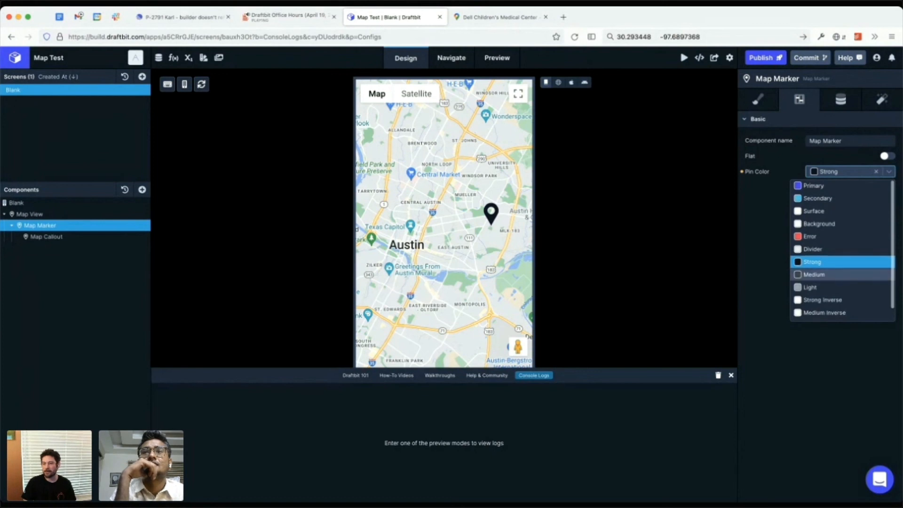
{"action": "scroll", "coordinate": [842, 276], "scroll_direction": "down", "scroll_amount": 1}
{"action": "left_click", "coordinate": [847, 172]}
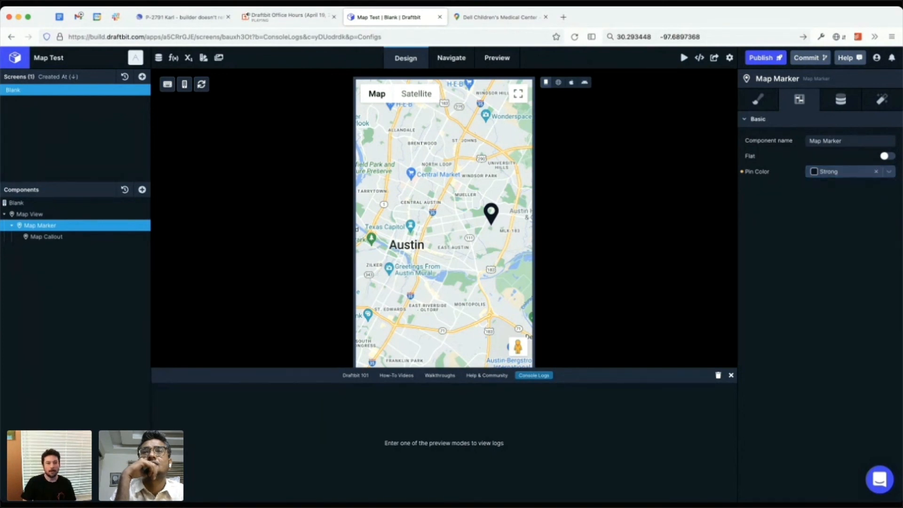
Step: Try enabling Show Tooltip on the Map Callout, and turn it back off
{"action": "left_click", "coordinate": [47, 237]}
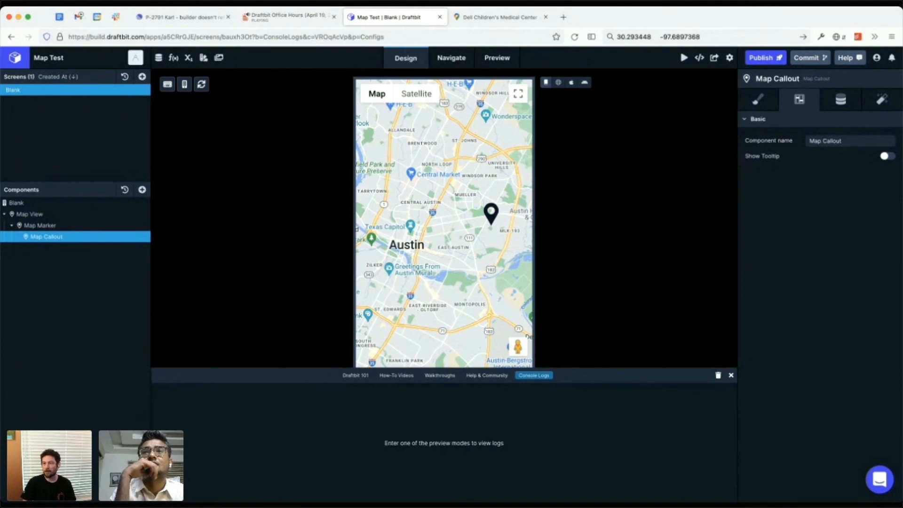
{"action": "left_click", "coordinate": [888, 156]}
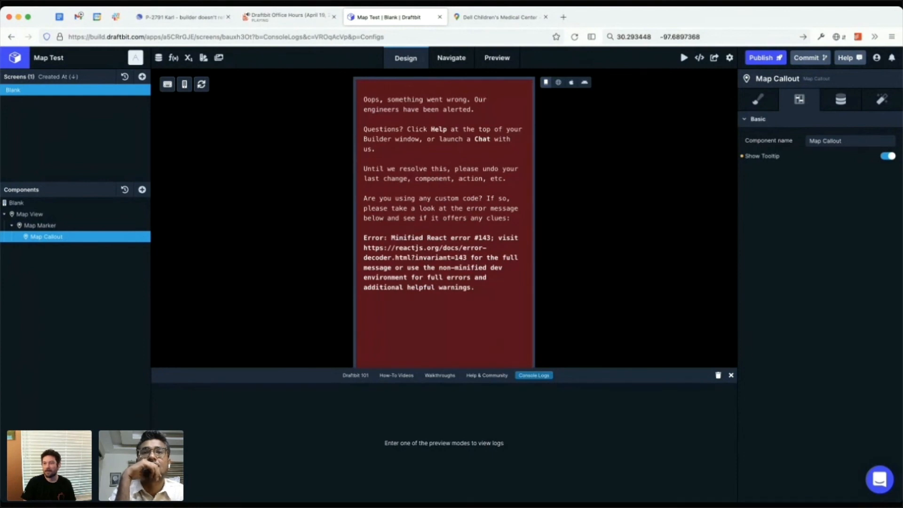
{"action": "left_click", "coordinate": [888, 156]}
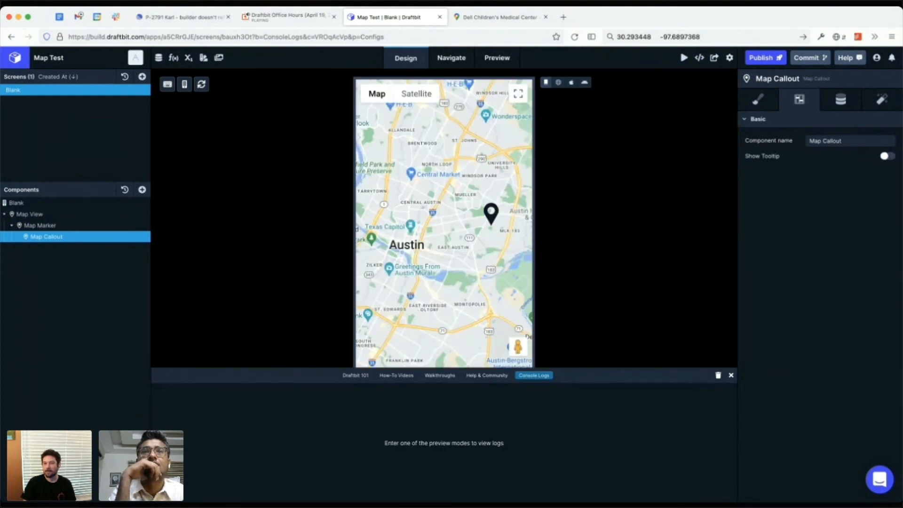
Step: Show the screen in the web preview, open the map marker's callout to test it, and examine the console logs
{"action": "left_click", "coordinate": [841, 99]}
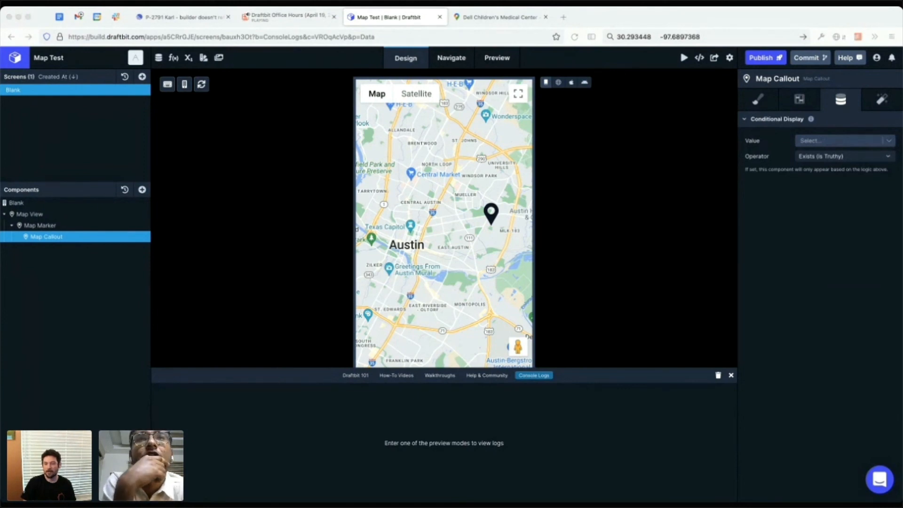
{"action": "left_click_drag", "start_coordinate": [444, 369], "coordinate": [444, 443]}
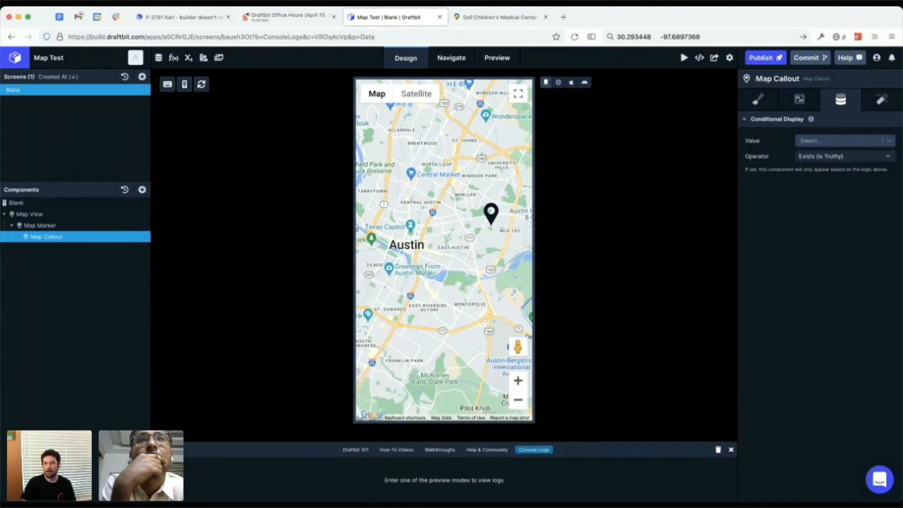
{"action": "left_click", "coordinate": [558, 83]}
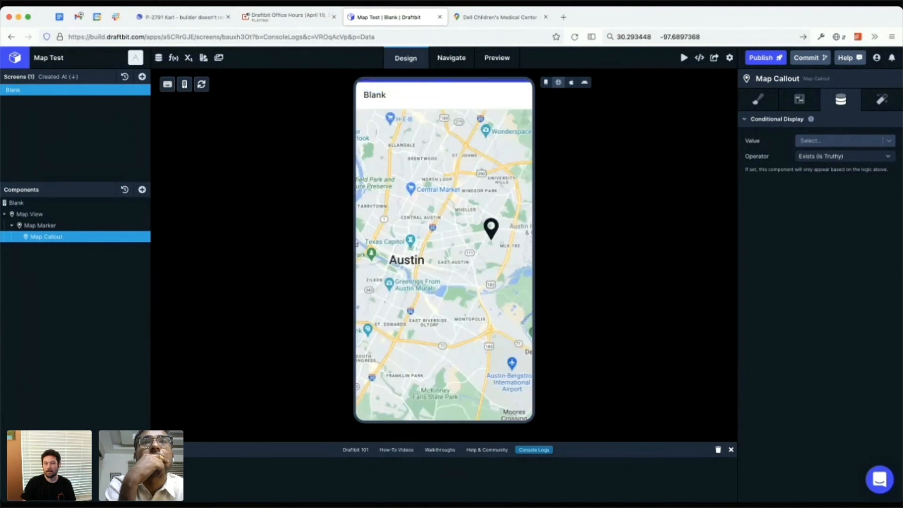
{"action": "left_click", "coordinate": [492, 229]}
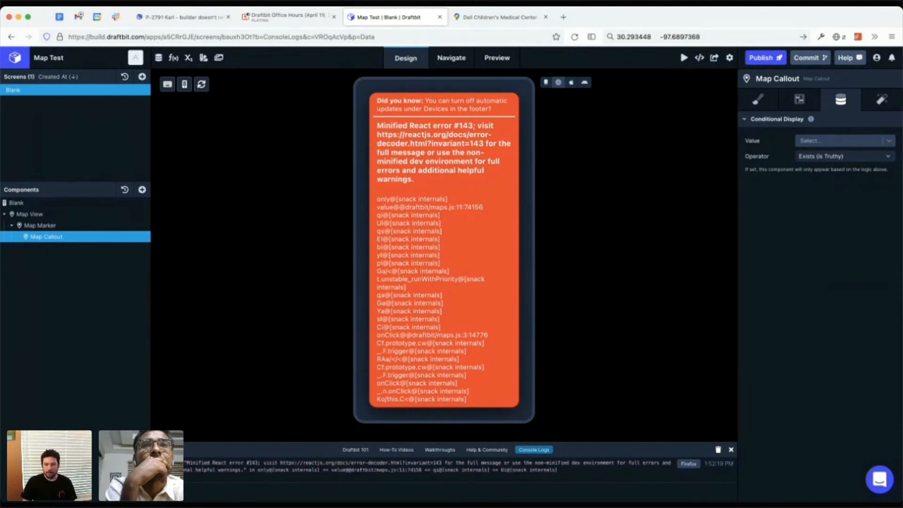
{"action": "left_click_drag", "start_coordinate": [444, 442], "coordinate": [444, 289]}
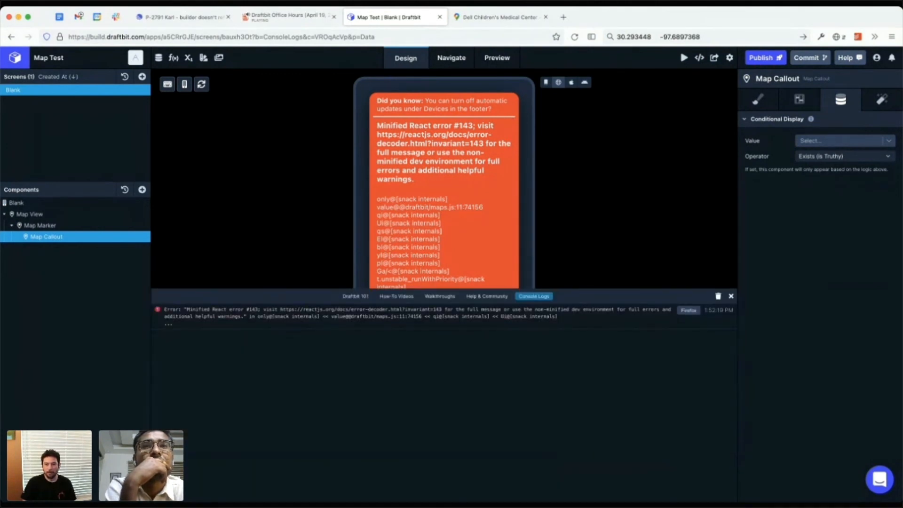
{"action": "left_click_drag", "start_coordinate": [641, 289], "coordinate": [641, 454]}
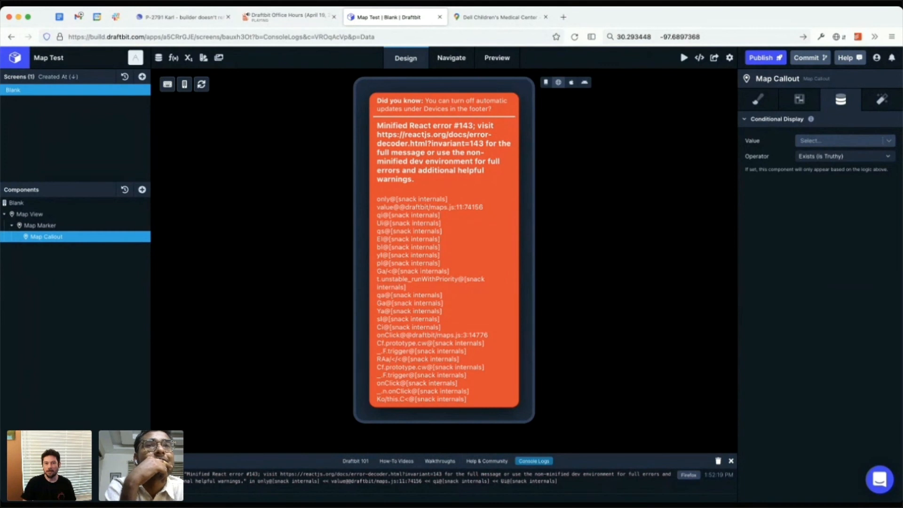
Step: Look up React error #143 in the Error Decoder through the link given in the preview's error message
{"action": "left_click_drag", "start_coordinate": [378, 135], "coordinate": [483, 144]}
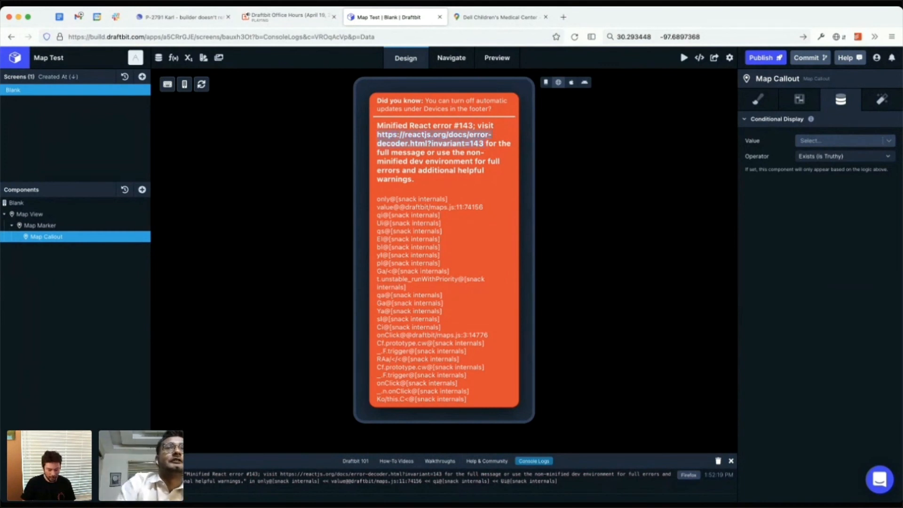
{"action": "key", "text": "ctrl+c"}
{"action": "key", "text": "ctrl+t"}
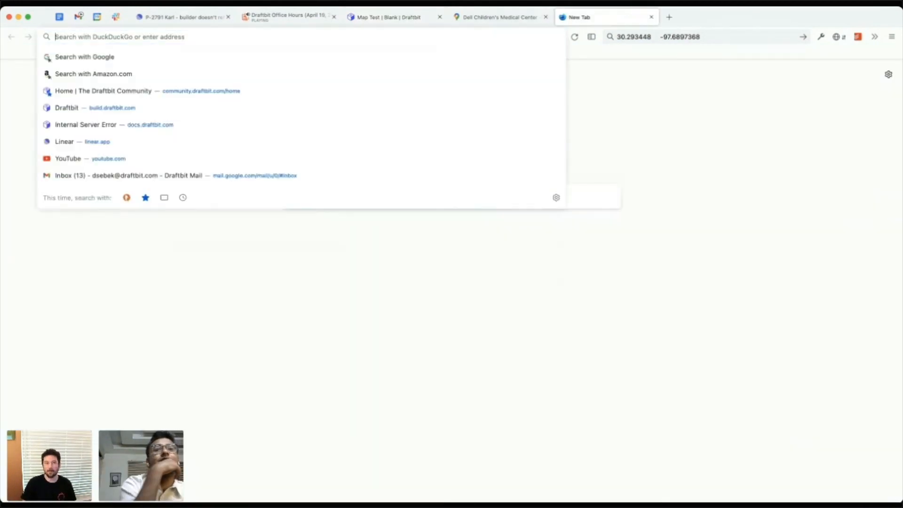
{"action": "key", "text": "ctrl+v"}
{"action": "key", "text": "Return"}
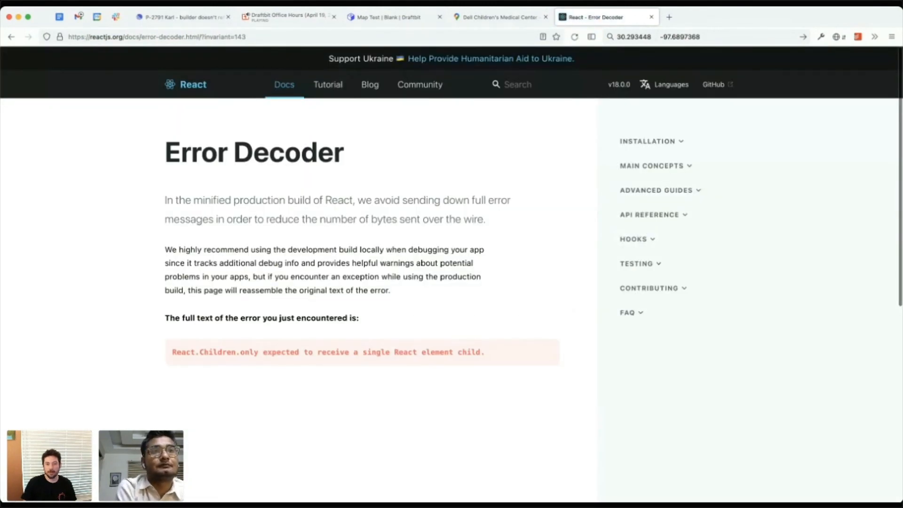
{"action": "left_click_drag", "start_coordinate": [485, 352], "coordinate": [173, 352]}
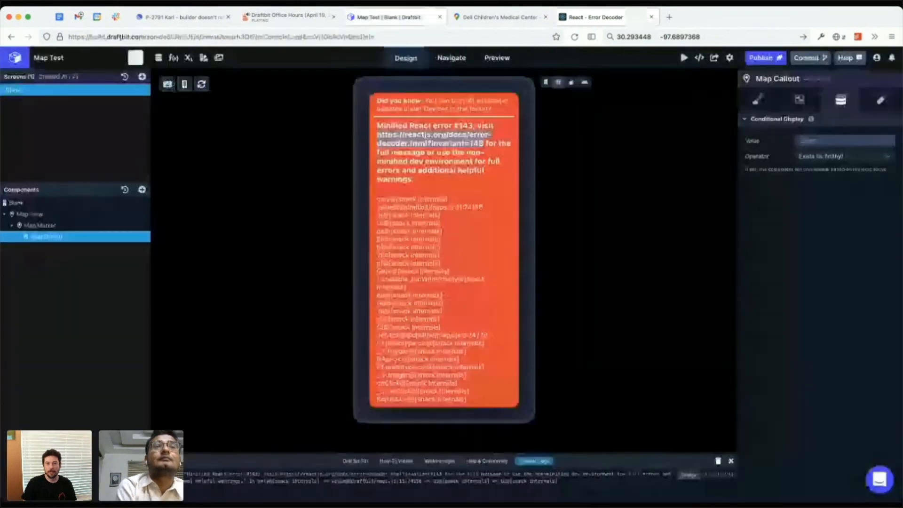
Step: Return to Map Test and delete the Map Callout from the Map Marker
{"action": "left_click", "coordinate": [389, 17]}
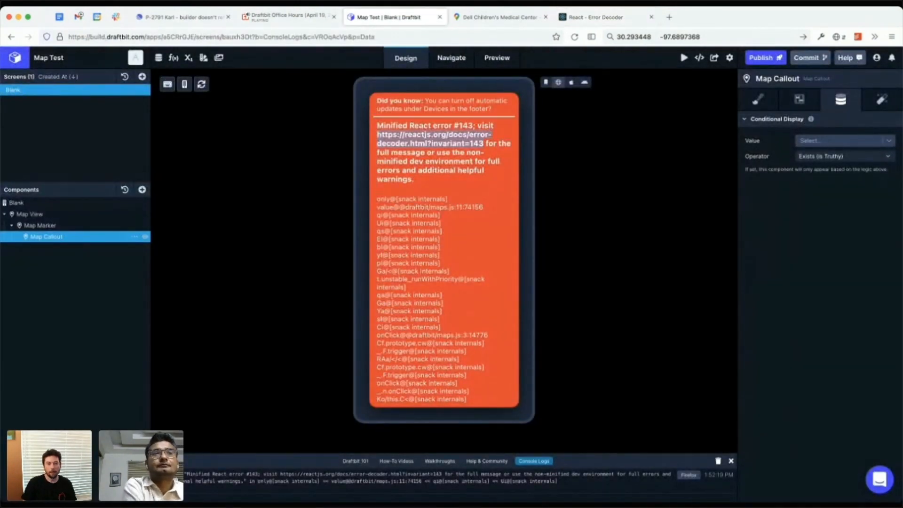
{"action": "left_click", "coordinate": [134, 237]}
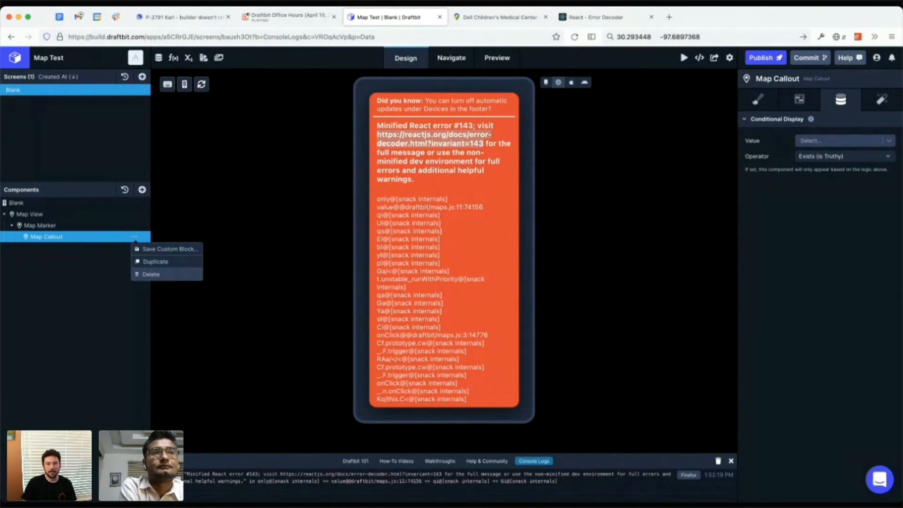
{"action": "left_click", "coordinate": [145, 273]}
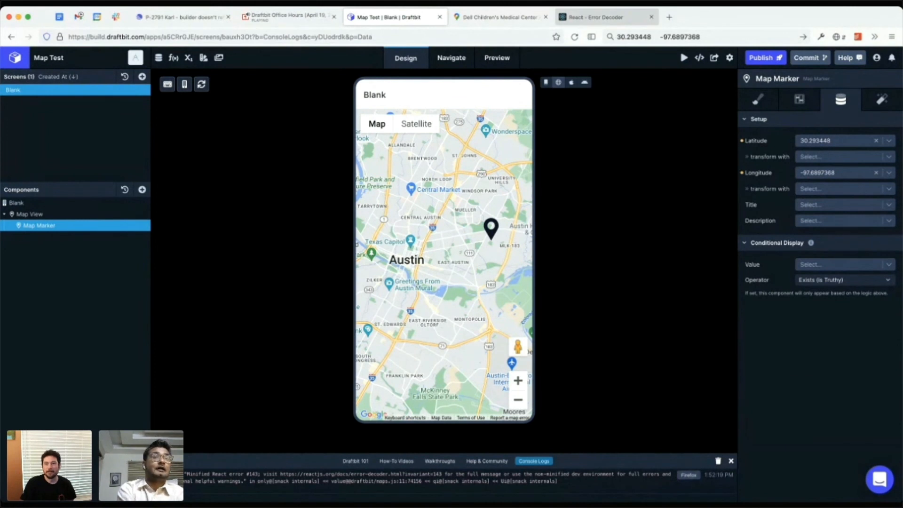
Step: Reread the full error text on the Error Decoder page and close that page
{"action": "left_click", "coordinate": [595, 17]}
{"action": "left_click", "coordinate": [328, 352]}
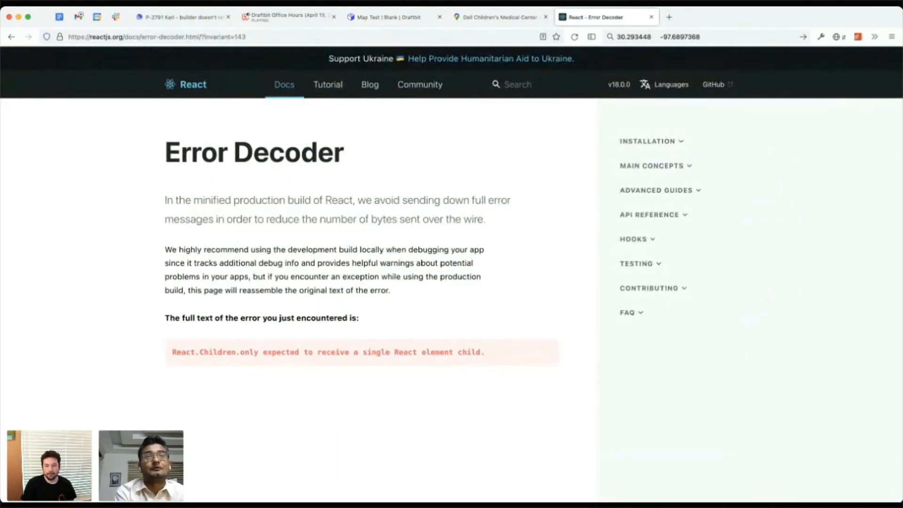
{"action": "left_click_drag", "start_coordinate": [172, 352], "coordinate": [445, 353]}
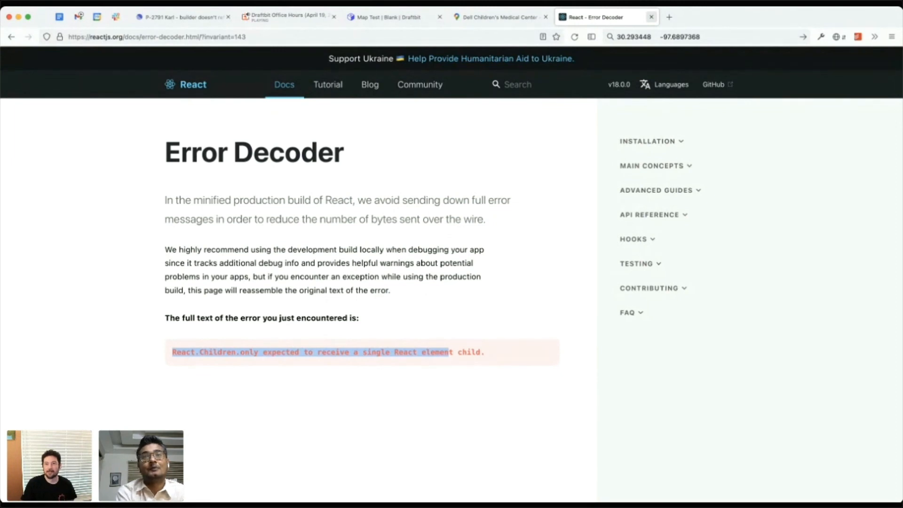
{"action": "left_click", "coordinate": [652, 17]}
Step: Clear the console logs in Map Test and close the console panel
{"action": "left_click", "coordinate": [388, 16]}
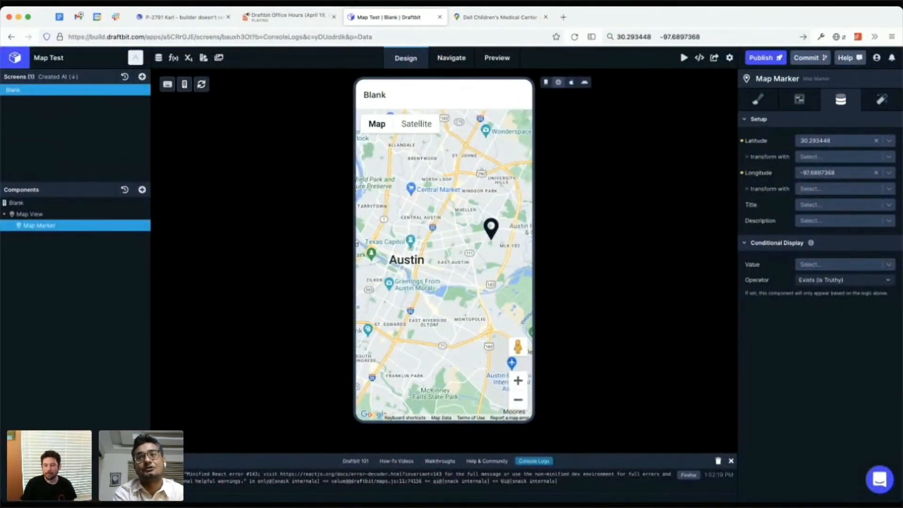
{"action": "left_click", "coordinate": [718, 461]}
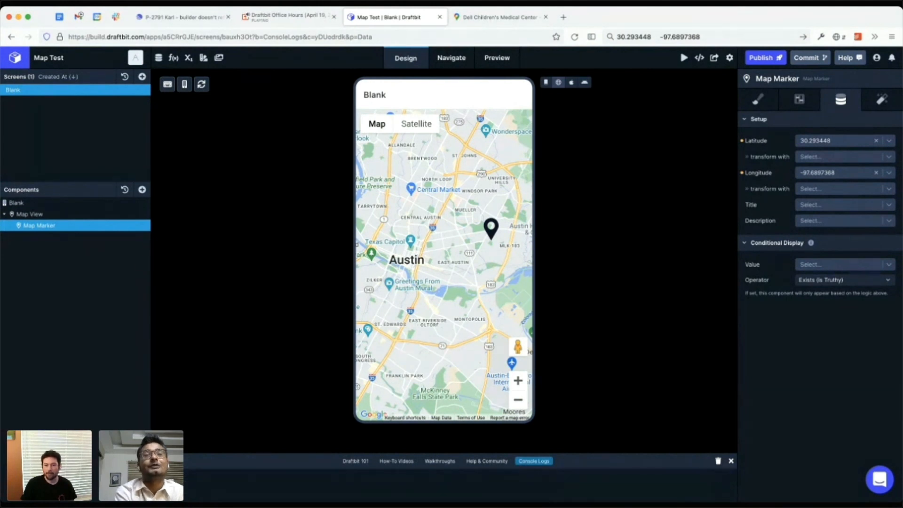
{"action": "left_click", "coordinate": [731, 461]}
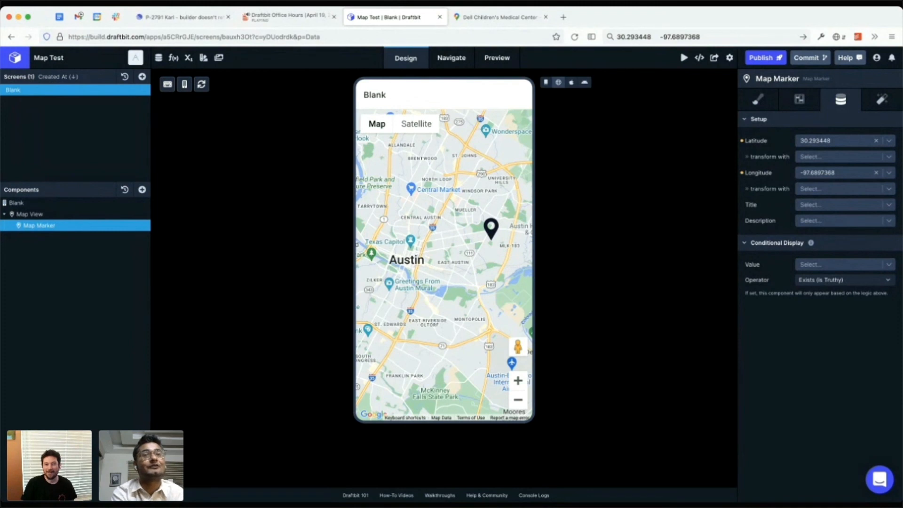
{"action": "key", "text": "super+Tab"}
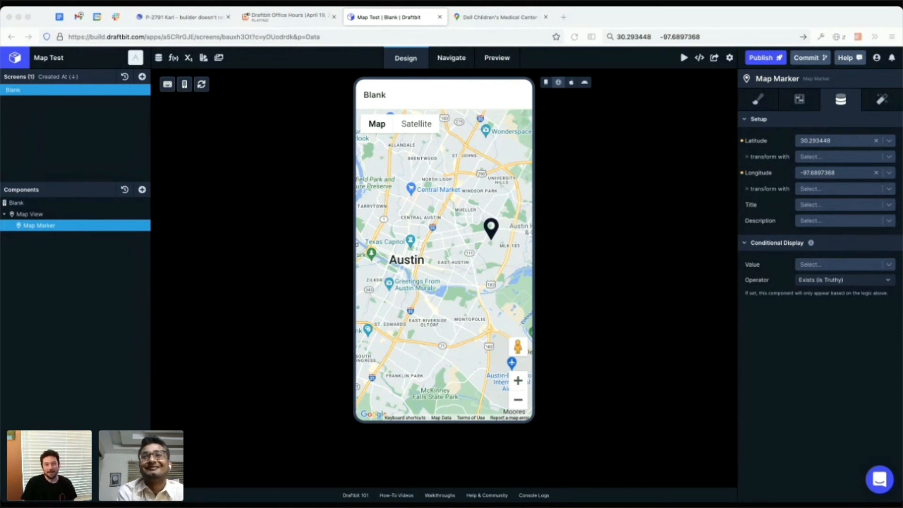
{"action": "key", "text": "super+Tab"}
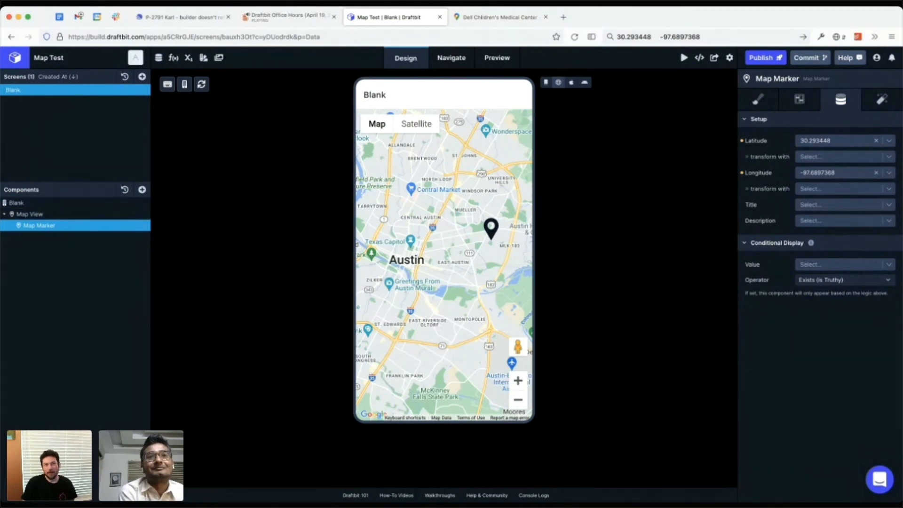
Step: Switch to Google Maps, find Scholz Garten in central Austin, and copy the latitude 30.2780266 from the page address
{"action": "left_click", "coordinate": [500, 17]}
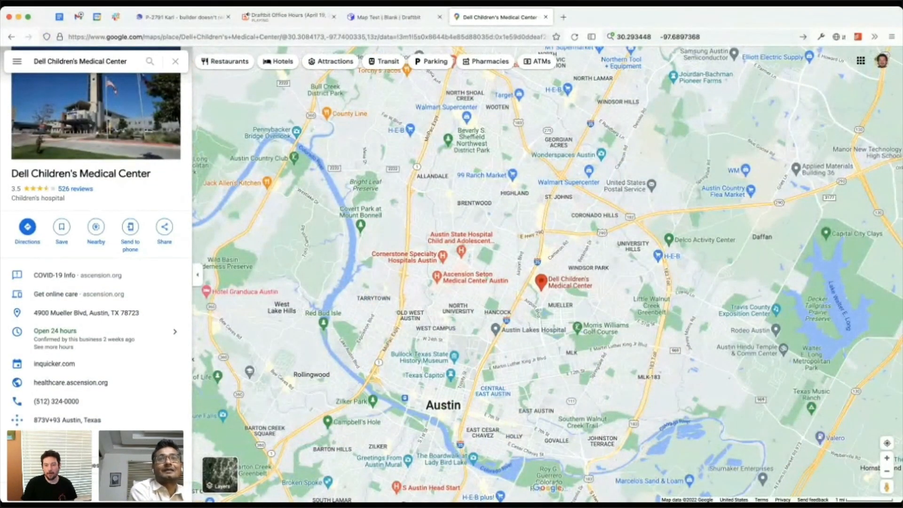
{"action": "scroll", "coordinate": [489, 387], "scroll_direction": "up", "scroll_amount": 2}
{"action": "scroll", "coordinate": [489, 387], "scroll_direction": "up", "scroll_amount": 3}
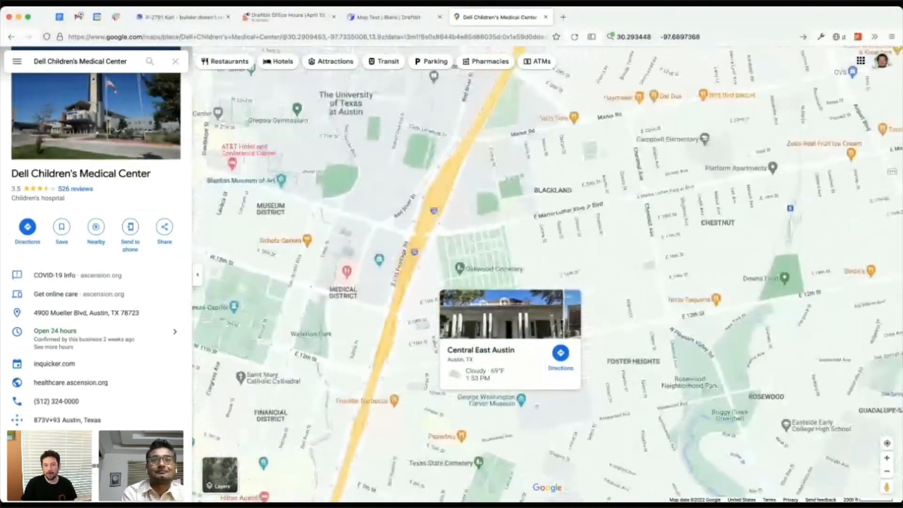
{"action": "scroll", "coordinate": [491, 388], "scroll_direction": "up", "scroll_amount": 2}
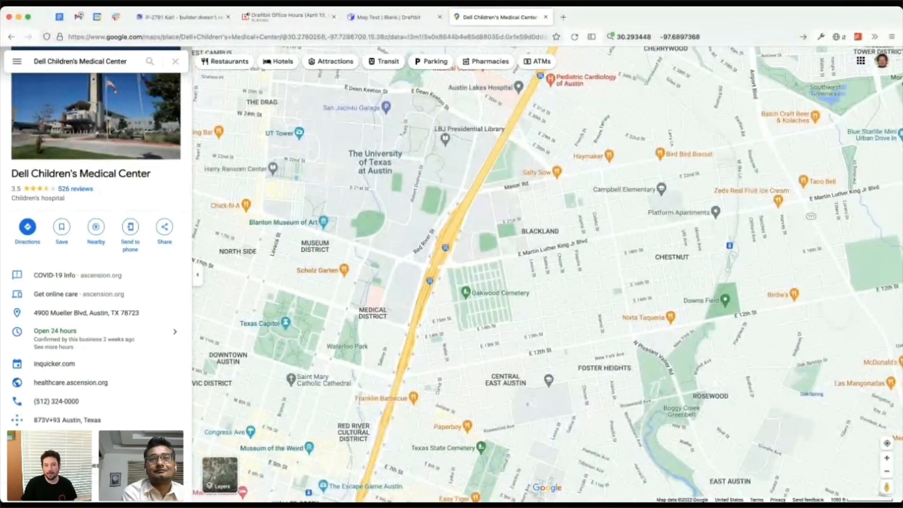
{"action": "left_click", "coordinate": [336, 270]}
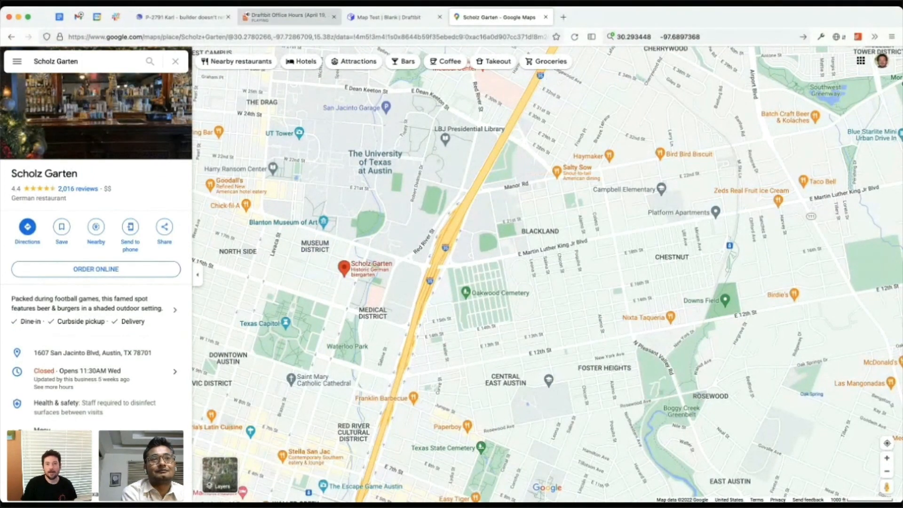
{"action": "left_click_drag", "start_coordinate": [234, 37], "coordinate": [272, 36]}
{"action": "key", "text": "super+c"}
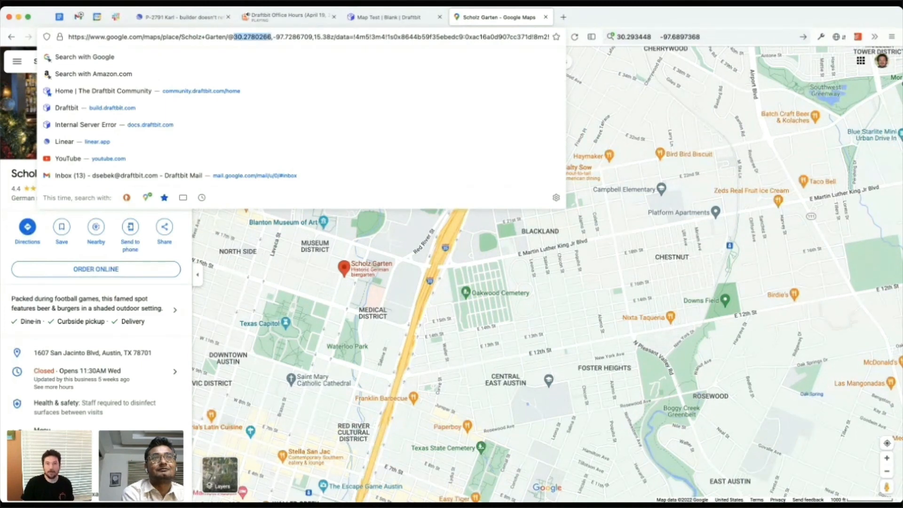
Step: Add a second Map Marker inside the Map View in Map Test
{"action": "left_click", "coordinate": [395, 17]}
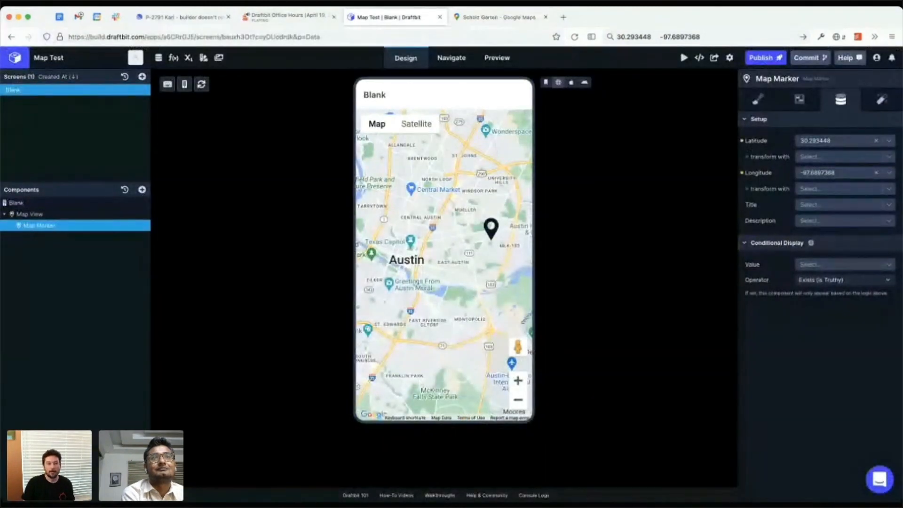
{"action": "left_click", "coordinate": [30, 214]}
{"action": "left_click", "coordinate": [141, 189]}
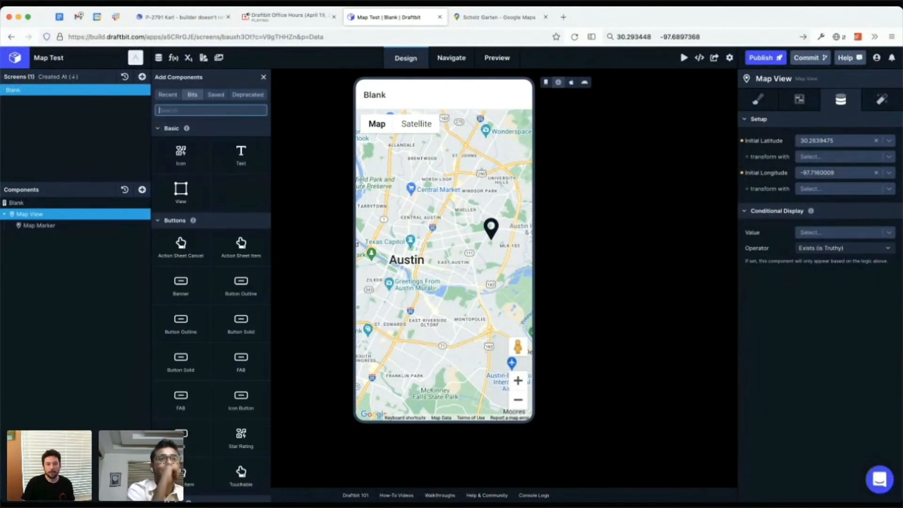
{"action": "type", "text": "map"}
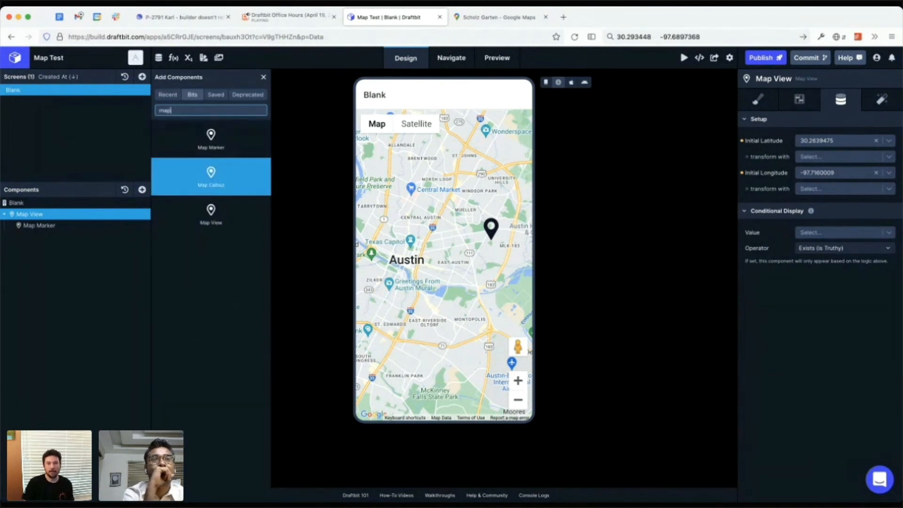
{"action": "left_click", "coordinate": [211, 139]}
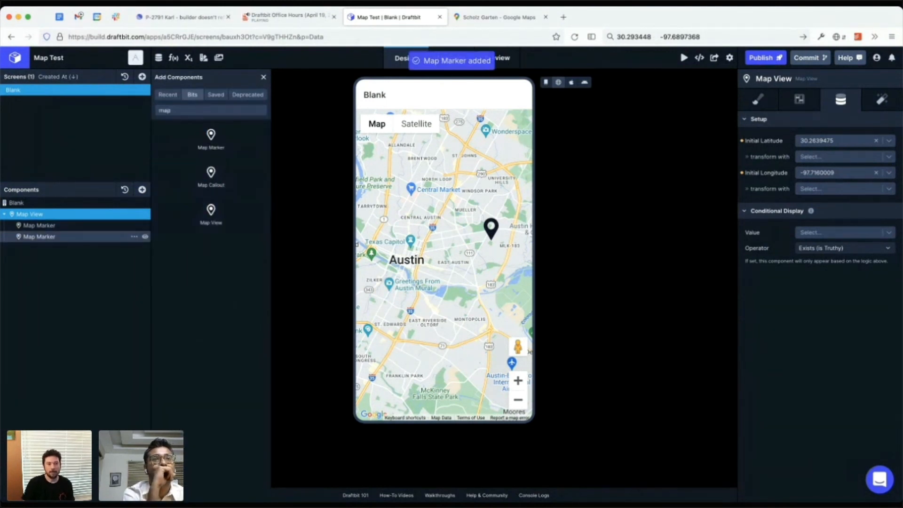
Step: Set the new Map Marker's latitude to 30.2780266
{"action": "left_click", "coordinate": [40, 237]}
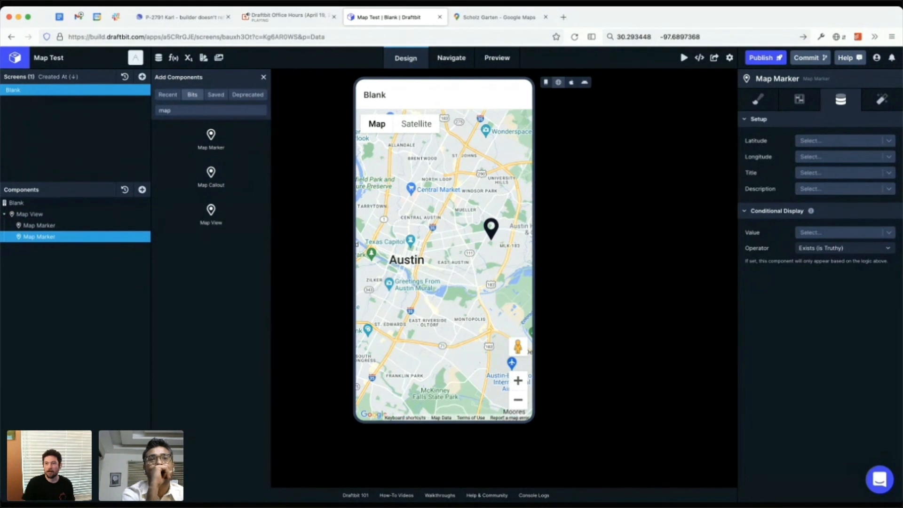
{"action": "left_click", "coordinate": [838, 141]}
{"action": "key", "text": "super+v"}
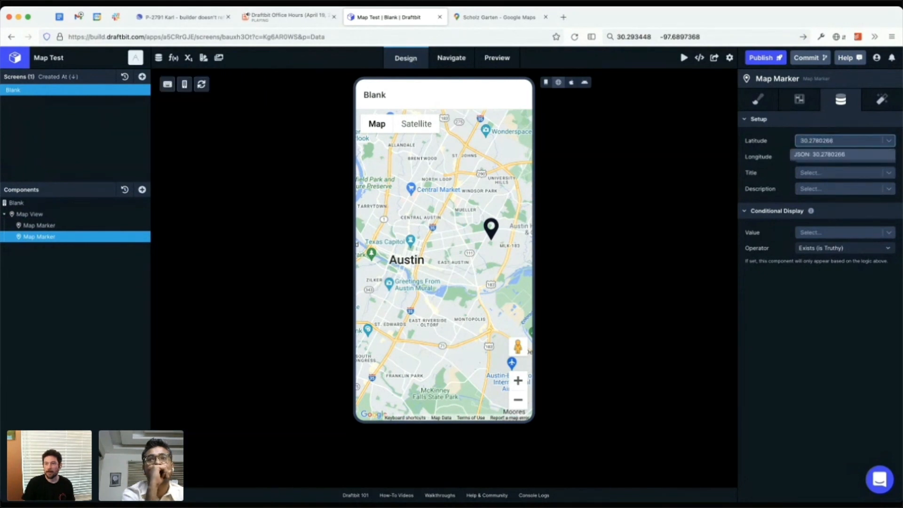
{"action": "key", "text": "Return"}
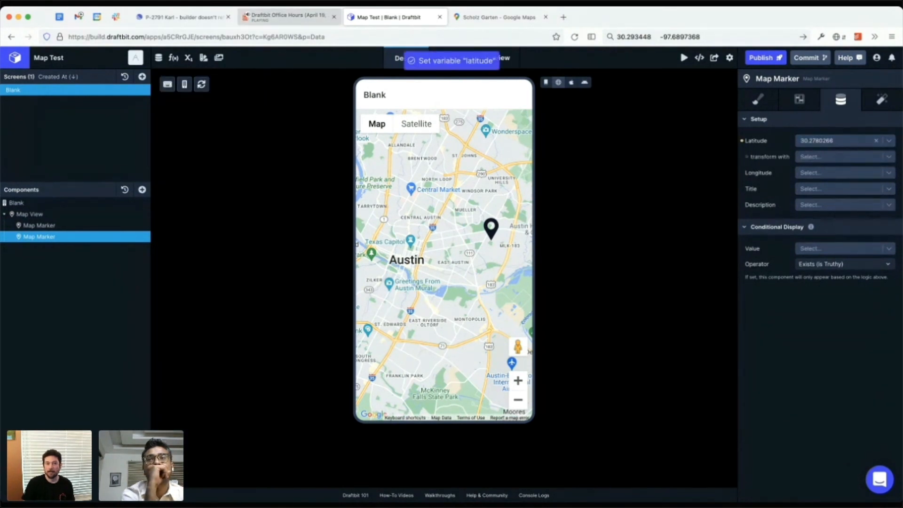
Step: Copy the longitude from the Scholz Garten page address in Google Maps and set the new Map Marker's longitude to -97.7286709
{"action": "left_click", "coordinate": [289, 17]}
{"action": "left_click", "coordinate": [390, 17]}
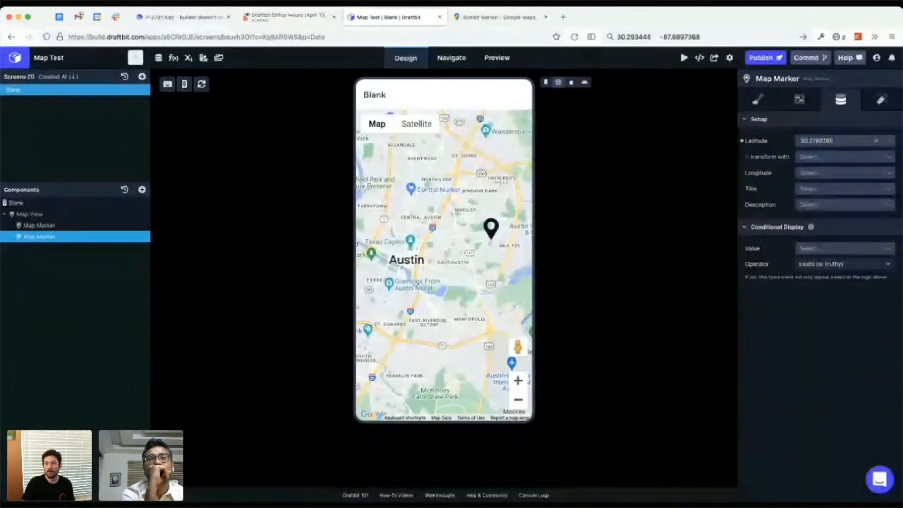
{"action": "key", "text": "ctrl+Tab"}
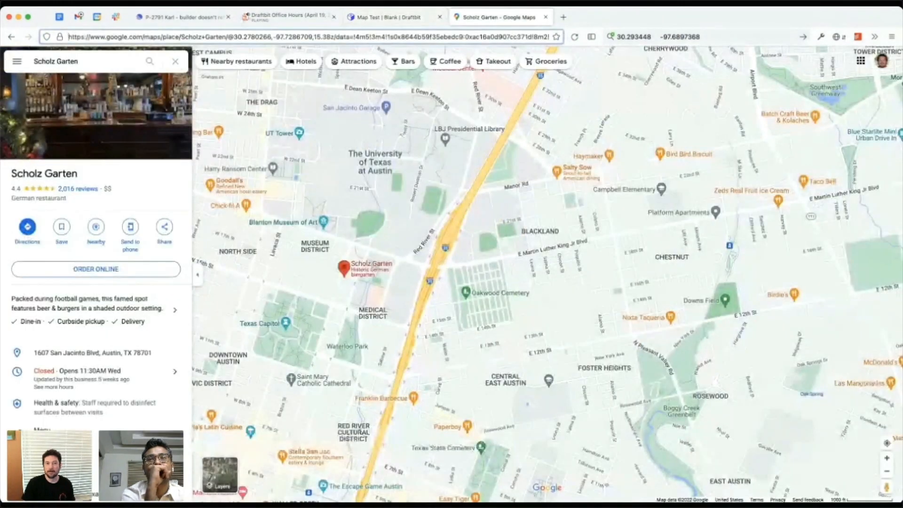
{"action": "left_click", "coordinate": [273, 36]}
{"action": "left_click_drag", "start_coordinate": [274, 37], "coordinate": [300, 36]}
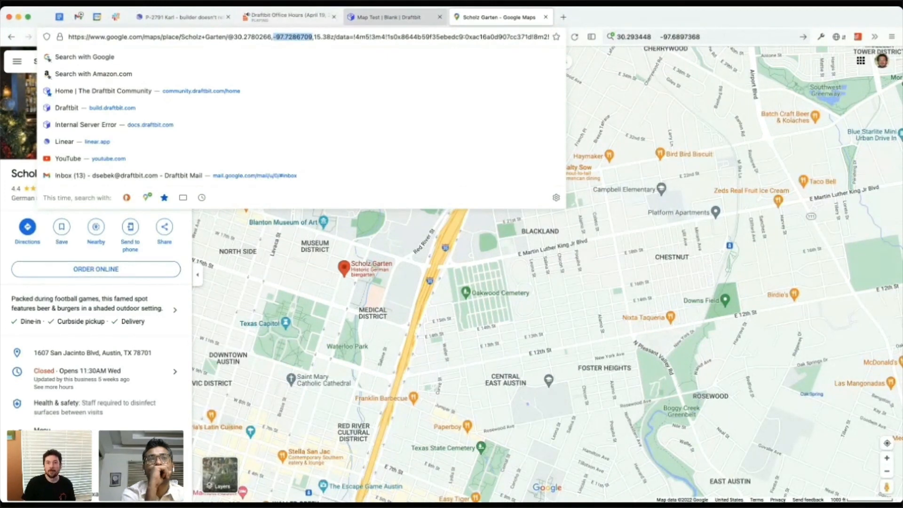
{"action": "left_click", "coordinate": [390, 16]}
{"action": "left_click", "coordinate": [835, 172]}
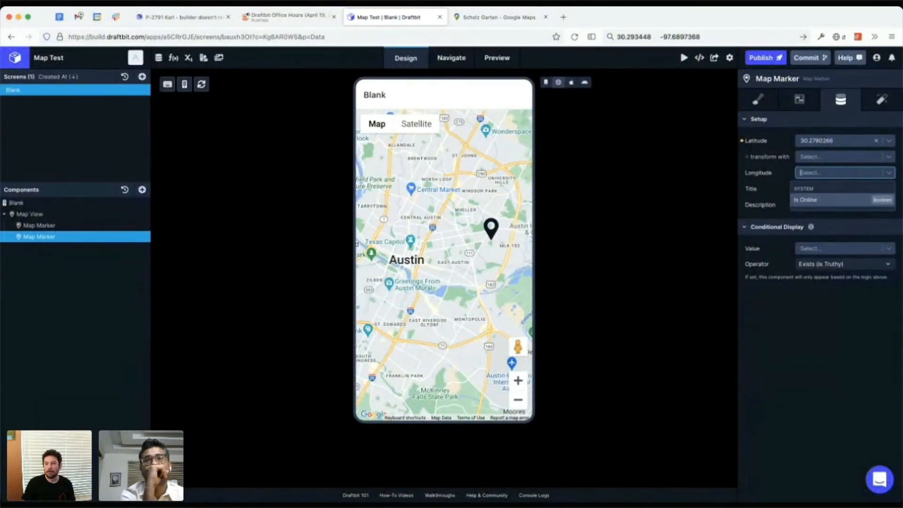
{"action": "type", "text": "-97.7286709"}
{"action": "key", "text": "Return"}
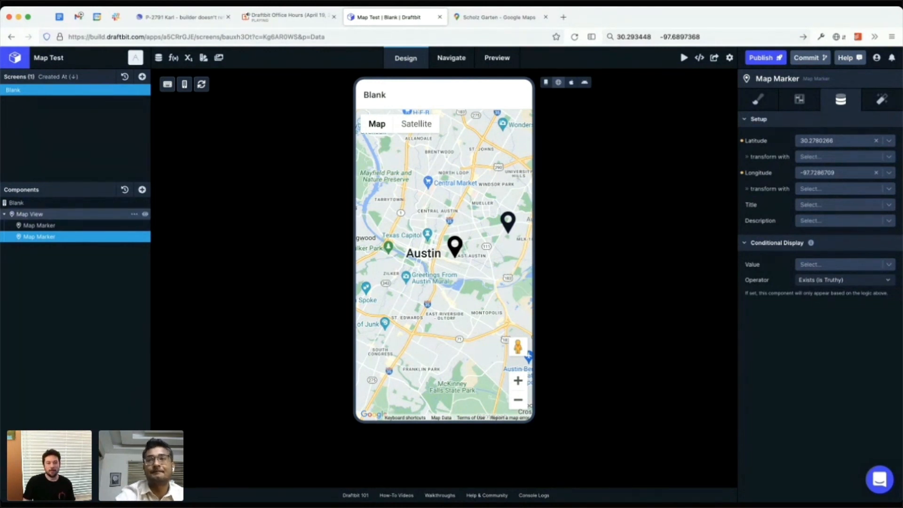
Step: Select the Map View, return the preview to Draft View, and switch to the Draftbit Office Hours page on Crowdcast
{"action": "left_click", "coordinate": [30, 214]}
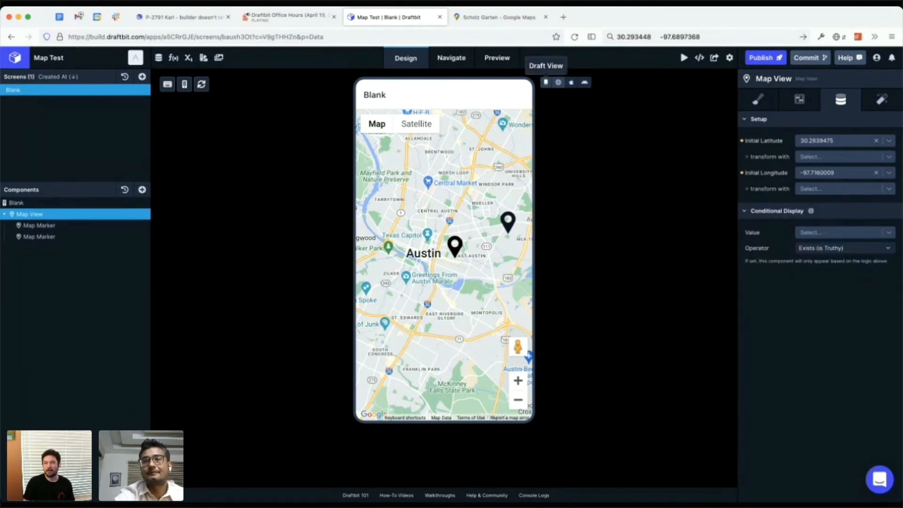
{"action": "left_click", "coordinate": [546, 82]}
{"action": "left_click", "coordinate": [289, 17]}
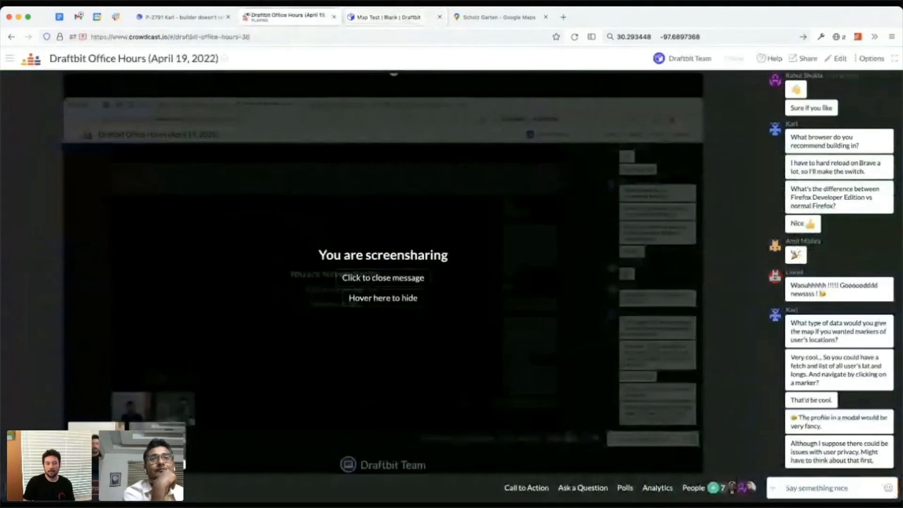